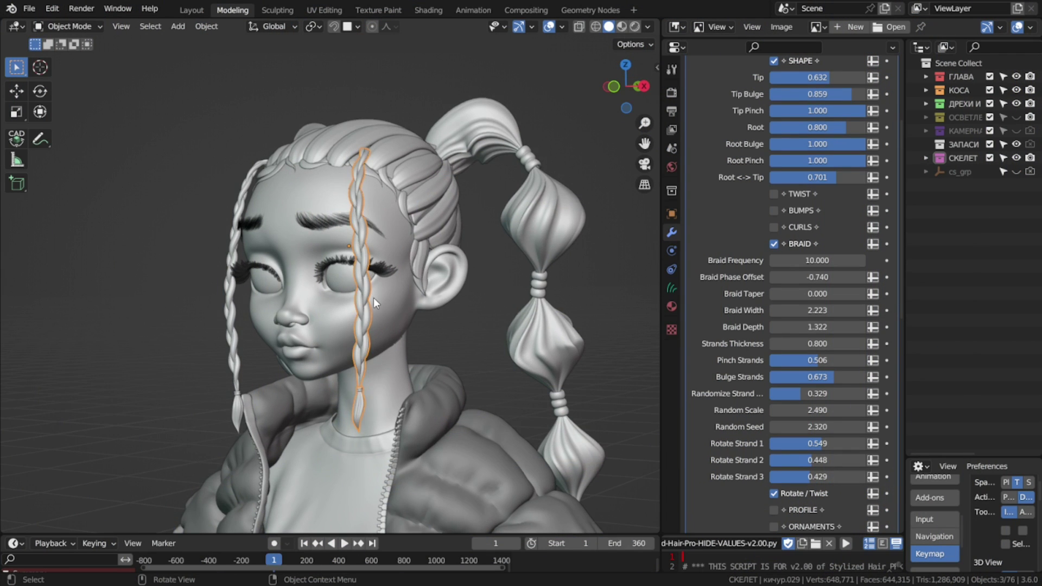
- Adjust the Braid Frequency of the selected thin braid hanging in front of the face
scroll(373, 297, "up", 4)
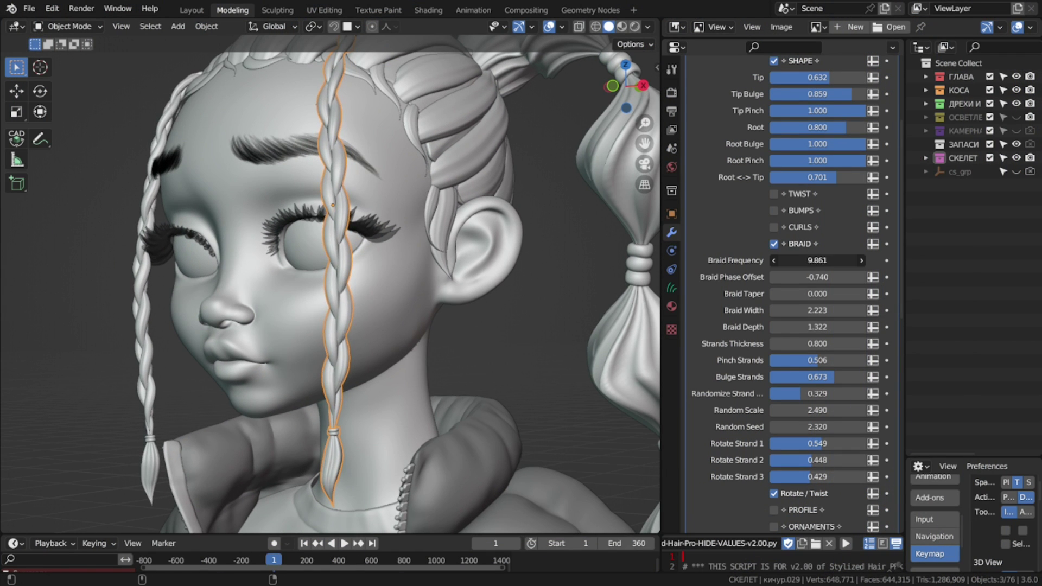
left_click_drag(818, 260, 890, 261)
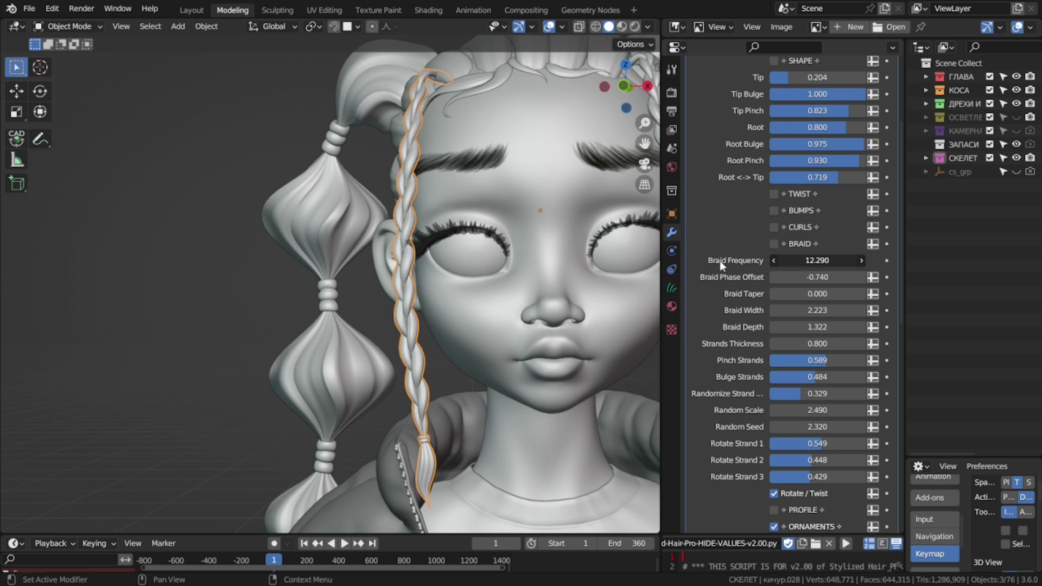
- Select the bubble ponytail on the character's other side and switch it to Sculpt Mode
mouse_move(380, 296)
middle_mouse_down()
mouse_move(408, 293)
mouse_move(356, 280)
mouse_move(262, 308)
mouse_move(298, 291)
mouse_move(461, 365)
mouse_move(412, 369)
middle_mouse_up()
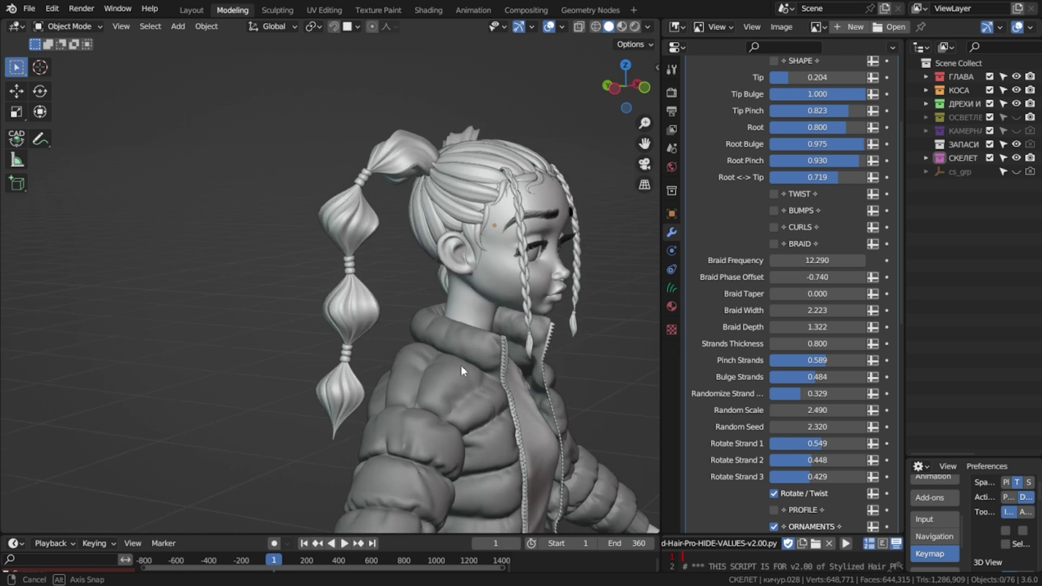
scroll(413, 369, "up", 2)
left_click(372, 329)
key("ctrl+Tab")
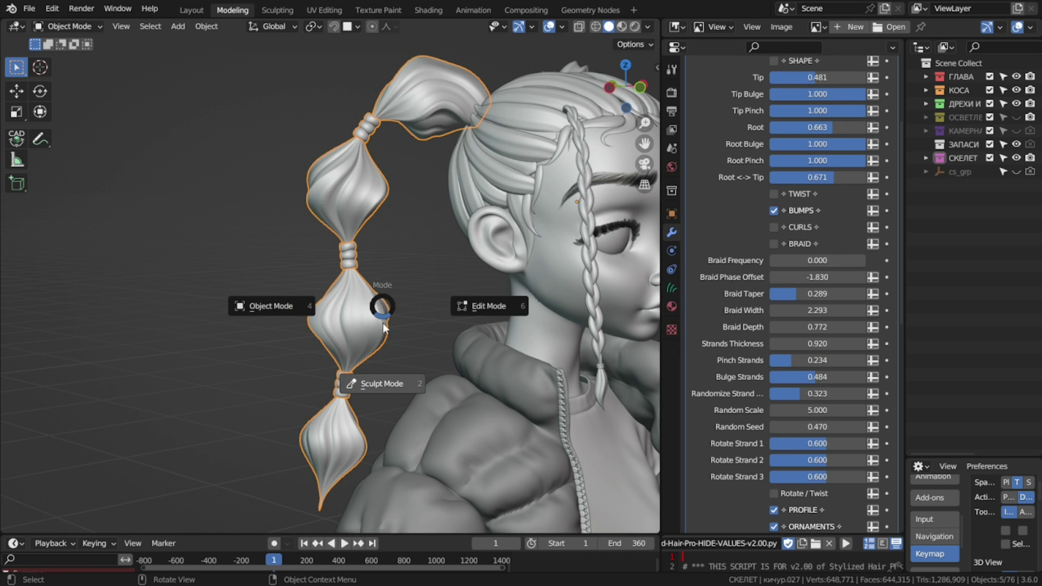
left_click(381, 373)
- Choose the Comb brush and set its radius to 277 px
key("space")
left_click(262, 312)
key("f")
left_click(384, 312)
left_click_drag(384, 313, 379, 304)
key("f")
left_click(393, 250)
- Comb the ponytail's bubbles and tip into a new hanging pose from several view angles
mouse_move(375, 190)
left_mouse_down()
mouse_move(346, 161)
mouse_move(340, 243)
mouse_move(389, 362)
mouse_move(275, 435)
mouse_move(382, 427)
left_mouse_up()
middle_click_drag(382, 427, 410, 364)
mouse_move(410, 364)
left_mouse_down()
mouse_move(308, 207)
mouse_move(381, 228)
left_mouse_up()
middle_click_drag(380, 229, 278, 326)
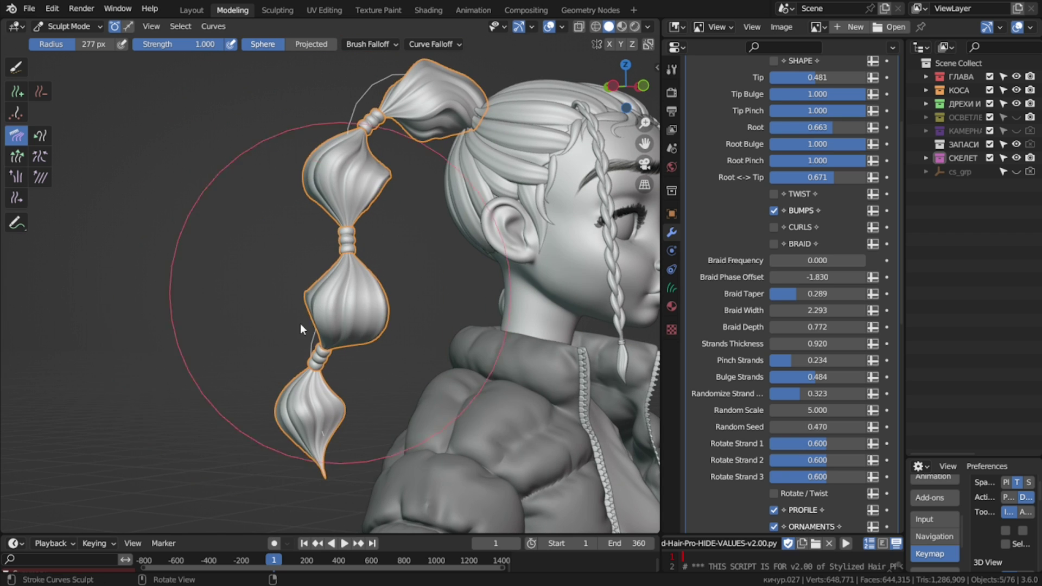
left_click_drag(272, 331, 306, 500)
- Smooth the combed ponytail curve with a sculpt brush and return to Object Mode
key("shift+space")
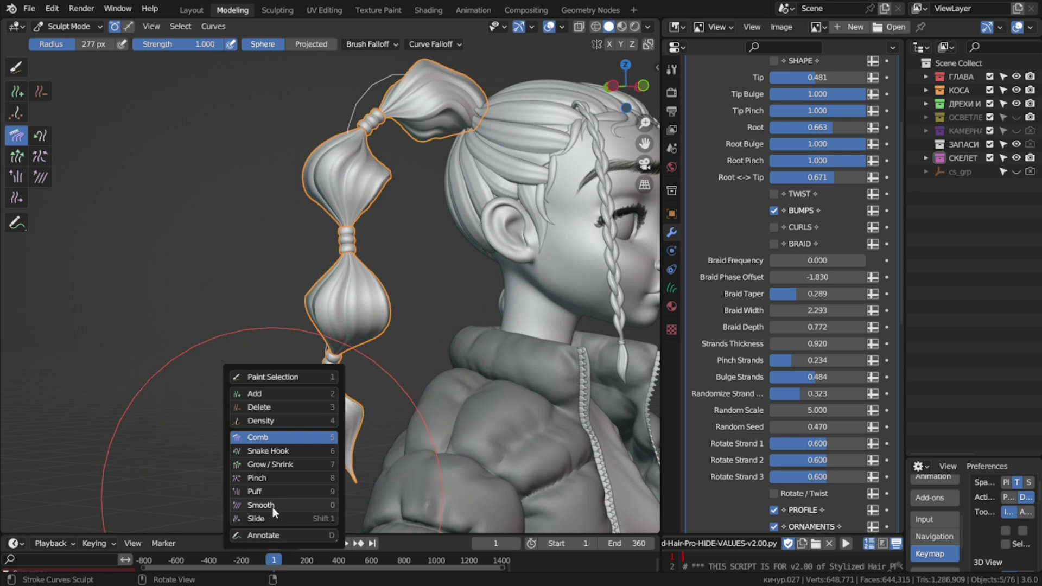
left_click(272, 514)
key("shift+space")
left_click(332, 147)
mouse_move(332, 146)
left_mouse_down()
mouse_move(359, 135)
mouse_move(323, 354)
mouse_move(328, 434)
mouse_move(390, 327)
left_mouse_up()
key("ctrl+Tab")
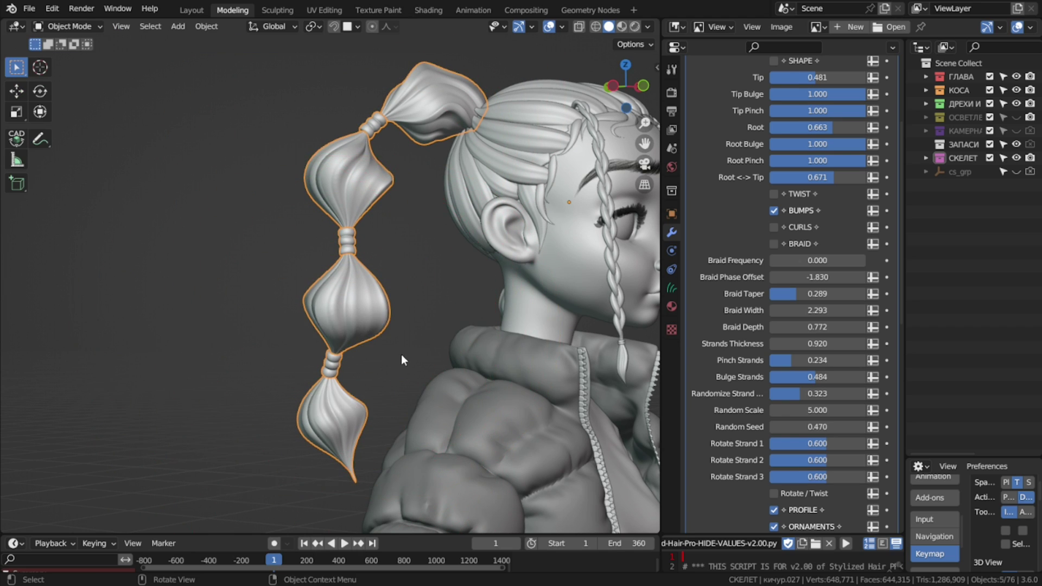
- Enlarge the script area to read the HIDE-VALUES script's opening comments about version and modifier name, and restore the layout
middle_click_drag(410, 356, 309, 356)
scroll(309, 356, "down", 5)
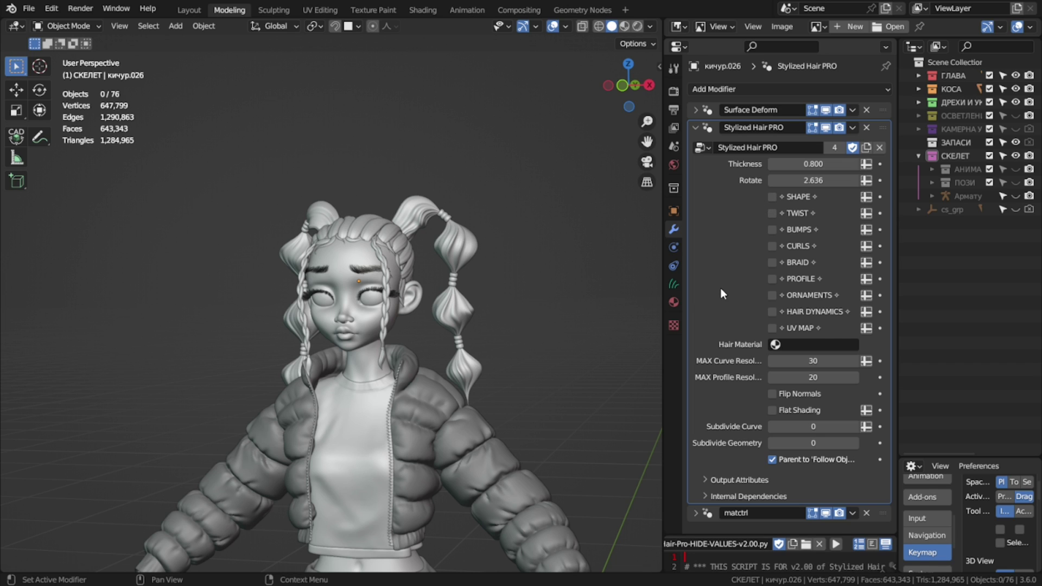
left_click_drag(743, 534, 742, 280)
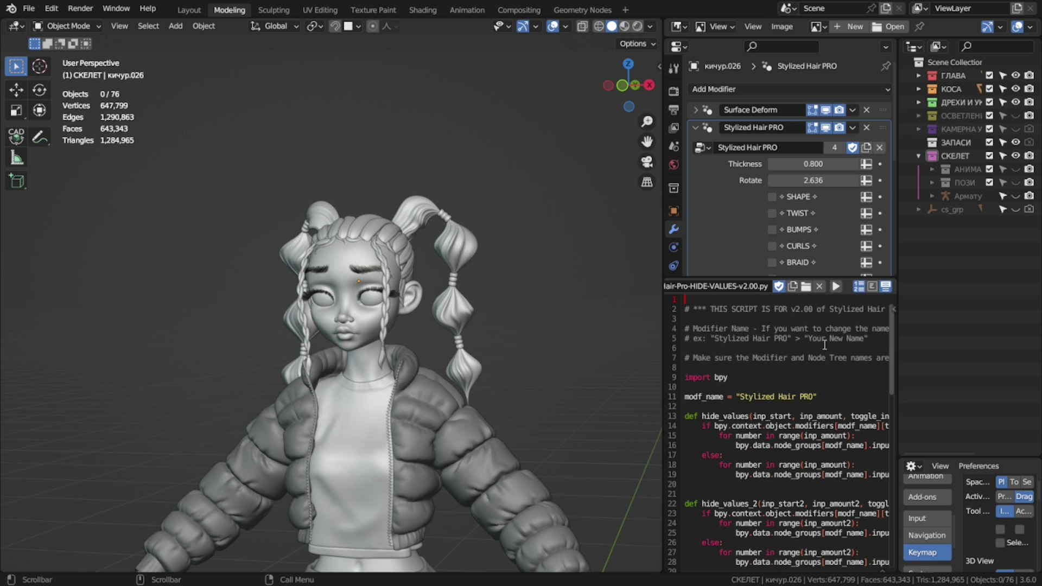
scroll(807, 318, "up", 5, "ctrl")
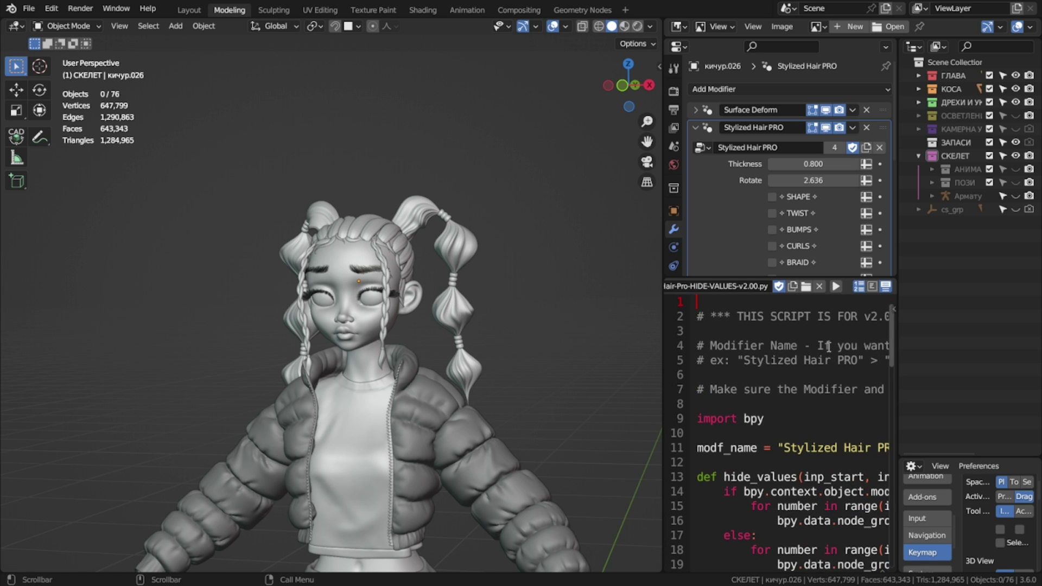
scroll(835, 345, "right", 4, "shift")
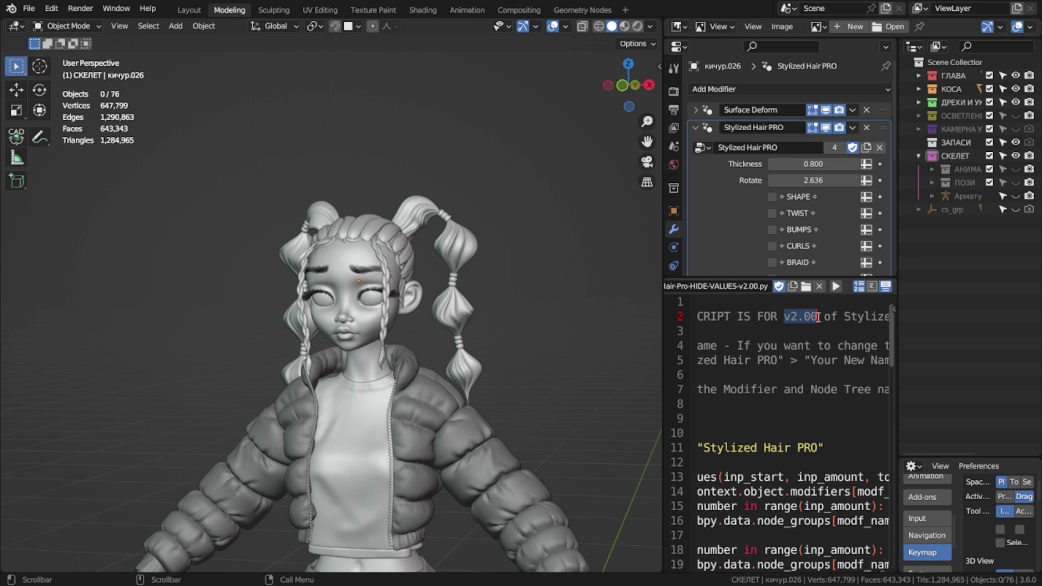
left_click(790, 344)
scroll(793, 347, "down", 5, "ctrl")
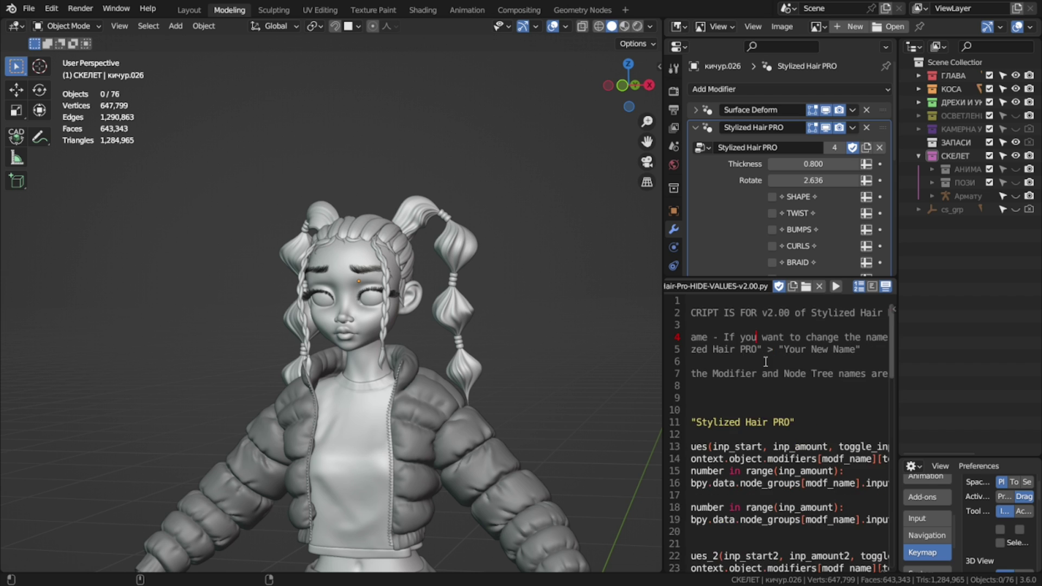
scroll(813, 355, "left", 4, "shift")
left_click_drag(760, 278, 762, 532)
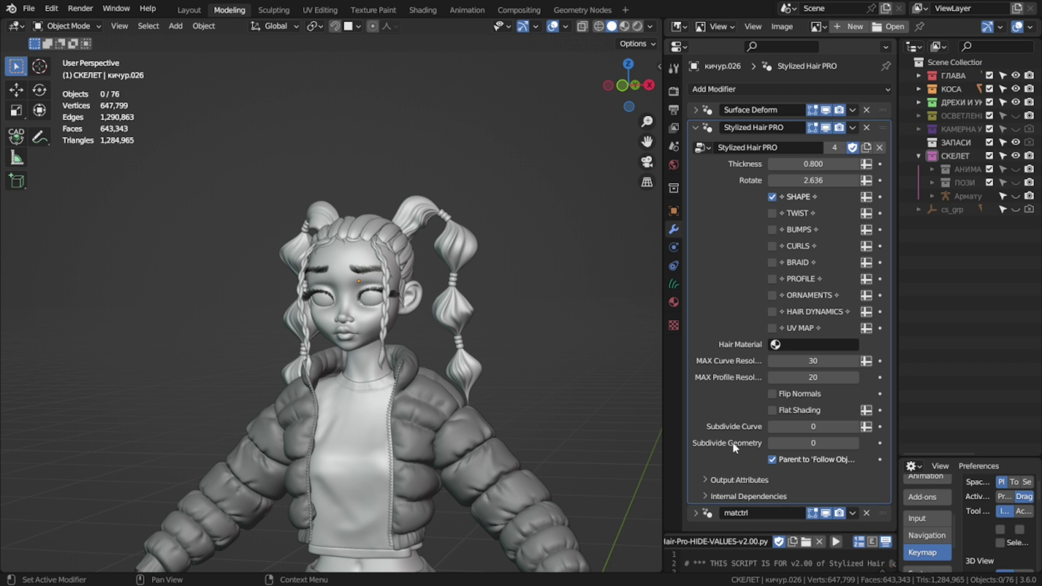
- Run the HIDE-VALUES script after enabling Shape and again after enabling Twist to reveal their settings in the Stylized Hair PRO modifier
left_click(836, 542)
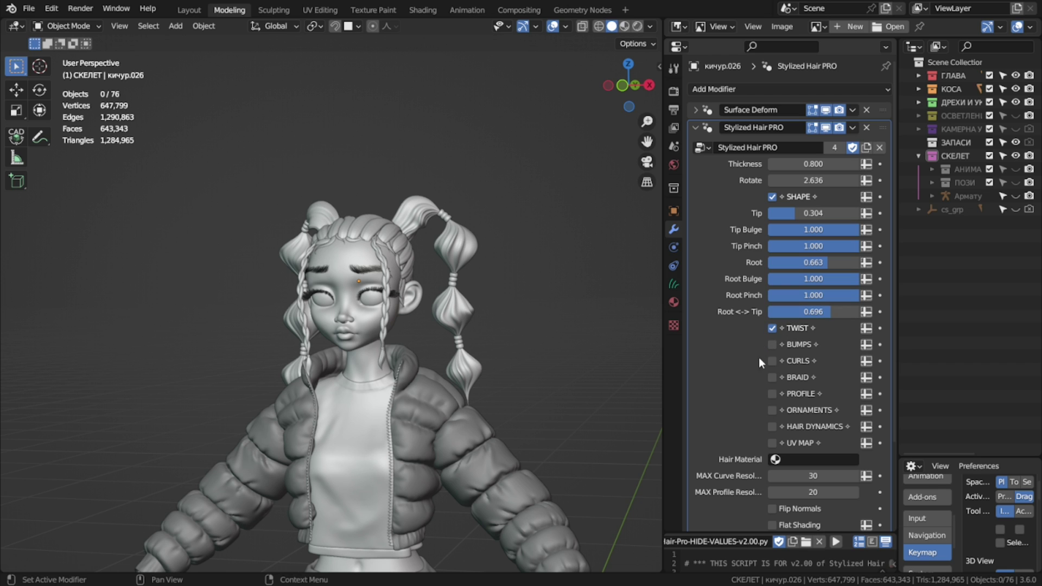
left_click(837, 542)
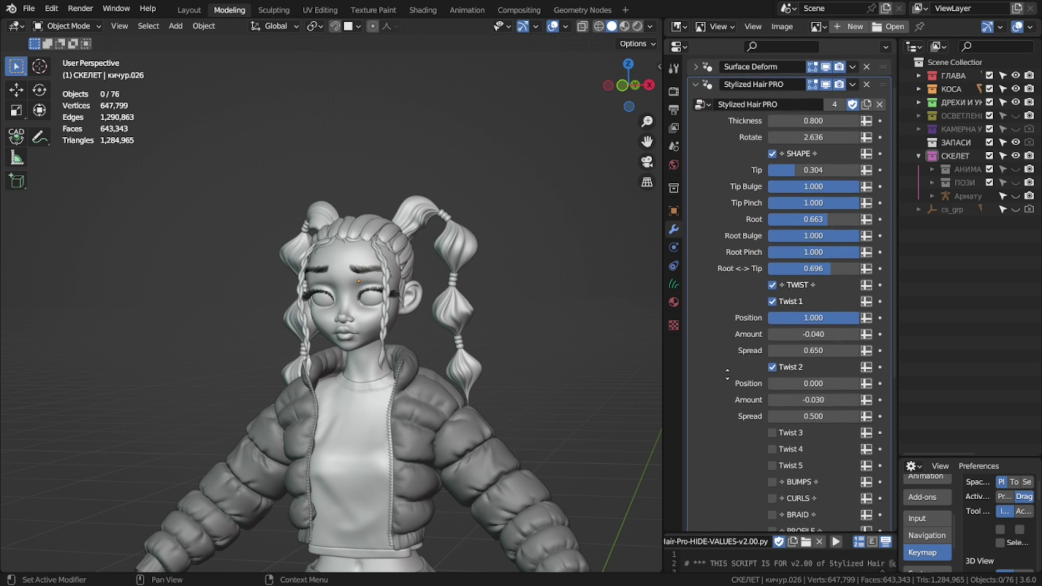
- Try out the Twist 1 Amount on the bubble ponytail
scroll(787, 380, "down", 5)
middle_click_drag(625, 263, 457, 249)
left_click_drag(457, 249, 563, 298)
middle_click_drag(562, 298, 506, 295, "shift")
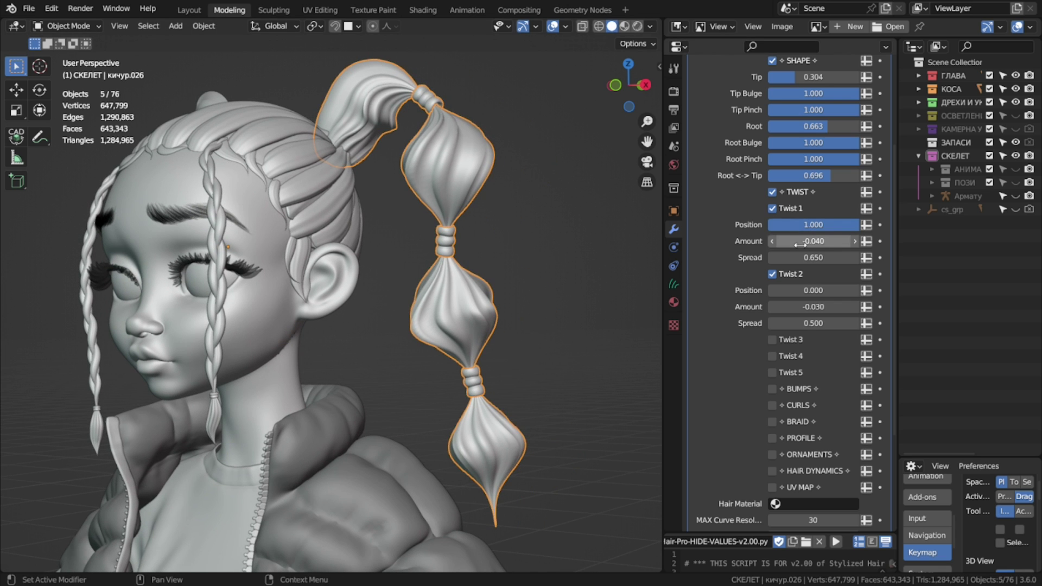
mouse_move(801, 244)
left_mouse_down()
mouse_move(890, 245)
mouse_move(800, 245)
left_mouse_up()
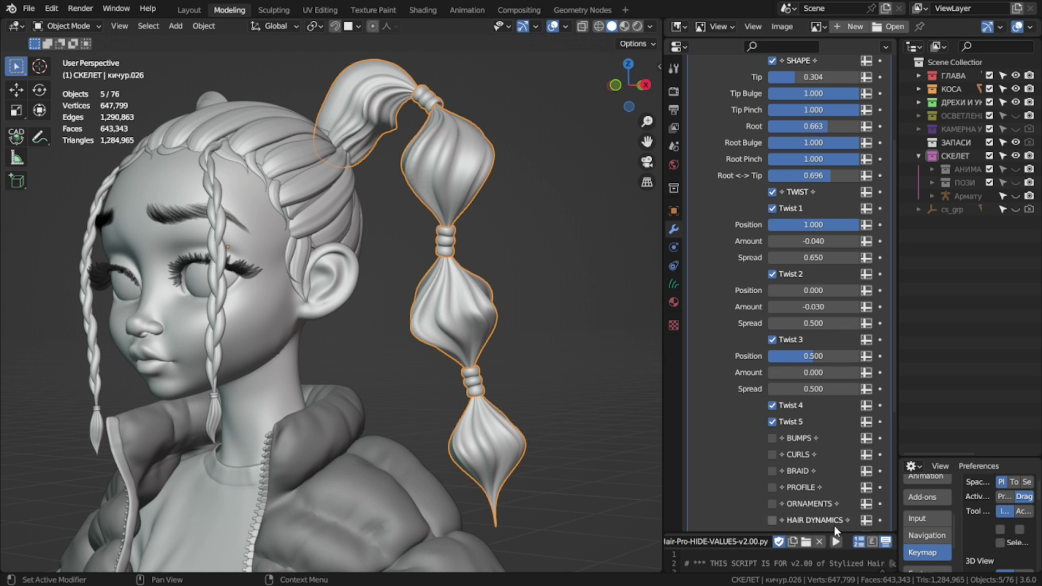
- Run the script to reveal the settings of Twist 3, 4 and 5, and disable those twists and the whole Twist section
left_click(836, 541)
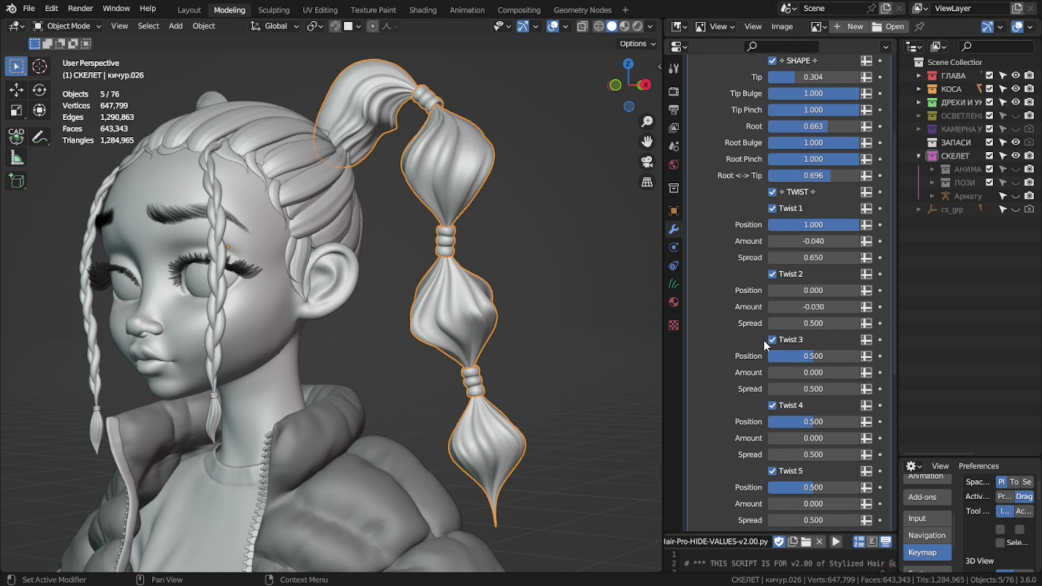
left_click(772, 471)
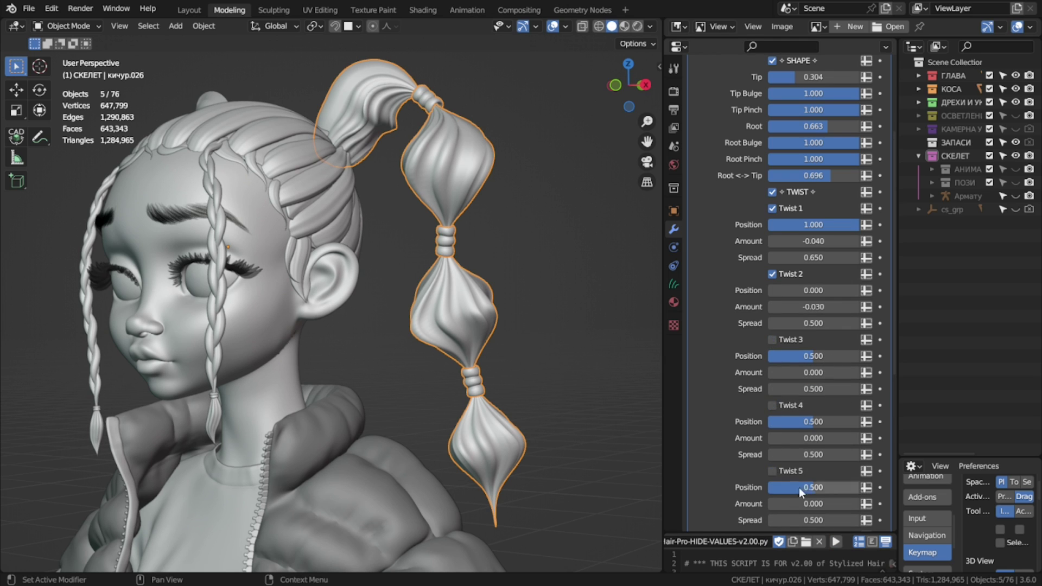
left_click(772, 192)
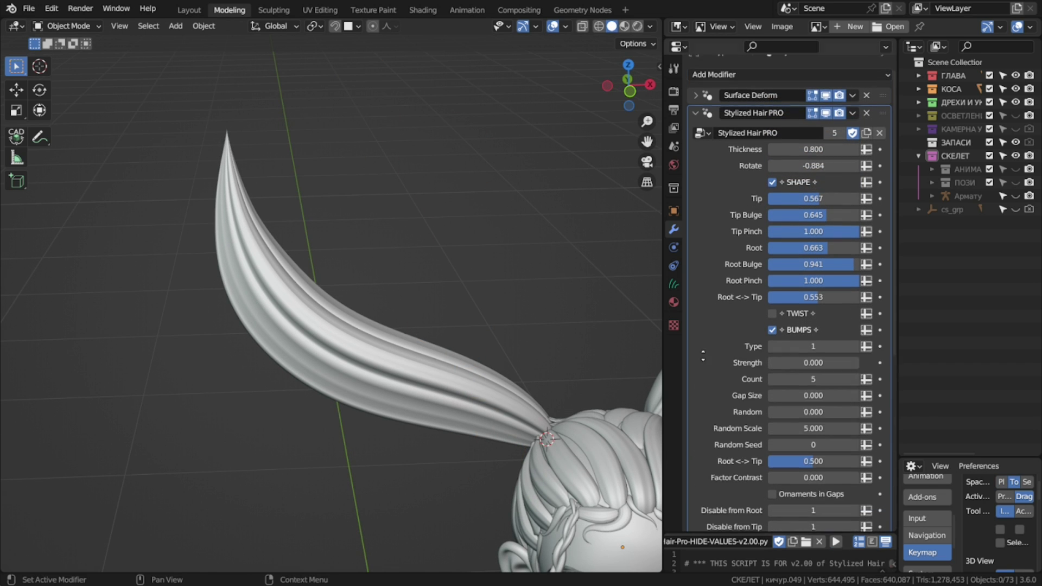
- Set the Bumps Strength of the long raised strand to 0.849 and its Count to 4
scroll(709, 276, "down", 4)
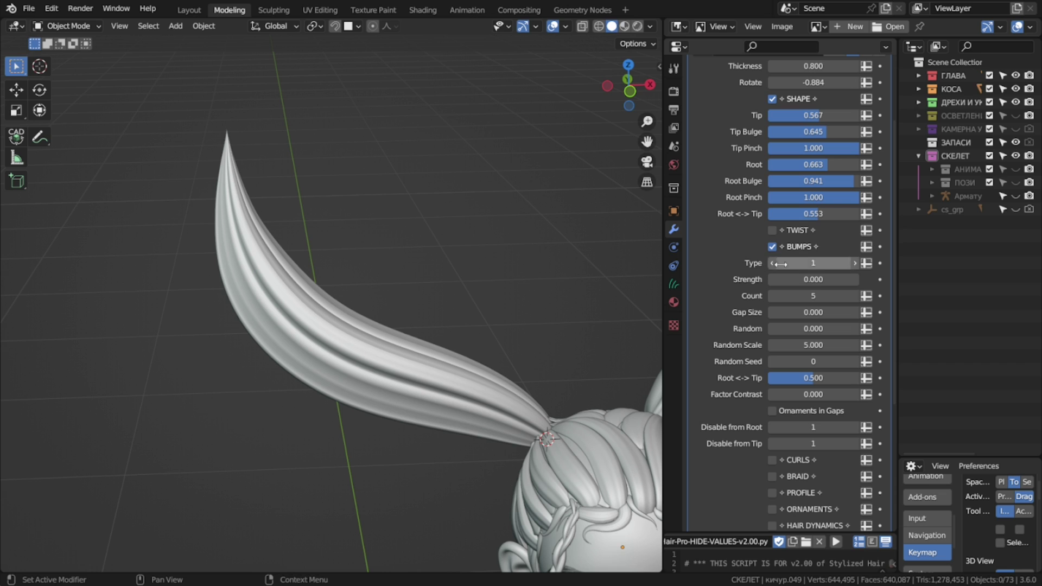
left_click_drag(814, 279, 855, 279)
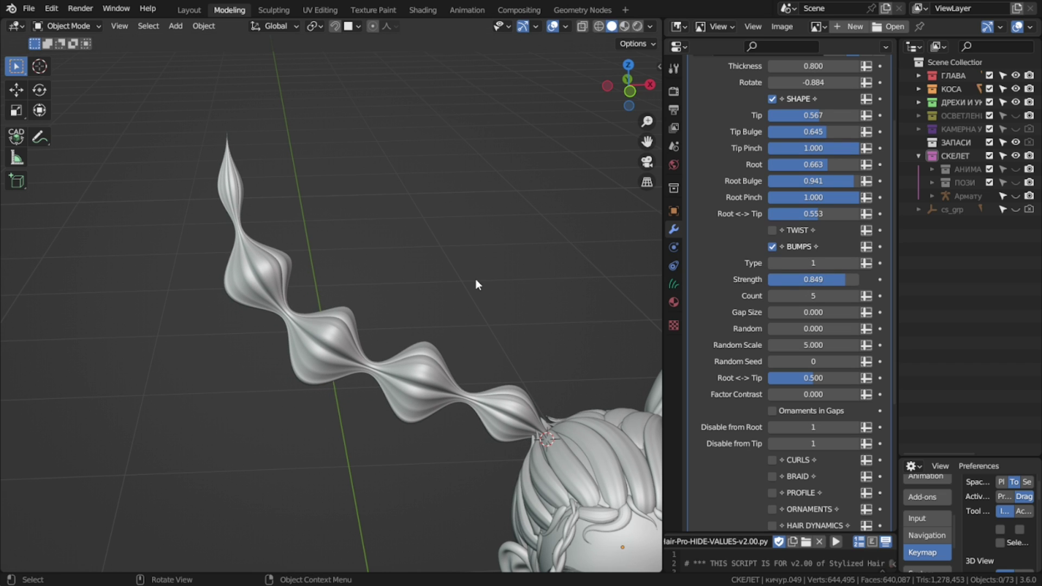
left_click(772, 296)
left_click(854, 296)
left_click(854, 296)
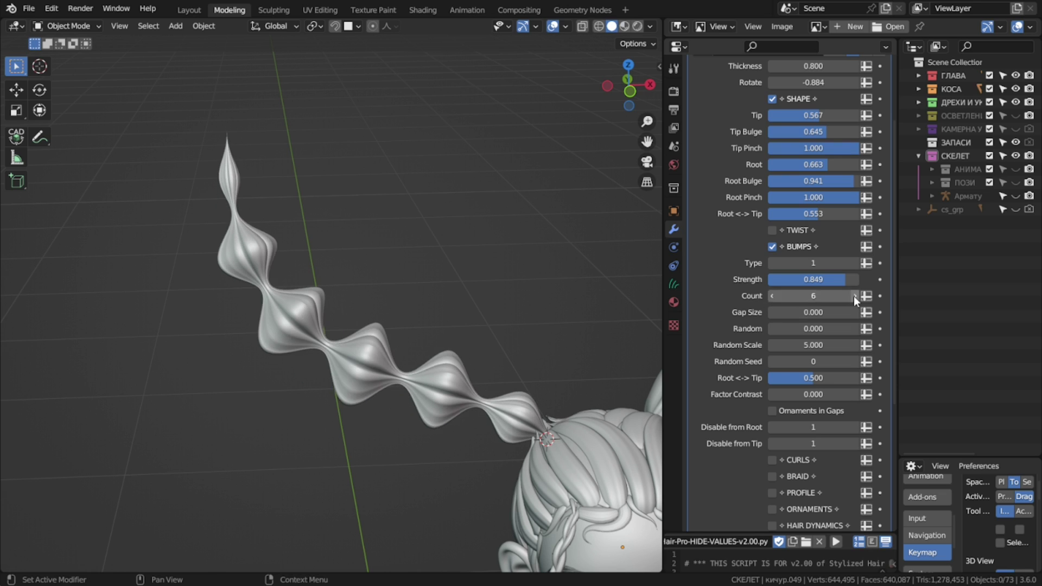
left_click(854, 296)
left_click(772, 296)
left_click(772, 295)
left_click(772, 296)
- Set the strand's Bumps Type to 2 and its Count to 5
scroll(465, 275, "down", 2)
middle_click_drag(465, 321, 396, 288)
middle_click_drag(464, 296, 452, 245, "shift")
middle_click_drag(336, 341, 413, 382)
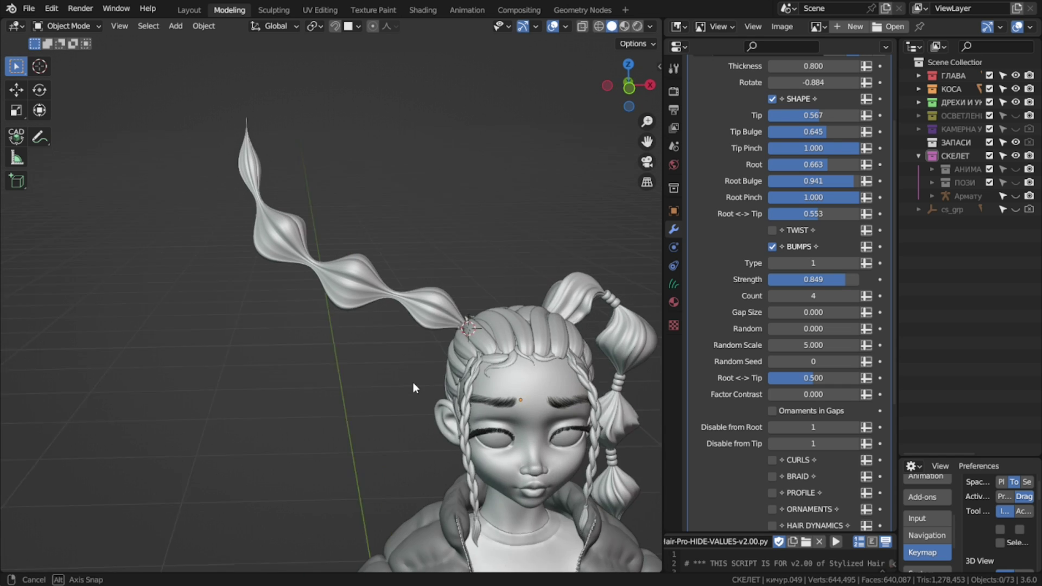
scroll(413, 382, "up", 2)
middle_click_drag(366, 315, 378, 431, "shift")
scroll(378, 431, "up", 2)
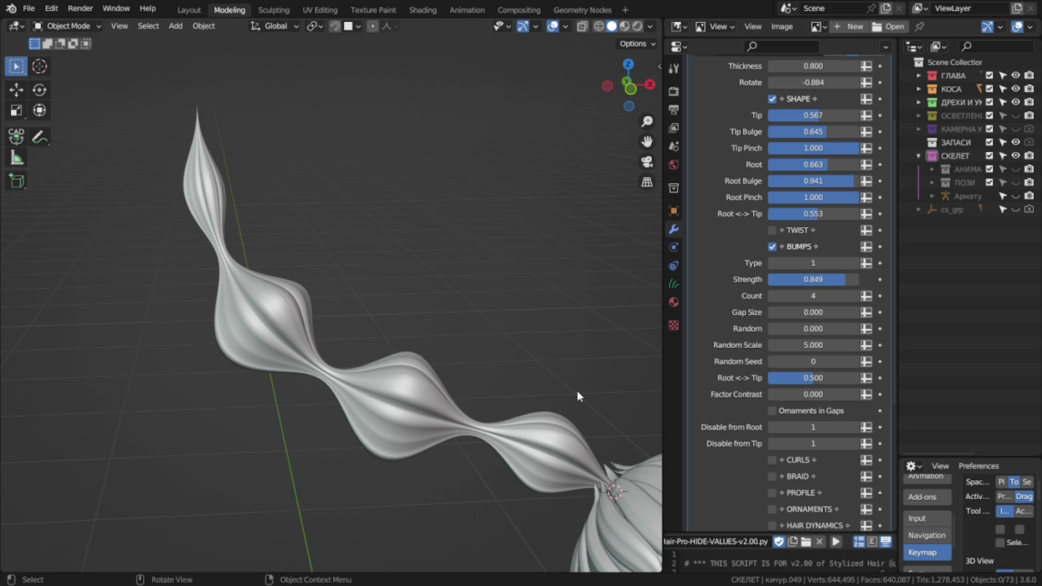
left_click(855, 264)
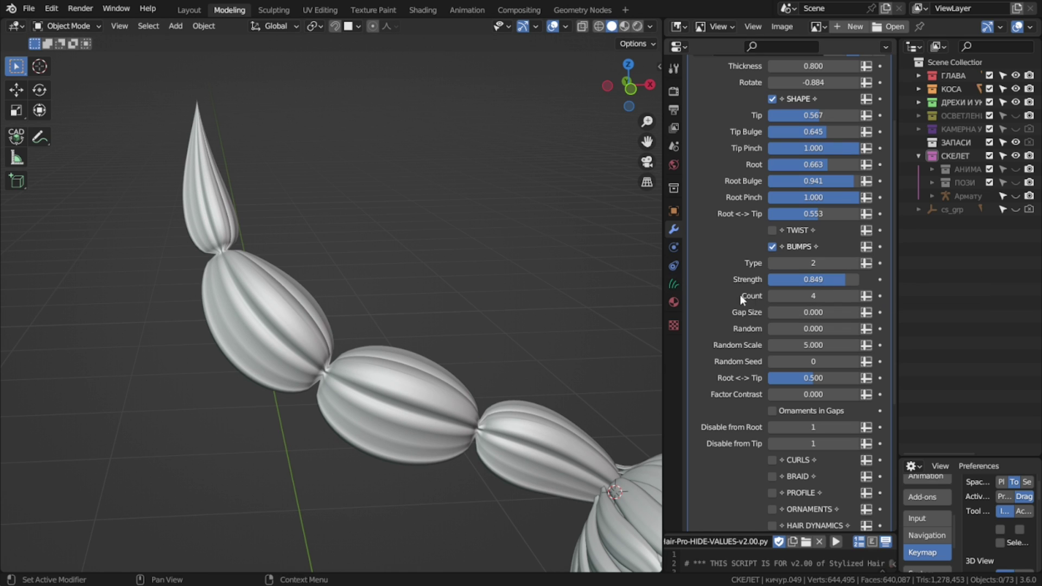
left_click(854, 296)
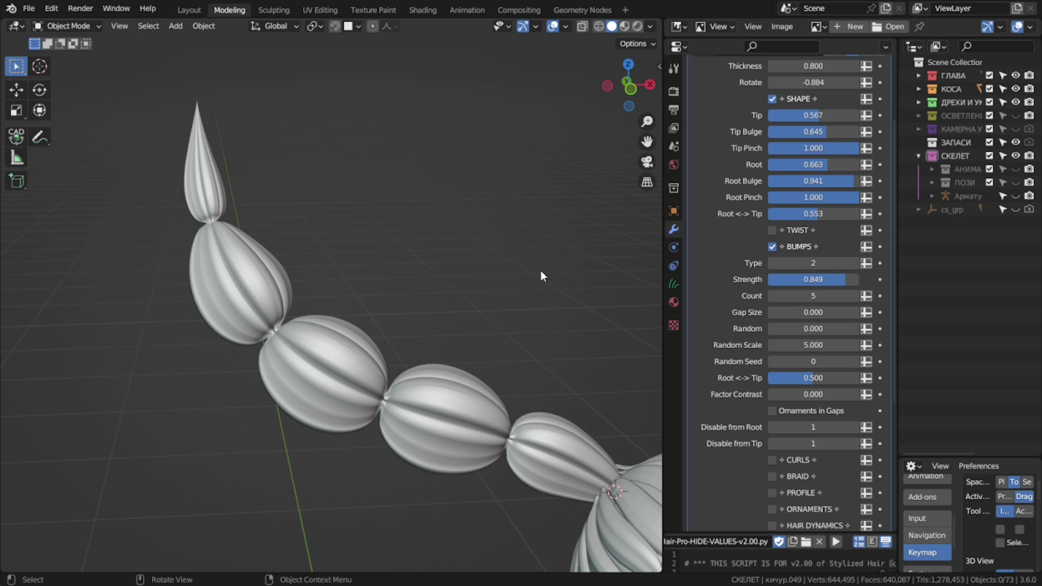
- Adjust the Tip and Tip Bulge of the strand's shape
middle_click_drag(348, 250, 363, 255)
scroll(827, 163, "up", 1)
mouse_move(827, 163)
left_mouse_down()
mouse_move(859, 163)
mouse_move(837, 146)
left_mouse_up()
middle_click_drag(380, 255, 371, 250)
left_click_drag(809, 163, 791, 163)
left_click_drag(836, 147, 830, 146)
- Try Bumps Type 3 on the strand
scroll(608, 217, "down", 1)
left_click(850, 296)
middle_click_drag(543, 295, 519, 298)
- Try a low-resolution strand with MAX Curve Resolution 0 and MAX Profile Resolution 7
scroll(817, 292, "down", 10)
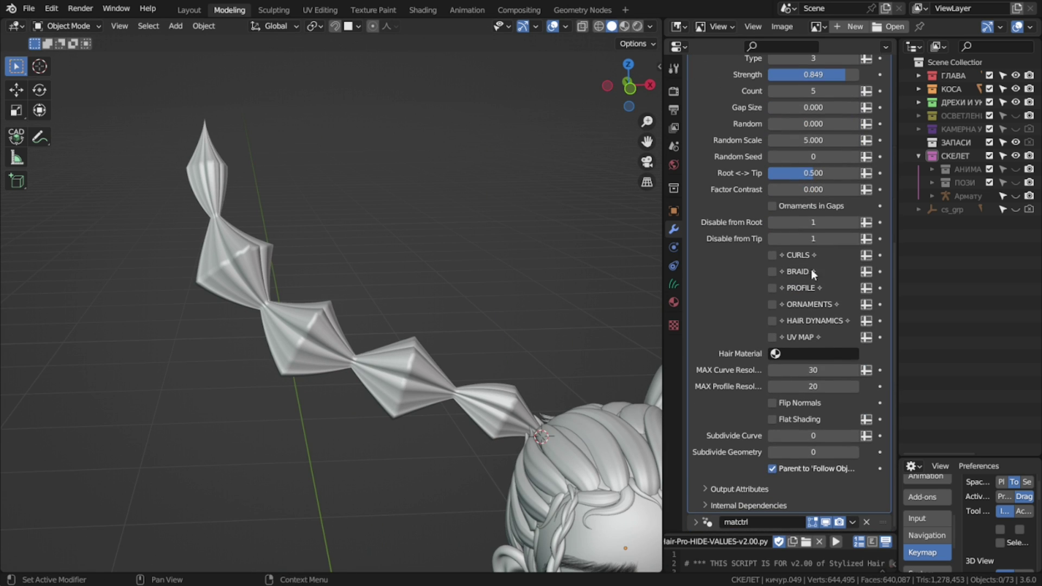
mouse_move(814, 369)
left_mouse_down()
mouse_move(782, 370)
mouse_move(833, 379)
mouse_move(801, 386)
left_mouse_up()
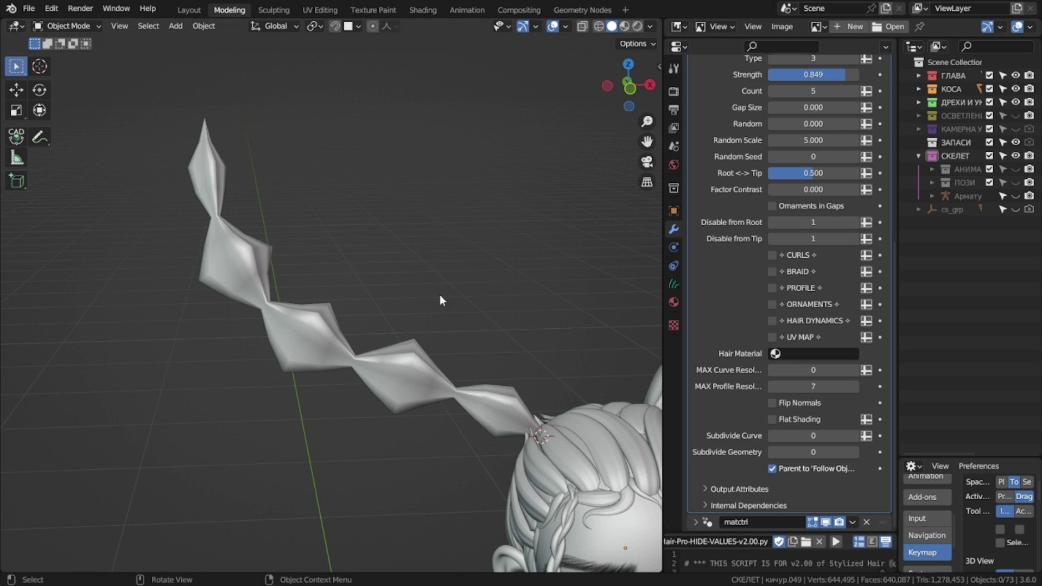
middle_click_drag(441, 296, 434, 266)
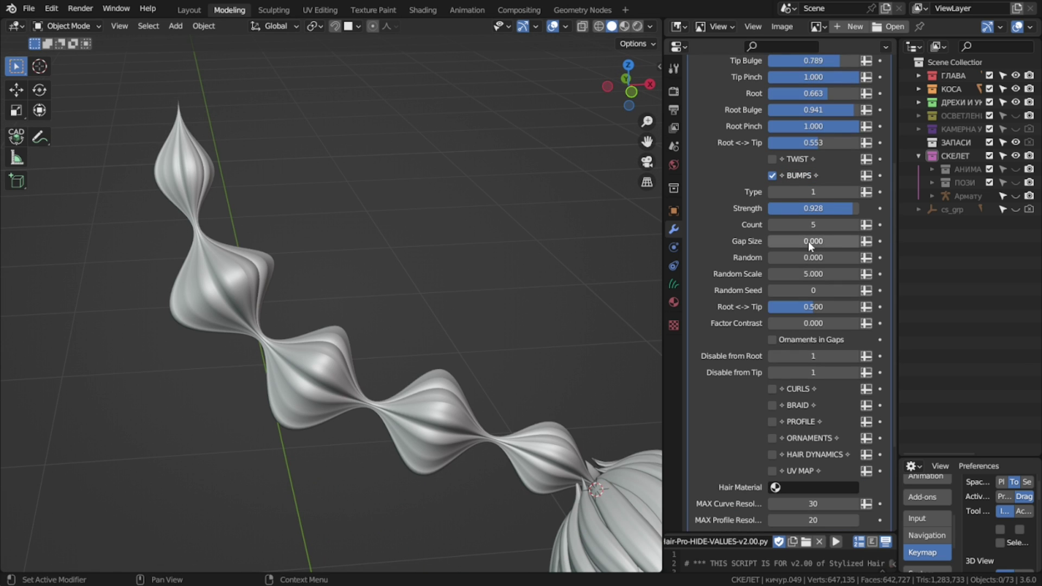
- Try out the Gap Size between the strand's bumps and inspect the gaps up close
mouse_move(813, 241)
left_mouse_down()
mouse_move(839, 241)
mouse_move(812, 241)
left_mouse_up()
scroll(814, 241, "up", 3)
scroll(358, 347, "up", 4)
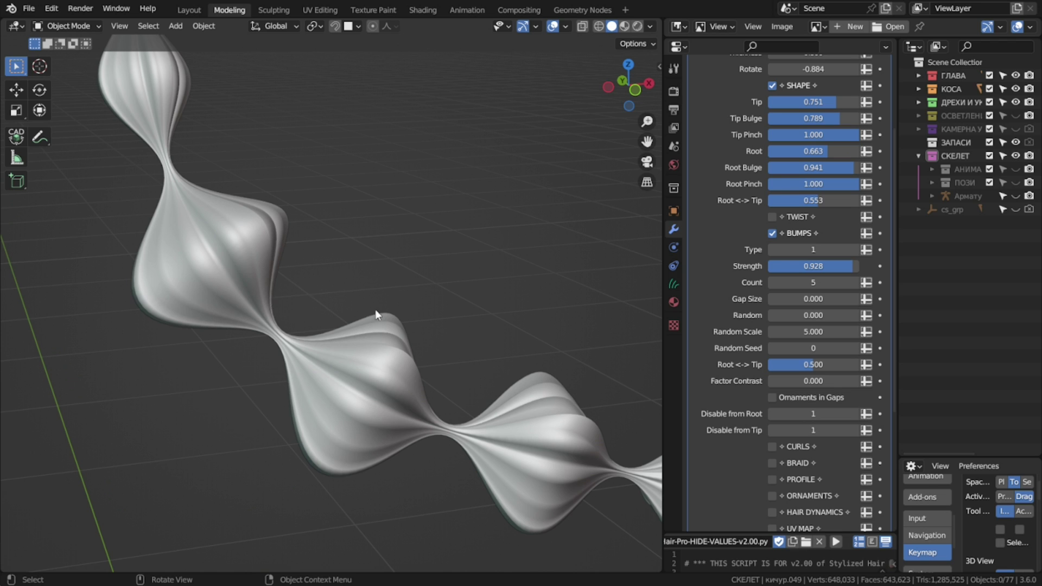
- Preview Ornaments in Gaps on the strand, turn it off again, and set the Bumps Strength to 0
scroll(382, 314, "down", 3)
scroll(815, 326, "down", 2)
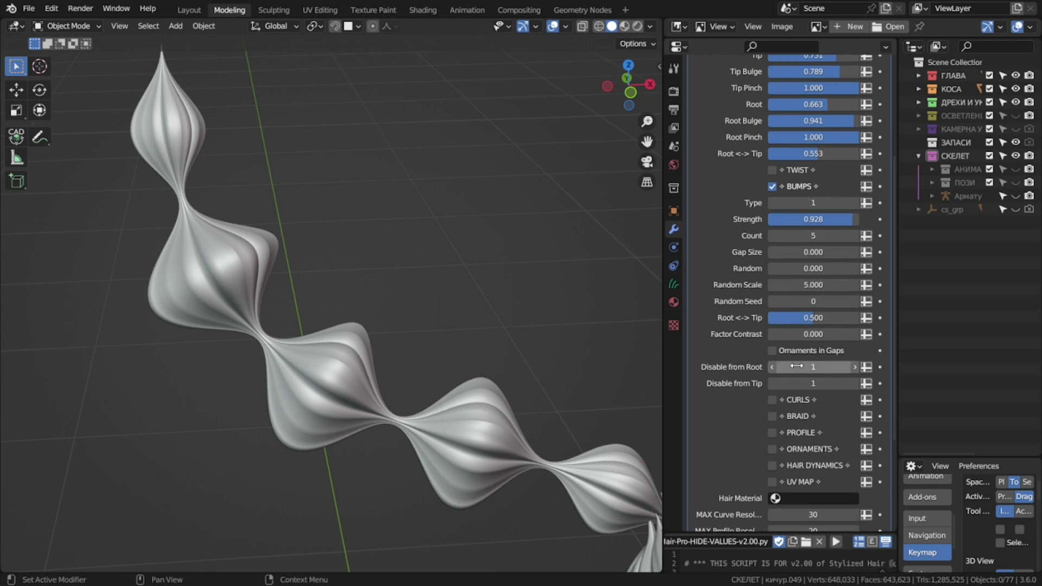
left_click(771, 351)
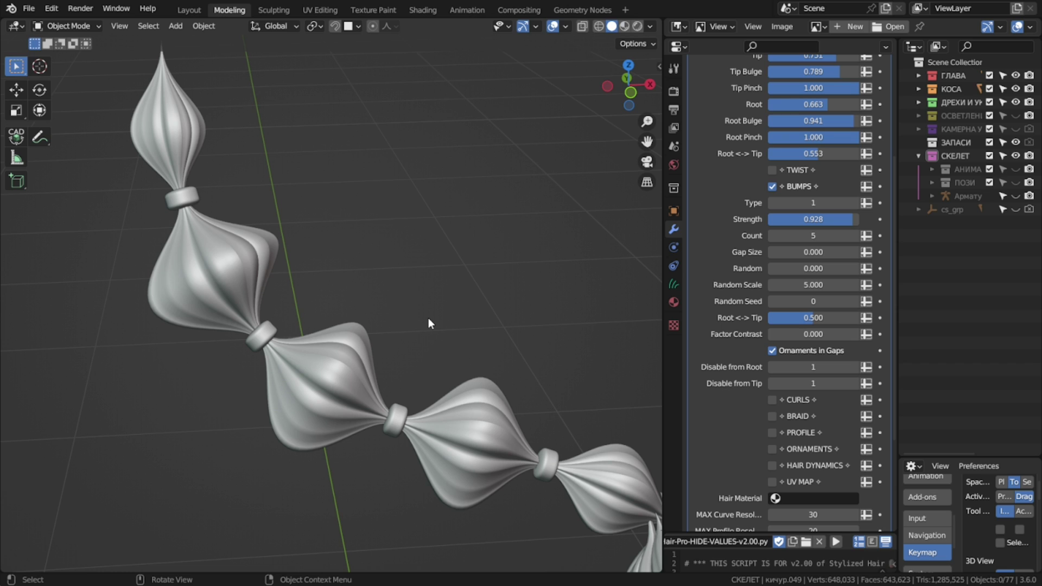
left_click(772, 351)
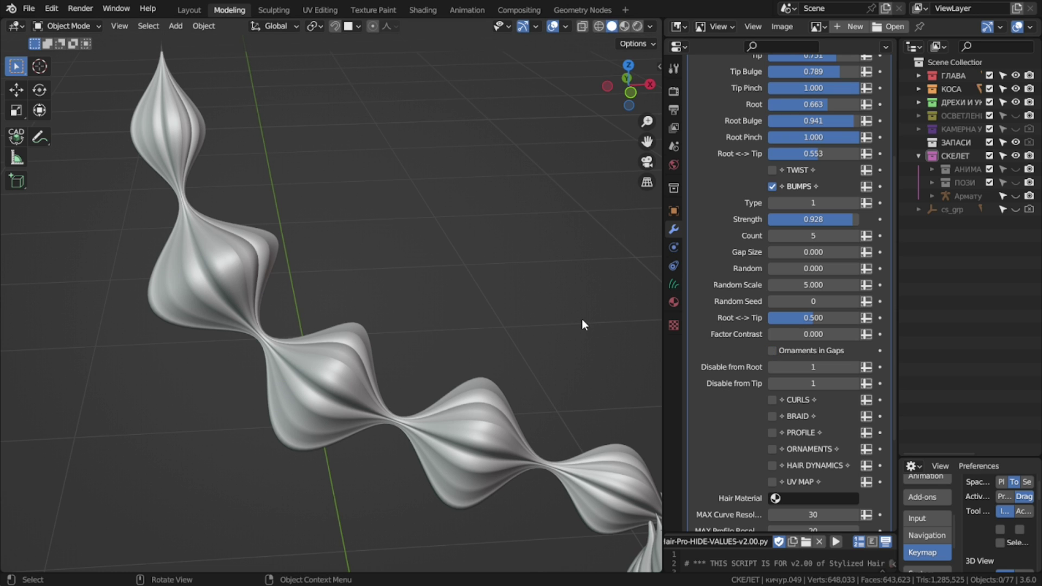
left_click_drag(853, 220, 769, 219)
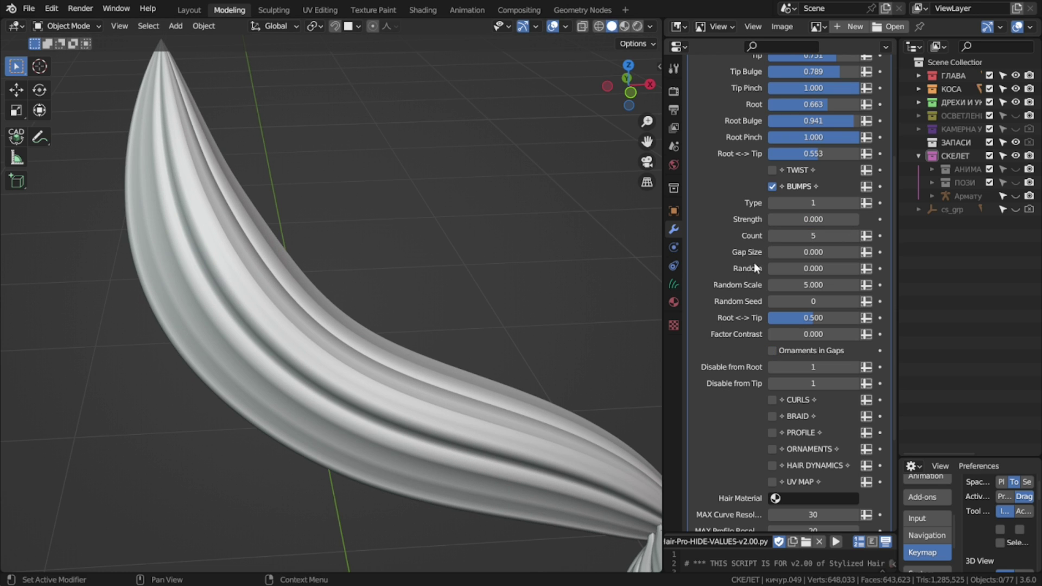
- Try out the Random amount and Random Seed of the strand's bumps, and undo the last change
mouse_move(805, 265)
left_mouse_down()
mouse_move(840, 265)
mouse_move(819, 285)
left_mouse_up()
scroll(482, 332, "down", 1)
left_click(855, 301)
left_click(855, 301)
key("ctrl+z")
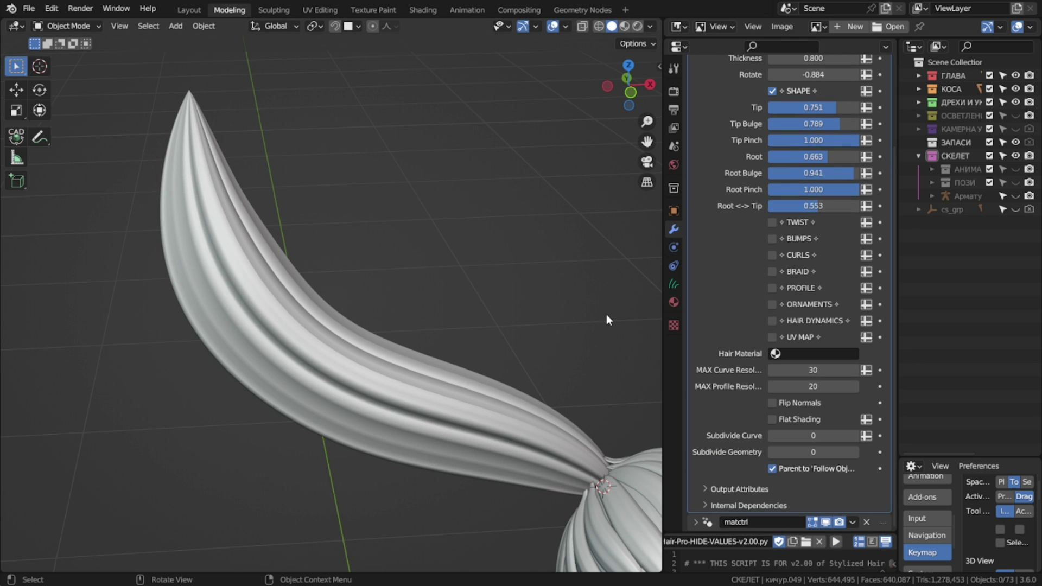
- Turn on the Profile section for the strand and set the Waviness Scale to 0.020
mouse_move(521, 287)
middle_mouse_down()
mouse_move(537, 276)
mouse_move(504, 285)
middle_mouse_up()
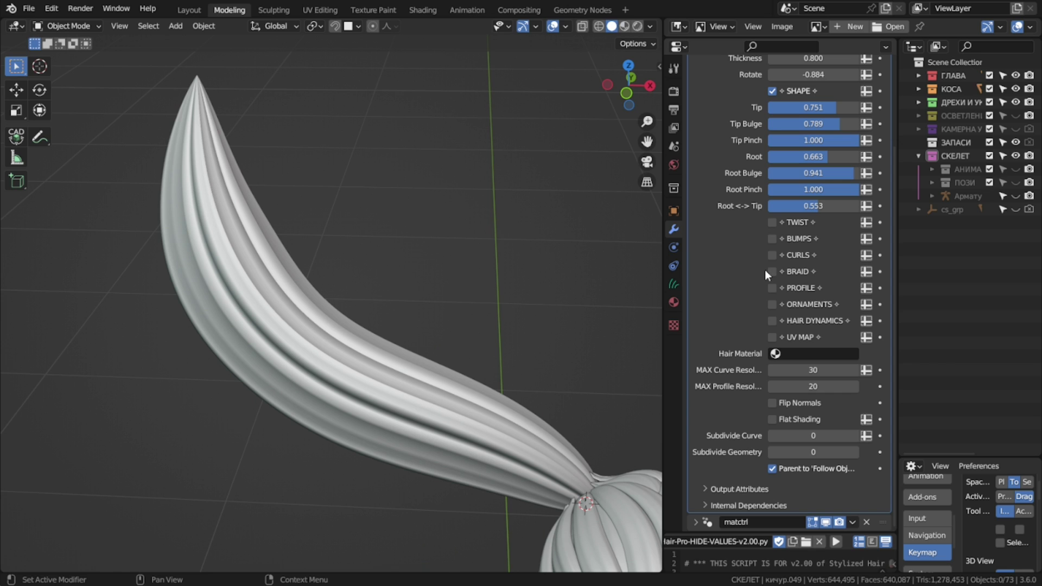
left_click(773, 287)
scroll(798, 312, "down", 3)
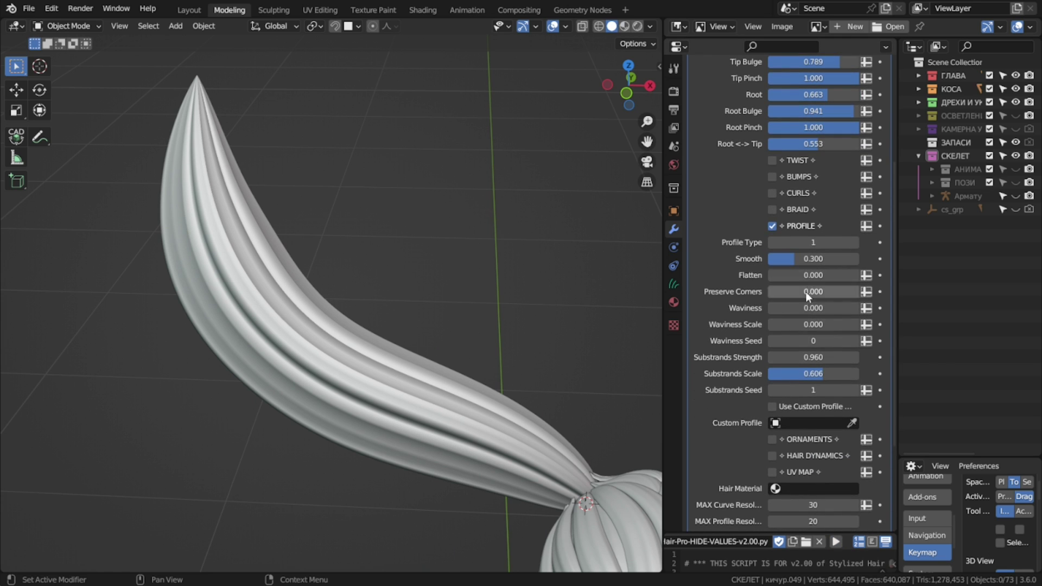
left_click(782, 323)
type(".02")
key("Return")
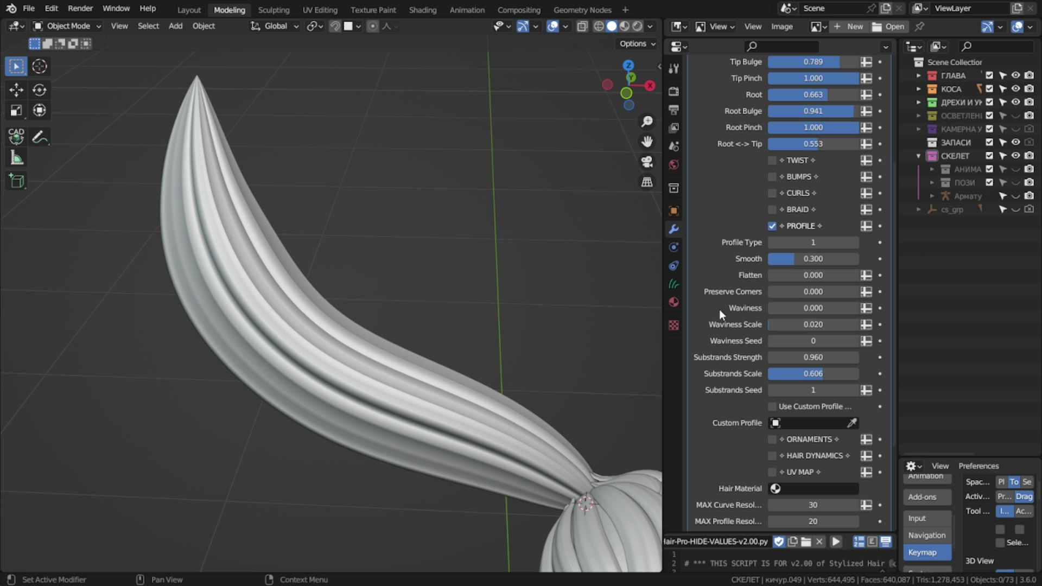
- Try a profile Waviness of 0.342 on the strand and experiment with its MAX Curve Resolution
mouse_move(794, 308)
left_mouse_down()
mouse_move(768, 309)
mouse_move(798, 308)
left_mouse_up()
mouse_move(369, 363)
middle_mouse_down()
mouse_move(480, 285)
mouse_move(367, 373)
mouse_move(380, 369)
middle_mouse_up()
scroll(852, 438, "down", 3)
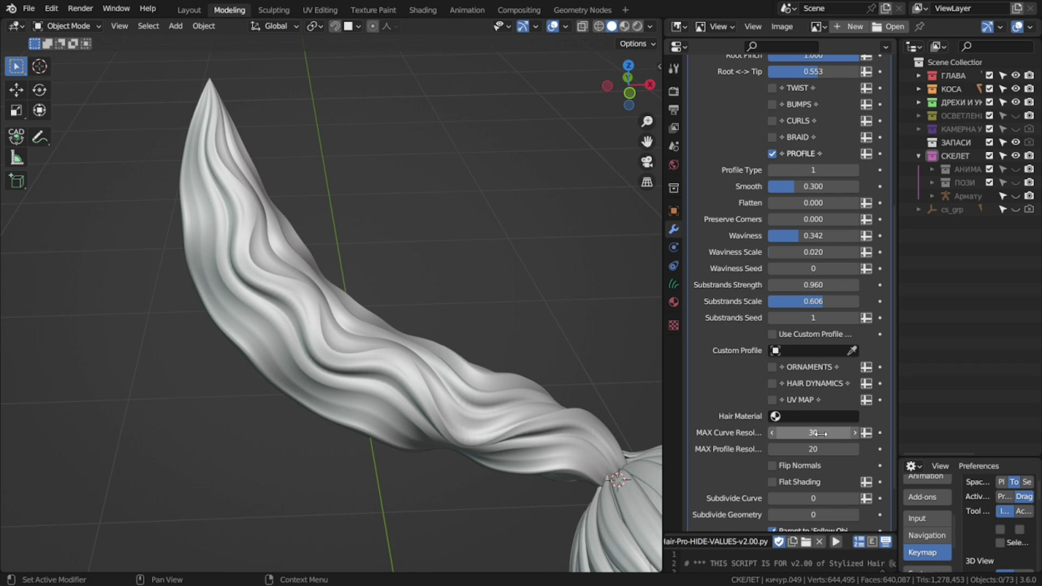
mouse_move(813, 433)
left_mouse_down()
mouse_move(781, 433)
mouse_move(804, 432)
left_mouse_up()
scroll(807, 336, "up", 2)
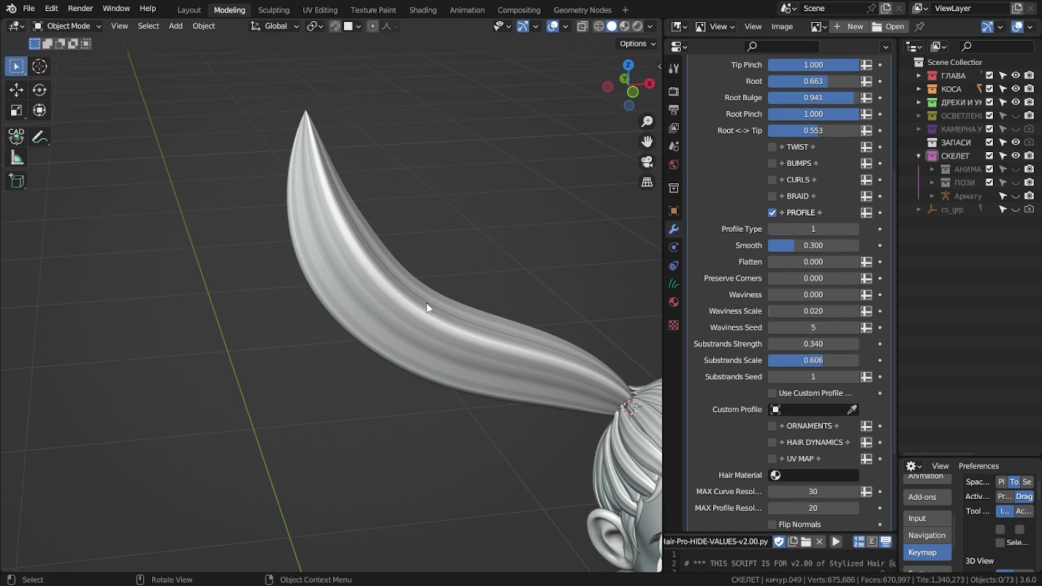
- Try the strand's Profile Types up to 4 and step back towards Type 1
middle_click_drag(426, 302, 532, 320)
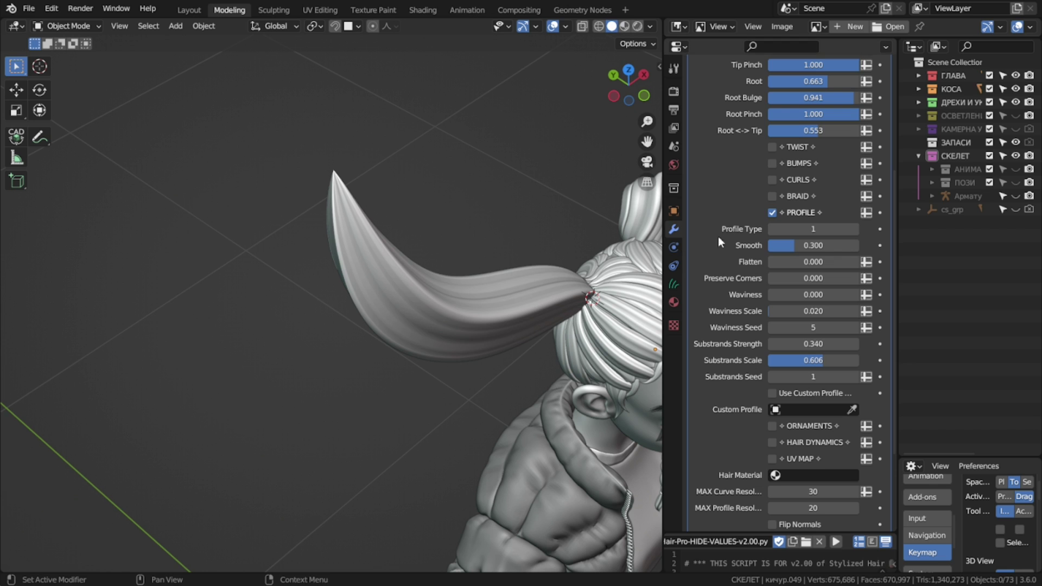
left_click(854, 229)
left_click(854, 229)
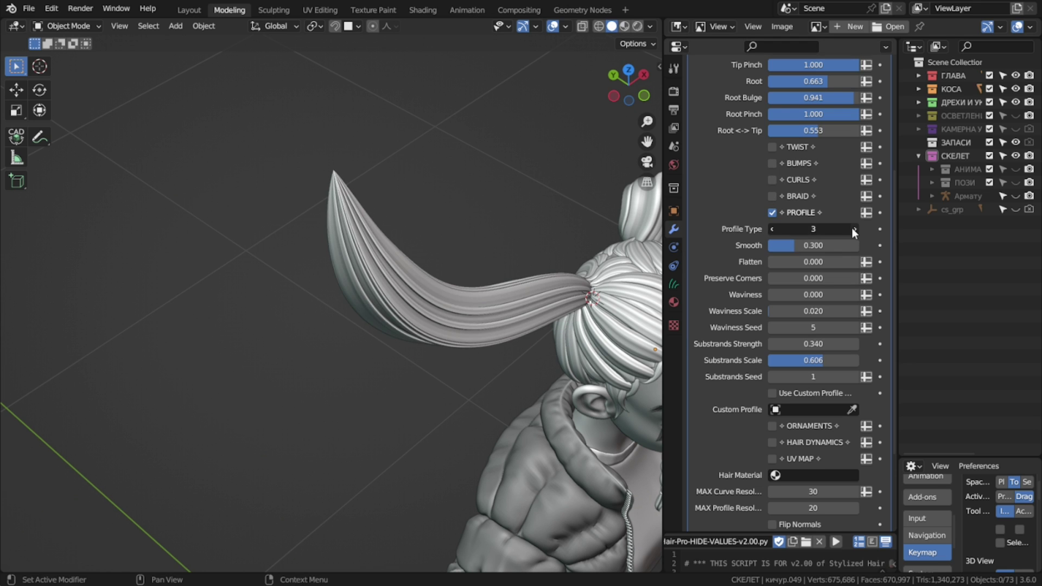
left_click(854, 229)
middle_click_drag(522, 312, 444, 367)
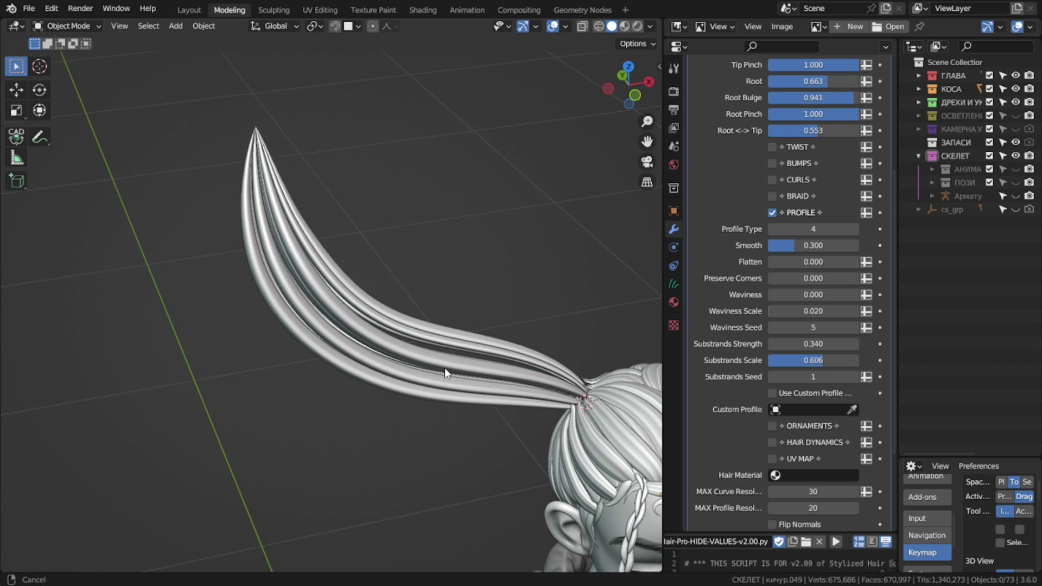
left_click(774, 228)
left_click(774, 228)
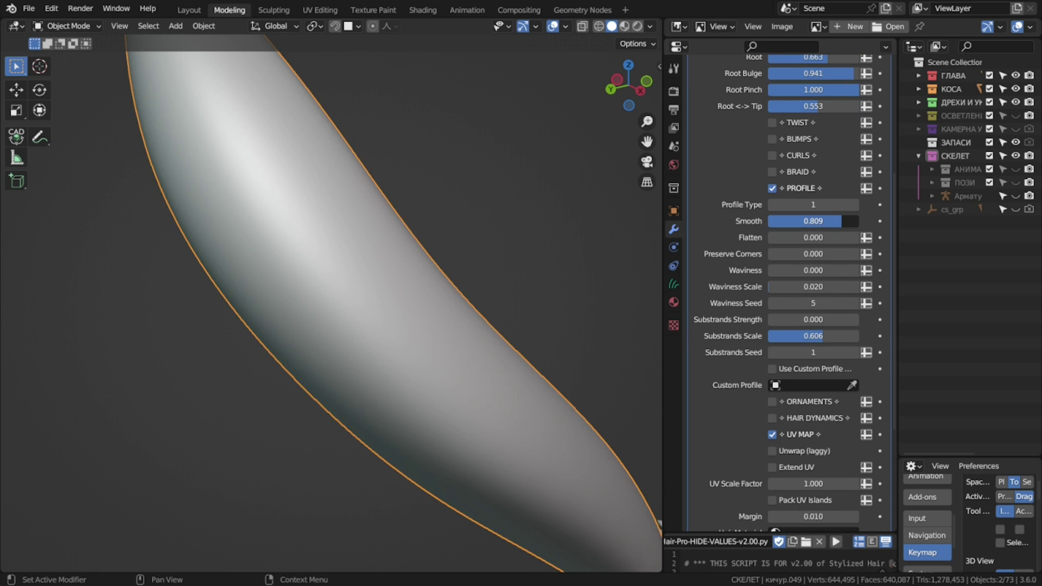
- Set the profile's Smooth to 0 and examine the strand's edge up close with the wireframe shown
mouse_move(813, 221)
left_mouse_down()
mouse_move(781, 221)
mouse_move(841, 221)
mouse_move(757, 229)
left_mouse_up()
scroll(324, 301, "up", 8)
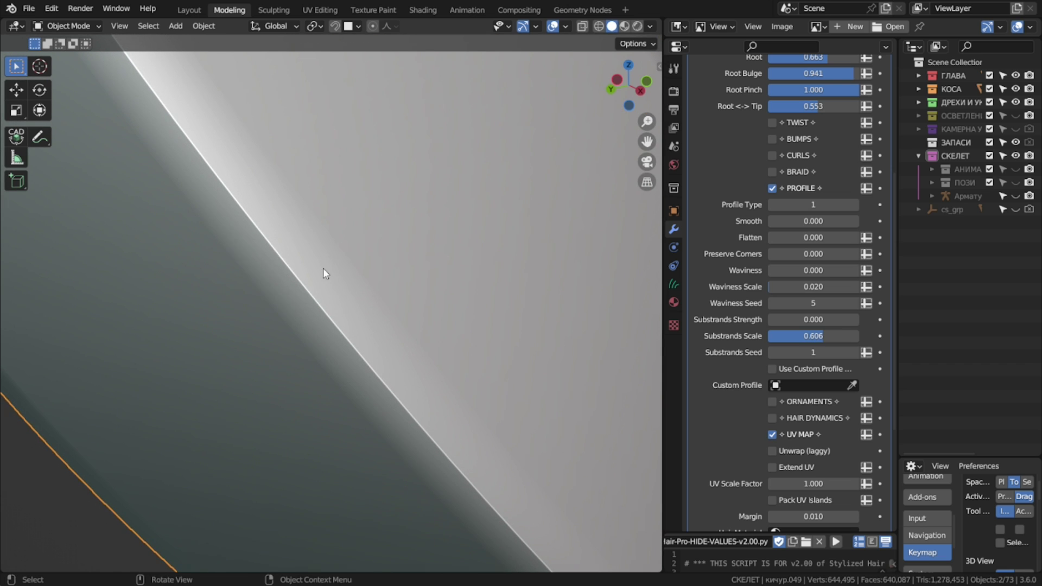
key("q")
left_click(320, 295)
scroll(377, 377, "down", 6)
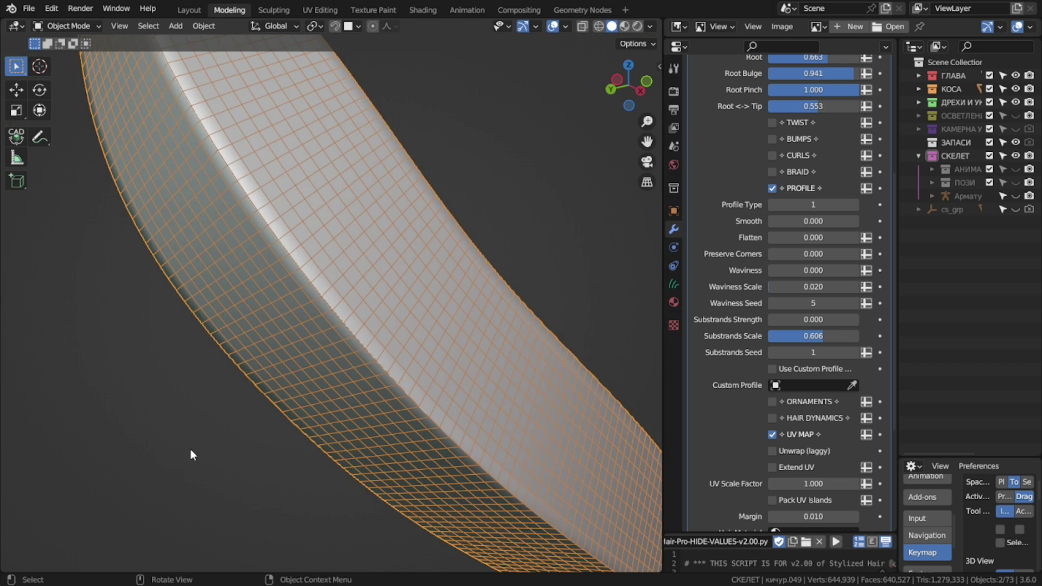
left_click(190, 455)
scroll(344, 368, "up", 5)
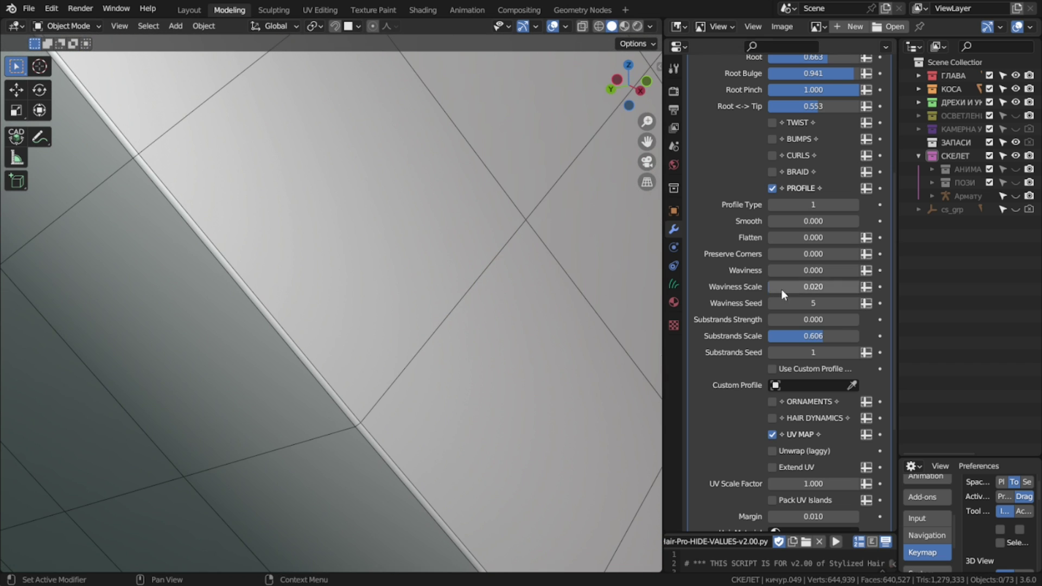
mouse_move(803, 221)
left_mouse_down()
mouse_move(837, 221)
mouse_move(803, 221)
left_mouse_up()
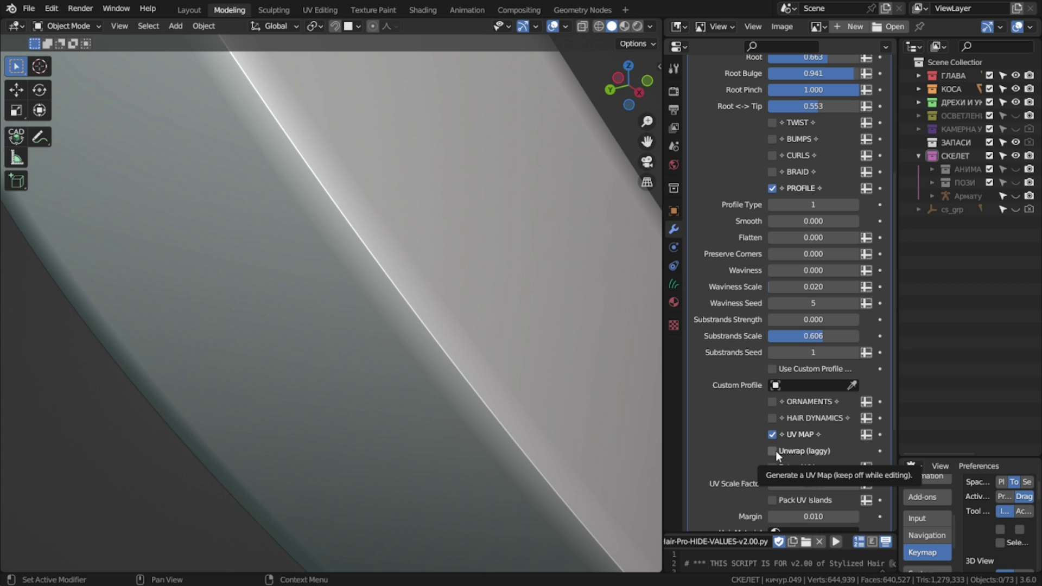
- Try switching the UV Map's Unwrap option on and off for the strand
left_click(772, 451)
left_click(772, 451)
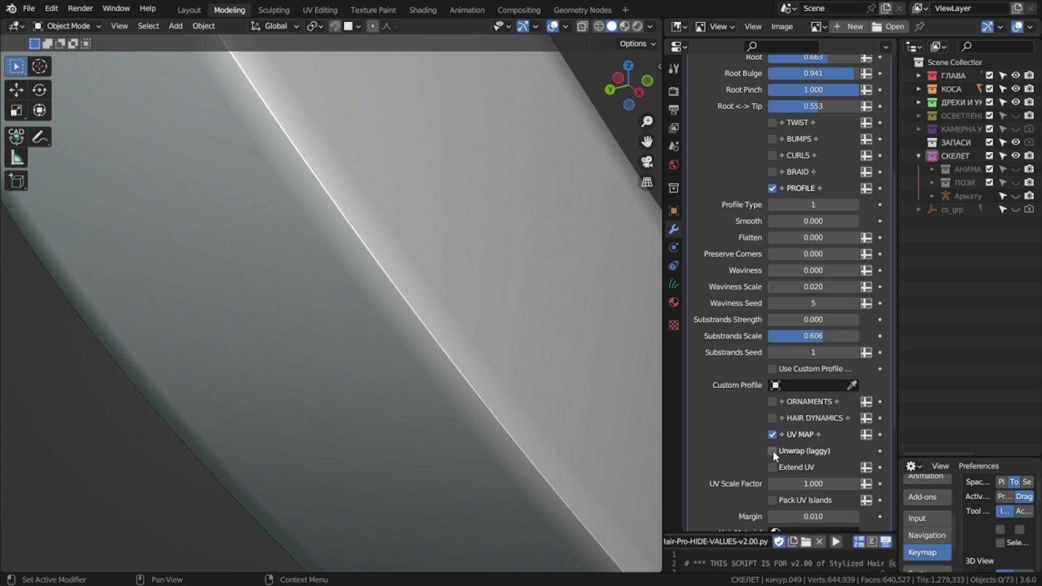
left_click(772, 451)
left_click(772, 451)
middle_click_drag(550, 320, 522, 395)
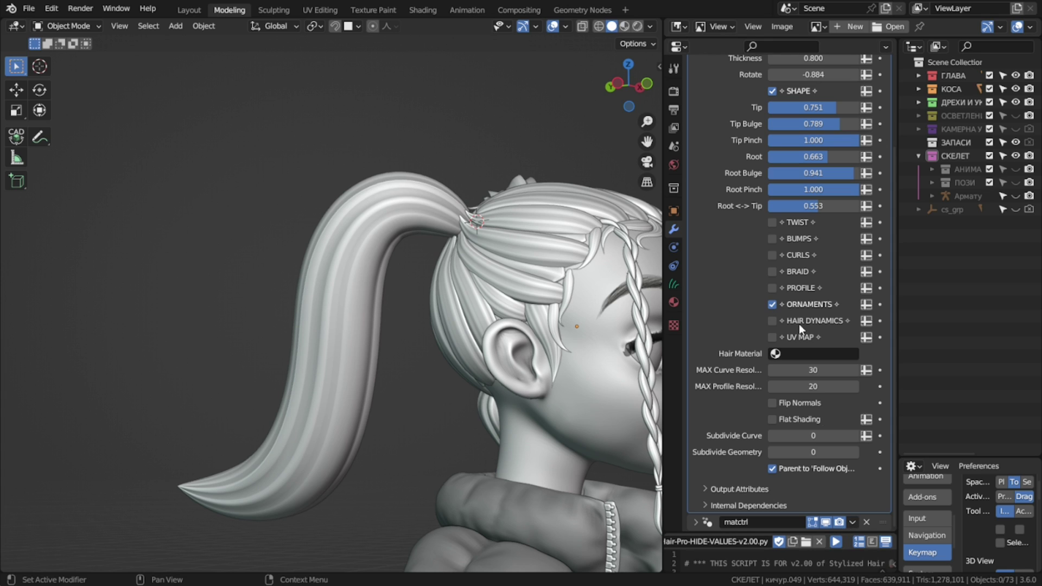
- Show the Ornaments settings of the ponytail and enable its ornaments
left_click(804, 305)
scroll(803, 307, "down", 3)
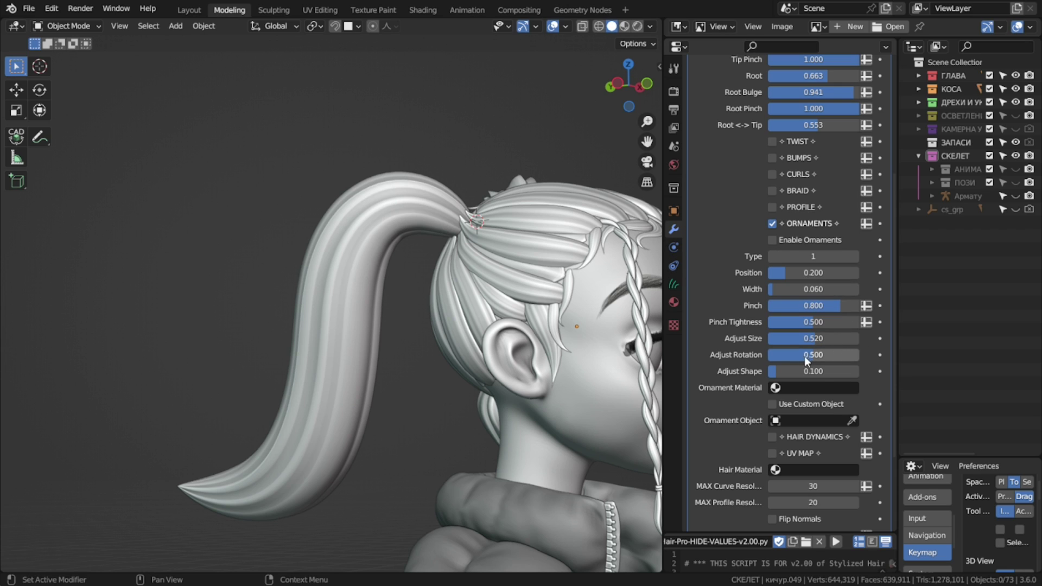
left_click(774, 239)
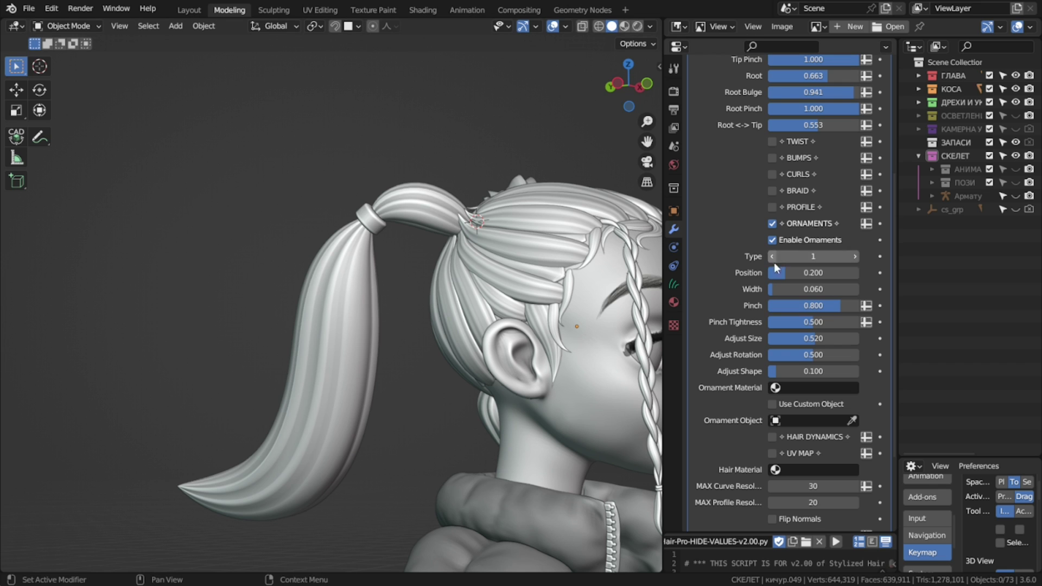
- Set the ornament's Position to 0.213, Width to 0.047 and Pinch to 0.991, and inspect the hair tie up close
left_click_drag(787, 272, 858, 305)
left_click_drag(794, 322, 800, 289)
middle_click_drag(462, 283, 413, 280)
scroll(379, 282, "up", 2)
middle_click_drag(350, 226, 437, 399, "shift")
middle_click_drag(407, 405, 434, 275, "ctrl")
middle_click_drag(446, 331, 508, 368)
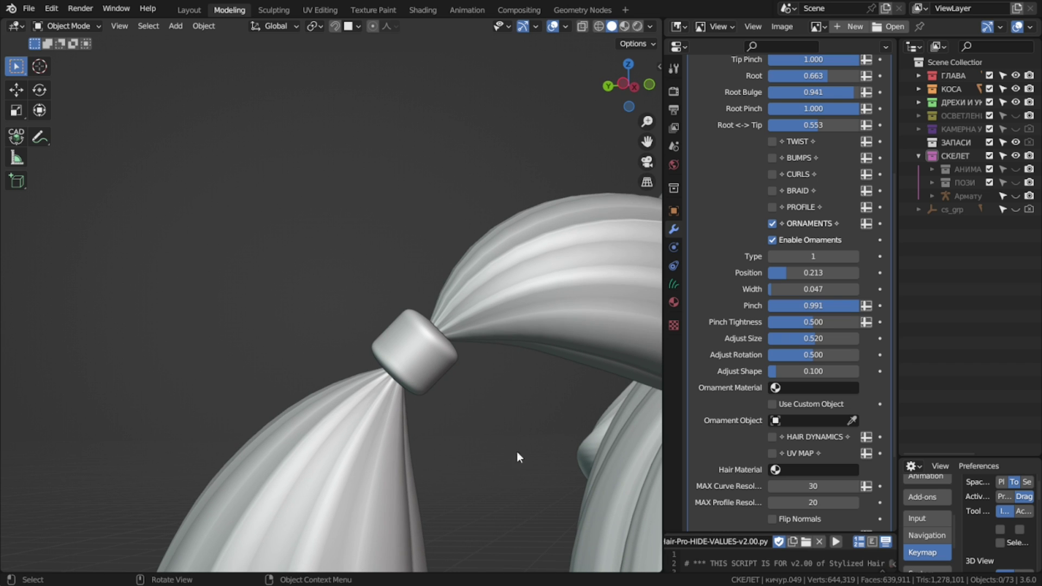
middle_click_drag(537, 446, 383, 331)
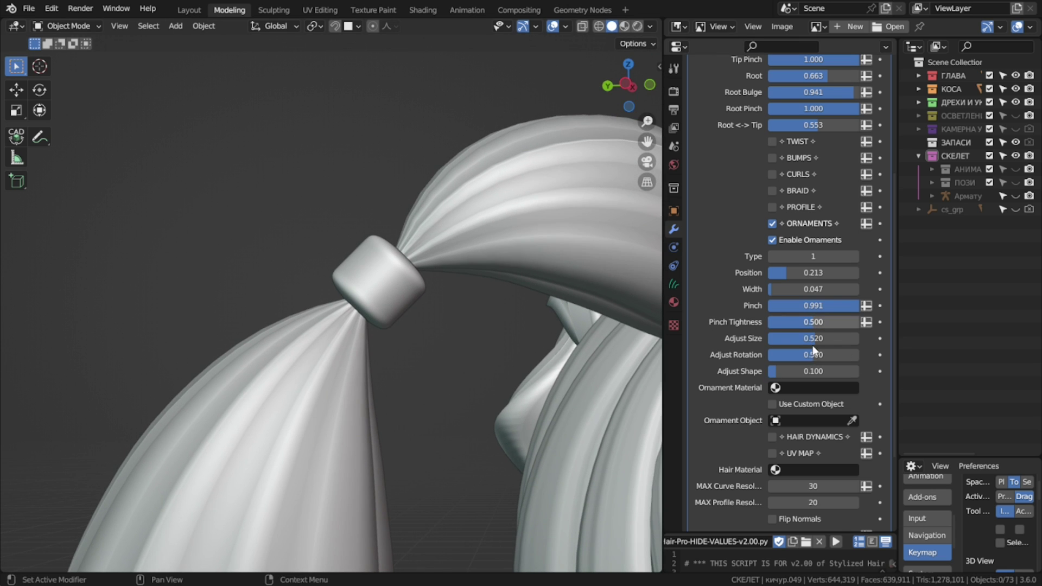
- Try an Adjust Size of 0.494 and Adjust Shape of 0.375 on the ornament, and experiment with Adjust Rotation
left_click_drag(812, 345, 858, 371)
middle_click_drag(576, 325, 564, 347)
left_click_drag(813, 355, 836, 355)
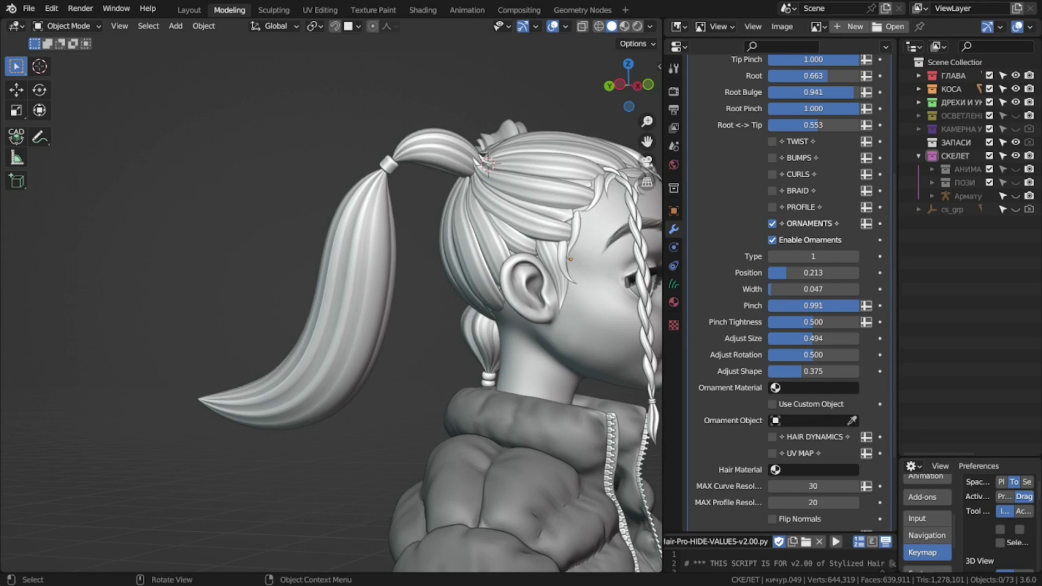
- Try ornament Type 2 with Adjust Size 0.671, Adjust Rotation 0.421 and Adjust Shape 0.230
middle_click_drag(353, 326, 337, 401)
middle_click_drag(337, 402, 396, 261, "ctrl")
middle_click_drag(359, 323, 578, 342)
scroll(383, 307, "down", 1)
scroll(809, 328, "down", 2)
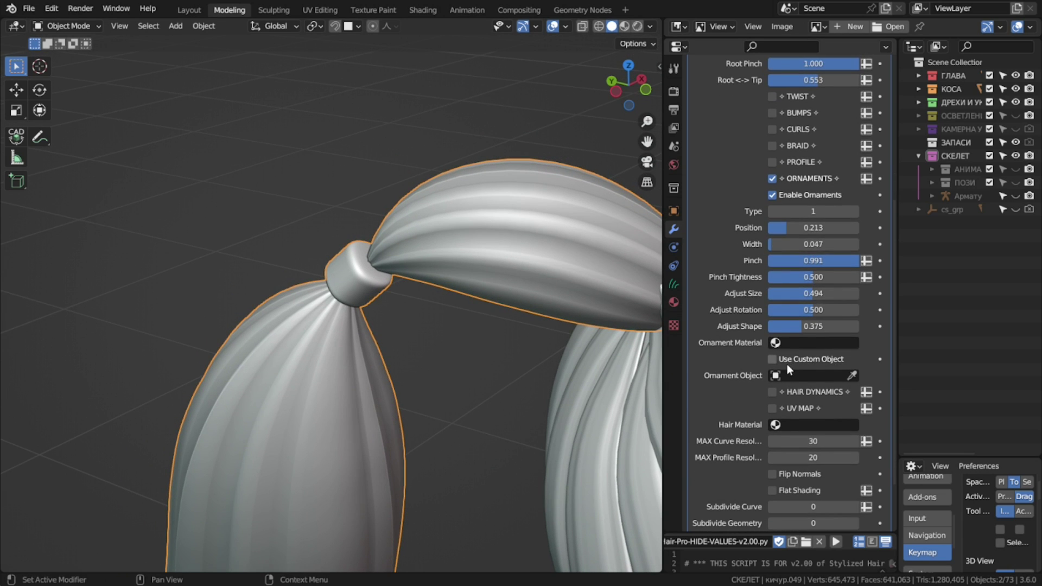
left_click(855, 214)
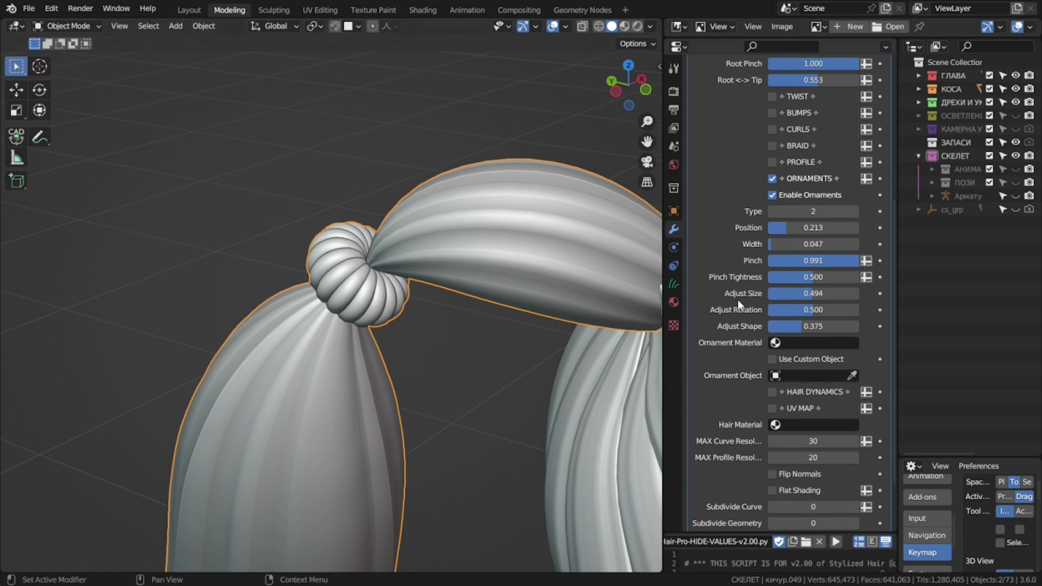
left_click_drag(813, 294, 829, 294)
left_click_drag(823, 310, 790, 326)
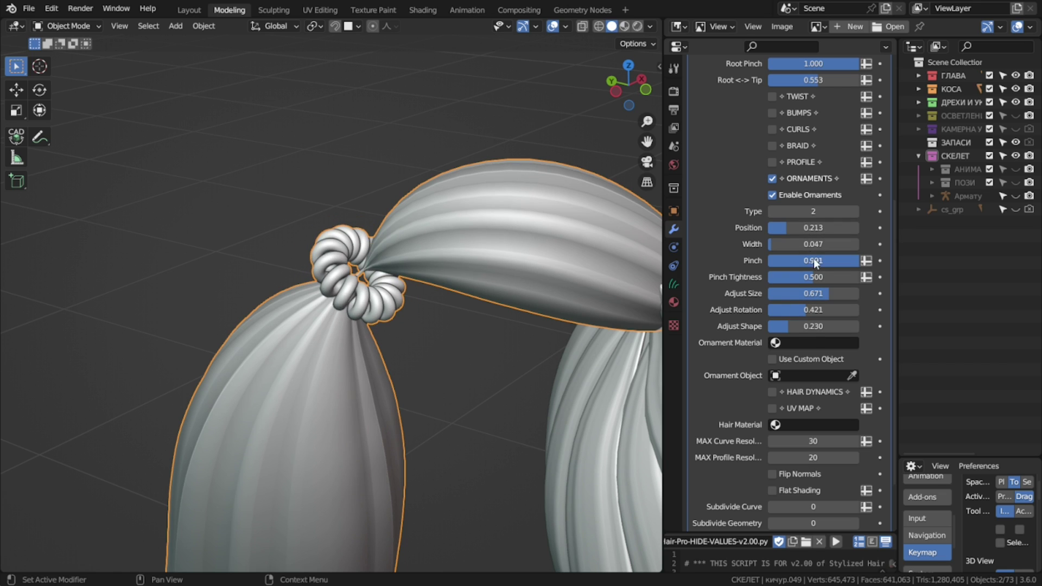
- Reduce the ornament's Pinch to 0.826 and try ornament Type 3
left_click_drag(815, 259, 880, 326)
left_click(855, 212)
scroll(380, 295, "down", 2)
mouse_move(380, 295)
middle_mouse_down()
mouse_move(503, 302)
mouse_move(375, 291)
middle_mouse_up()
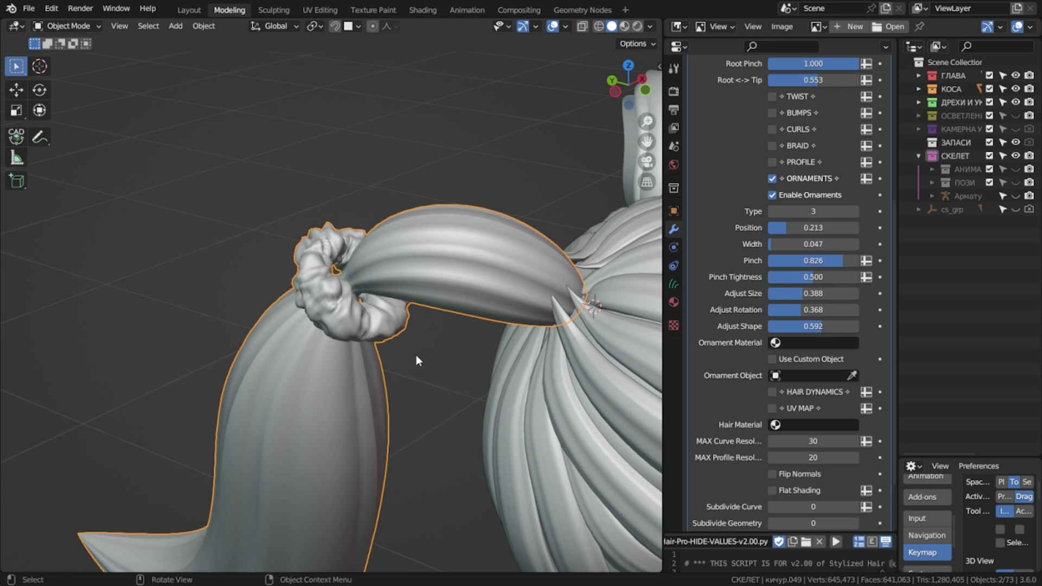
- Experiment with the Type 3 ornament's look, trying Adjust Size 0.099, Adjust Rotation 0.224 and Adjust Shape 0.401
middle_click_drag(416, 355, 441, 351)
left_click_drag(806, 294, 816, 294)
left_click_drag(814, 326, 859, 326)
left_click_drag(813, 294, 804, 293)
left_click_drag(805, 310, 784, 309)
left_click_drag(814, 294, 787, 293)
left_click_drag(814, 325, 752, 325)
left_click_drag(751, 326, 815, 325)
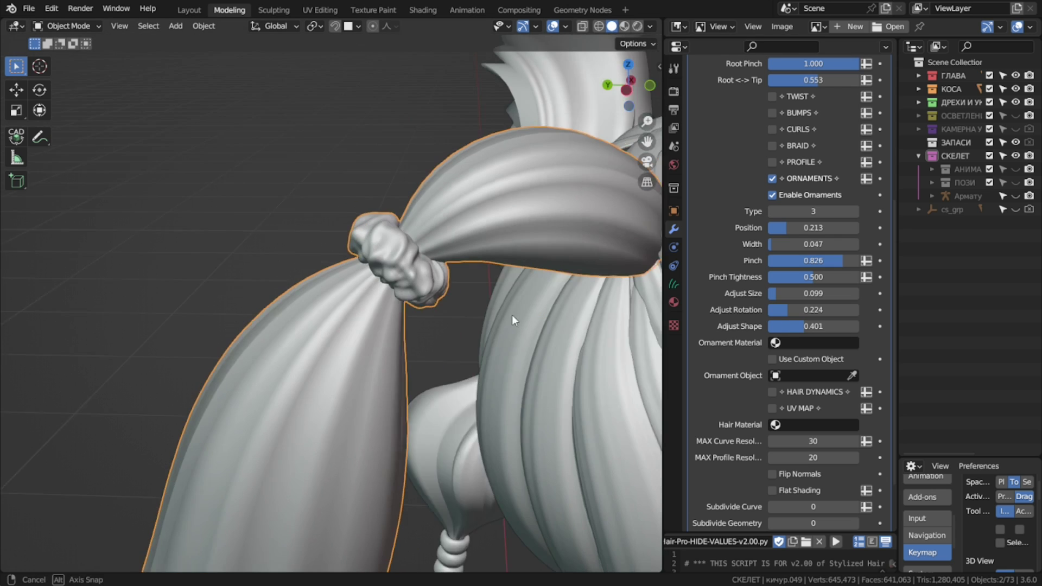
left_click_drag(787, 293, 825, 293)
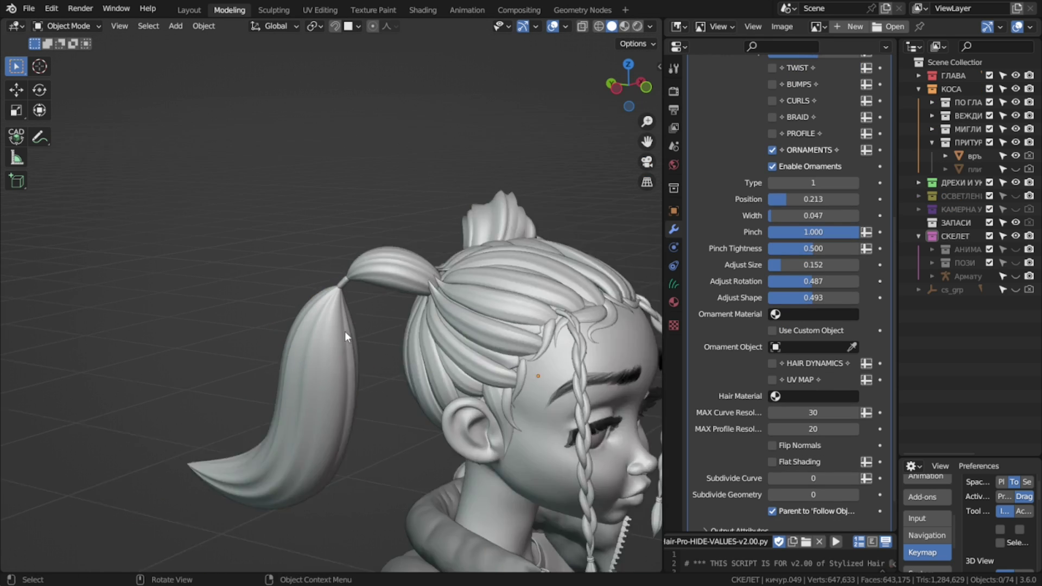
- Pick the separate three-ring hair tie as the ponytail's Ornament Object and turn on Use Custom Object
middle_click_drag(346, 336, 128, 313)
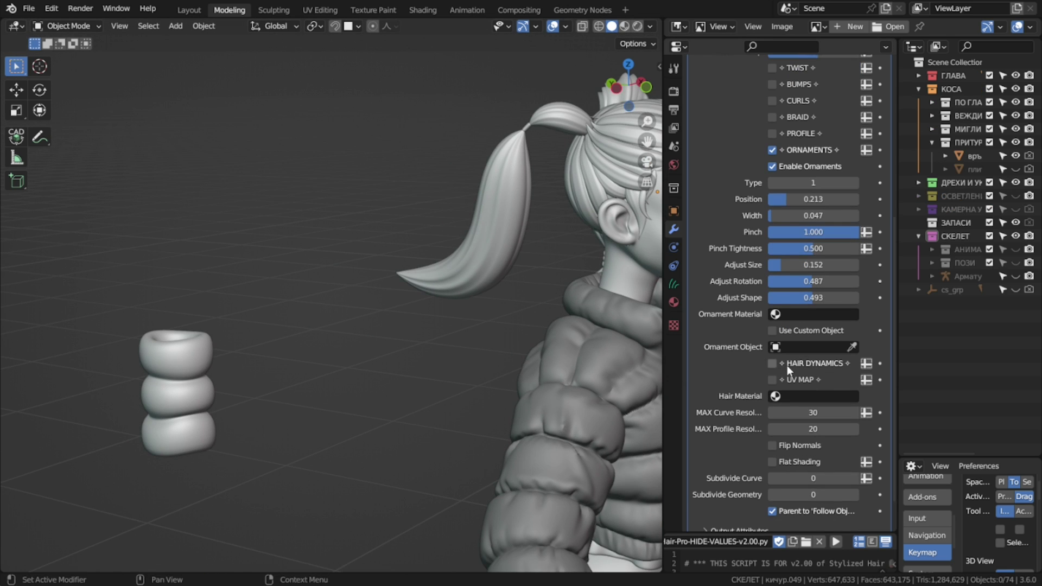
left_click(852, 346)
left_click(179, 342)
middle_click_drag(337, 344, 471, 338)
scroll(470, 334, "up", 8)
left_click(773, 330)
middle_click_drag(543, 342, 401, 262)
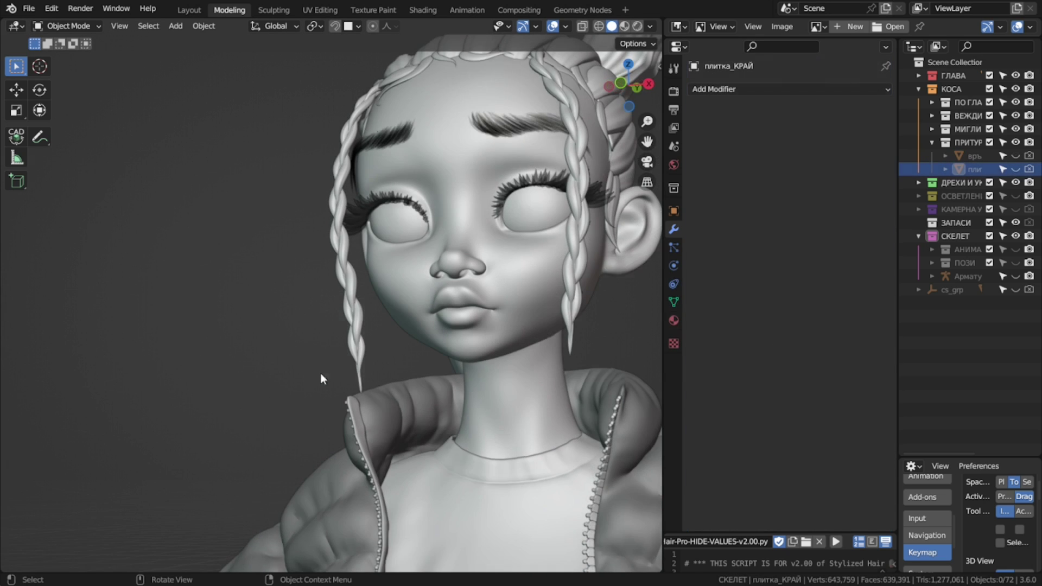
- Select the thin braid beside the face and unhide the плитка_КРАЙ object
mouse_move(320, 373)
middle_mouse_down()
mouse_move(296, 366)
mouse_move(319, 382)
middle_mouse_up()
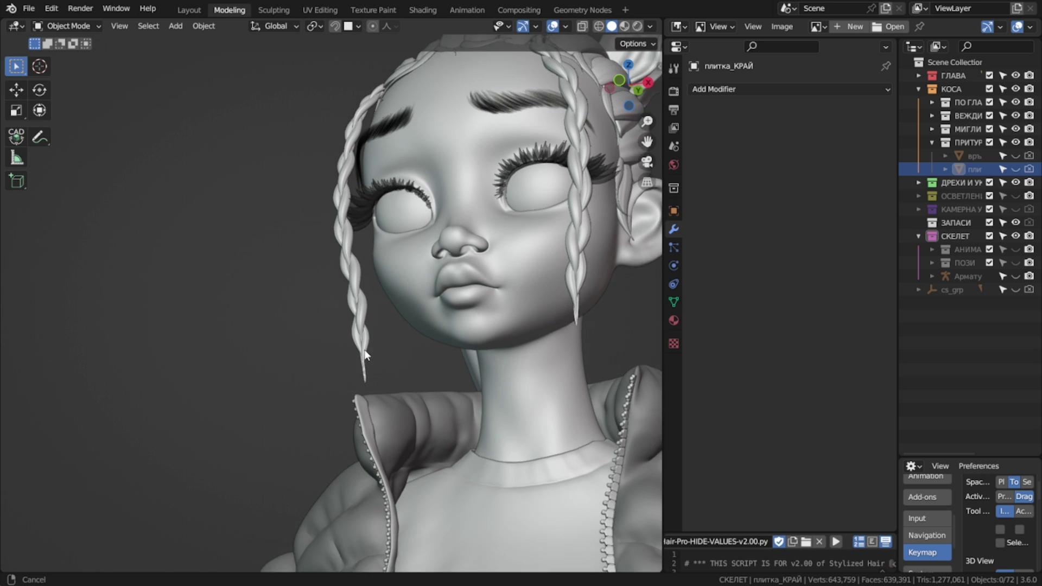
left_click(371, 331)
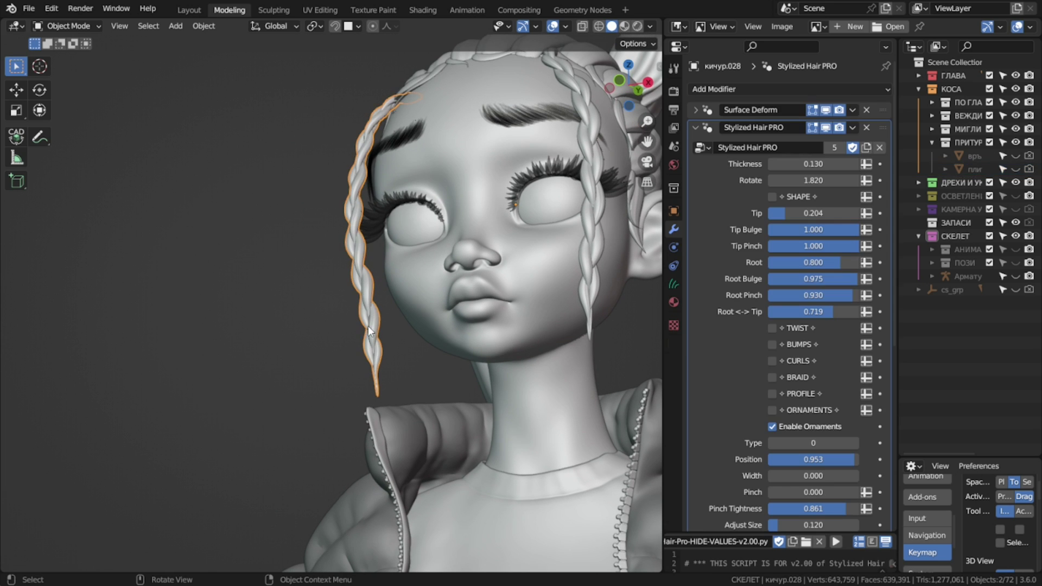
left_click(1015, 170)
middle_click_drag(399, 354, 328, 307)
left_click(285, 323)
scroll(181, 201, "up", 3)
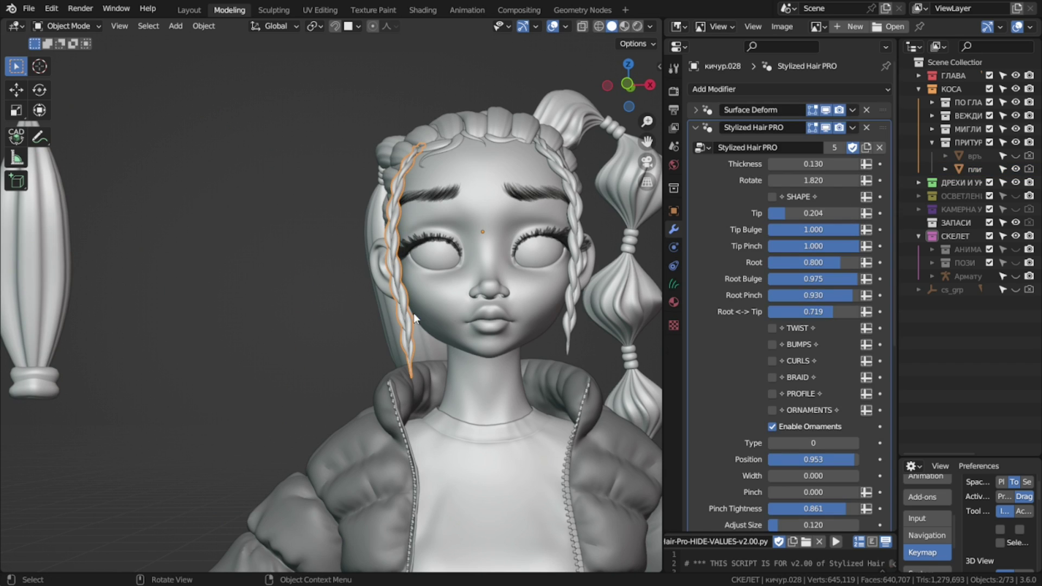
- Turn on Use Custom Object for the braid so it uses плитка_КРАЙ as its ornament
scroll(787, 242, "down", 10)
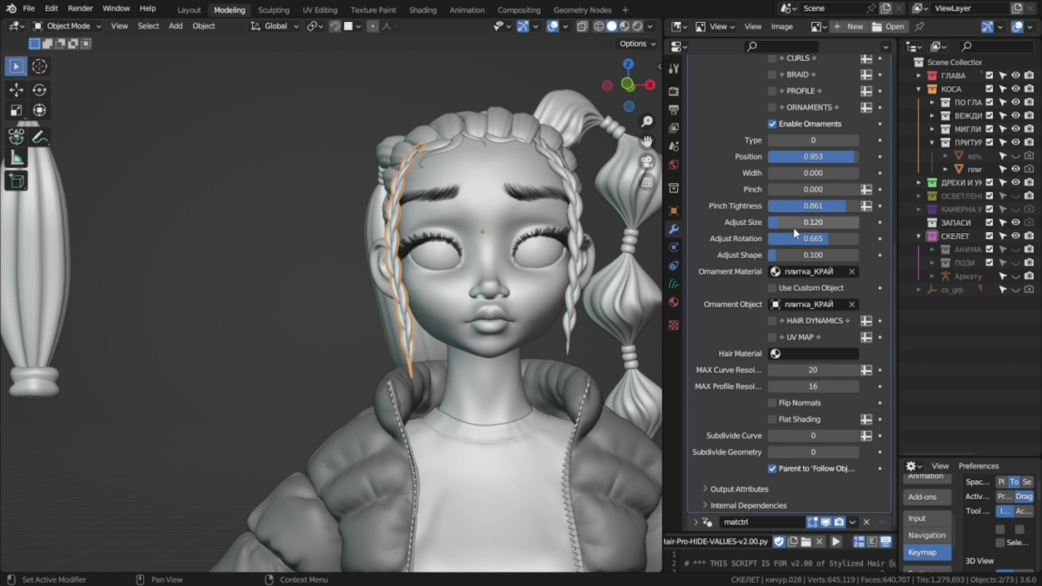
left_click(772, 288)
middle_click_drag(411, 385, 348, 312)
scroll(414, 309, "up", 5)
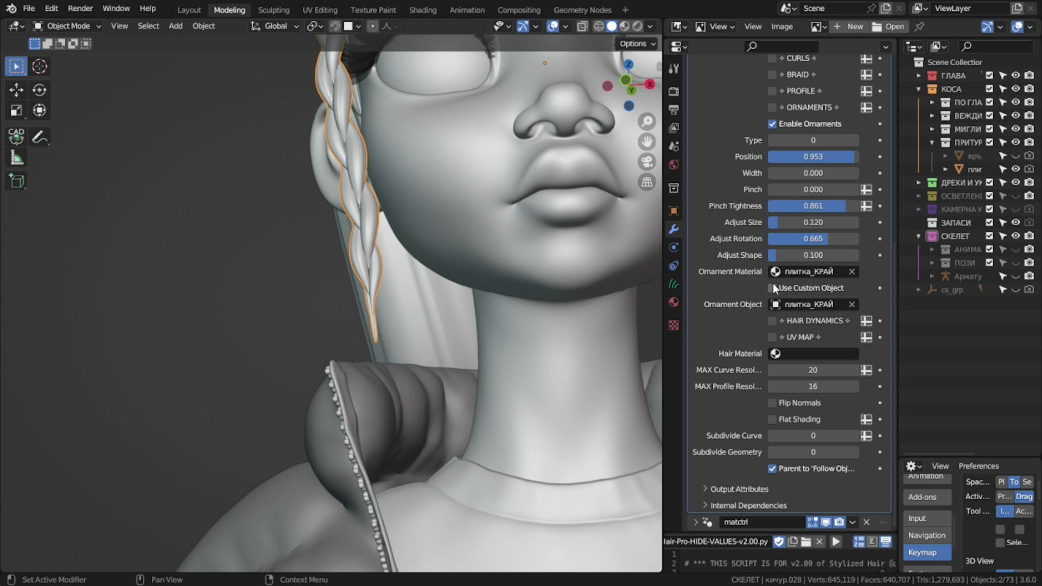
- Switch the braid to Sculpt Mode and comb its lower end outward, away from the face
key("ctrl+Tab")
left_click(376, 263)
scroll(374, 322, "down", 1)
mouse_move(373, 321)
middle_mouse_down()
mouse_move(401, 327)
mouse_move(375, 315)
middle_mouse_up()
mouse_move(369, 318)
left_mouse_down()
mouse_move(253, 426)
mouse_move(270, 289)
left_mouse_up()
scroll(374, 320, "down", 3)
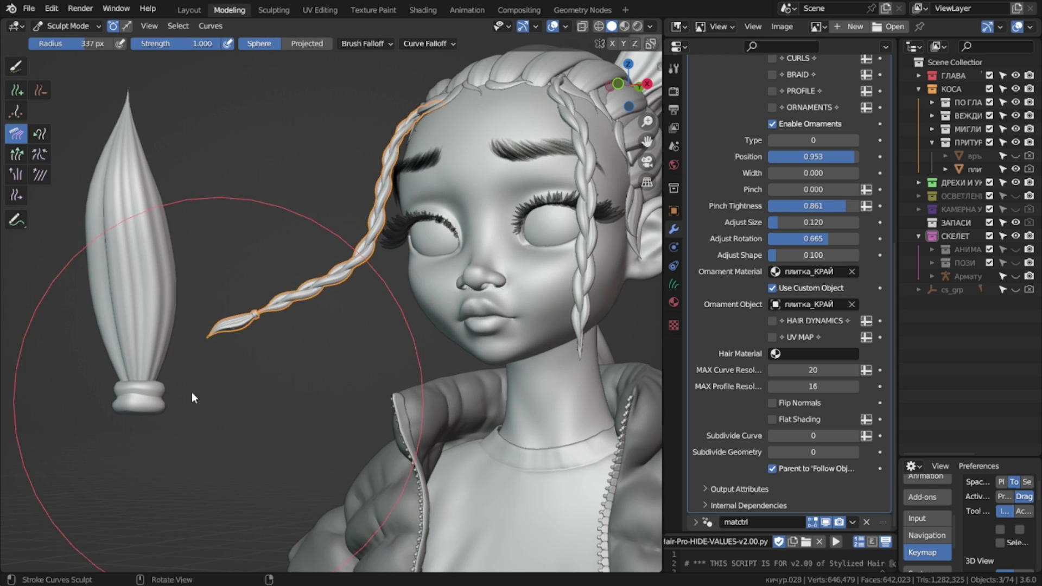
- Comb the thin braid's loose lower end back toward the face
mouse_move(176, 380)
left_mouse_down()
mouse_move(357, 377)
mouse_move(212, 347)
mouse_move(269, 192)
mouse_move(278, 351)
left_mouse_up()
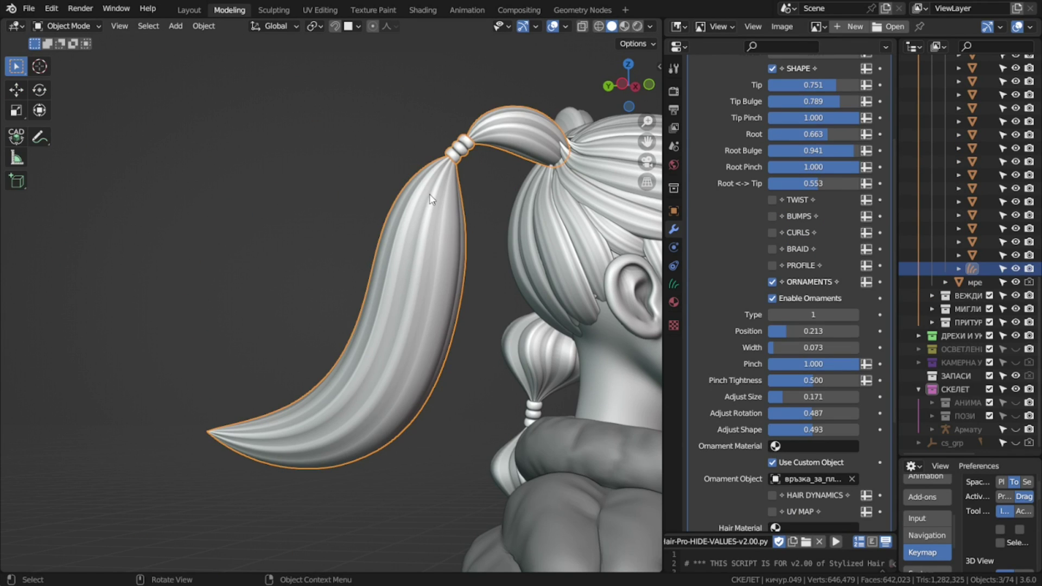
- Turn off Enable Ornaments for the ponytail and turn on Bumps with a Strength of 0.941
middle_click_drag(454, 234, 439, 259, "shift")
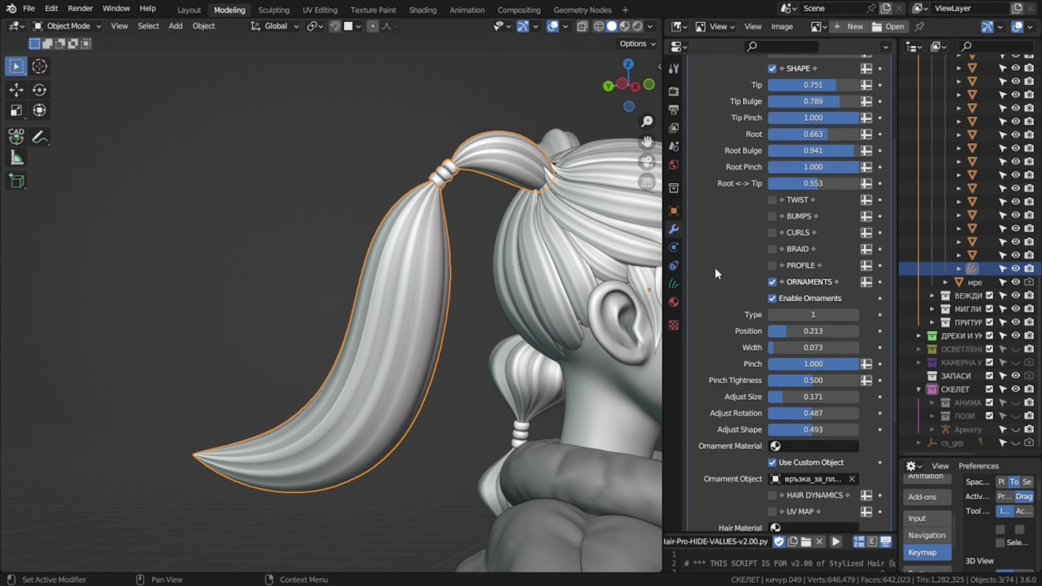
left_click(770, 299)
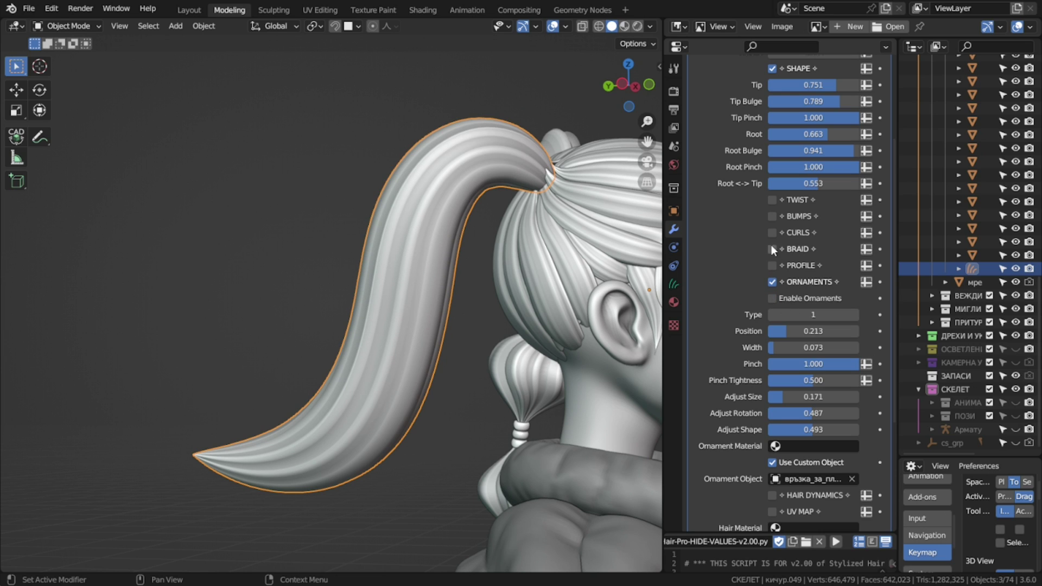
left_click(835, 542)
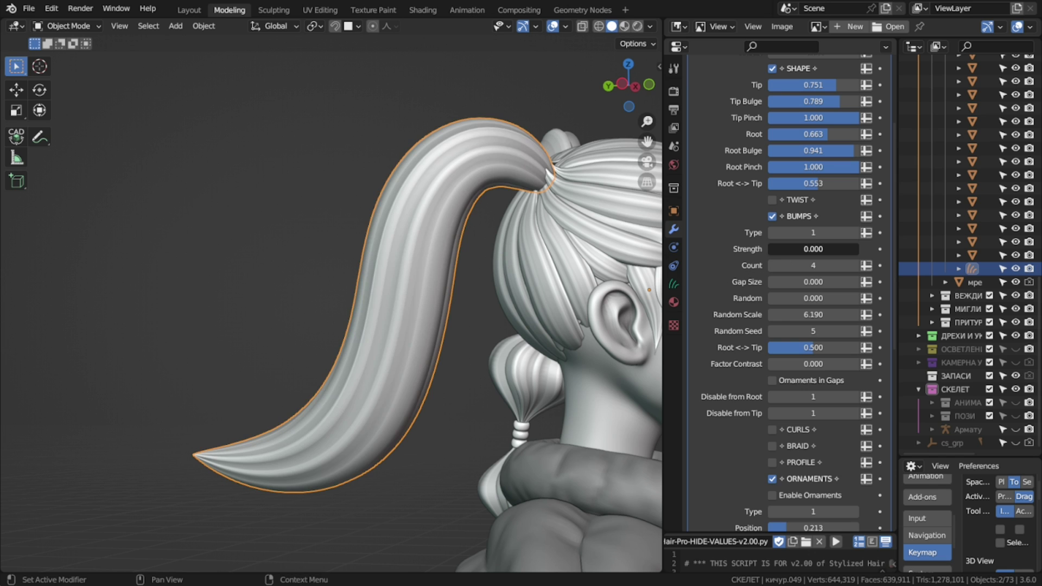
left_click_drag(770, 249, 854, 249)
middle_click_drag(472, 345, 454, 330)
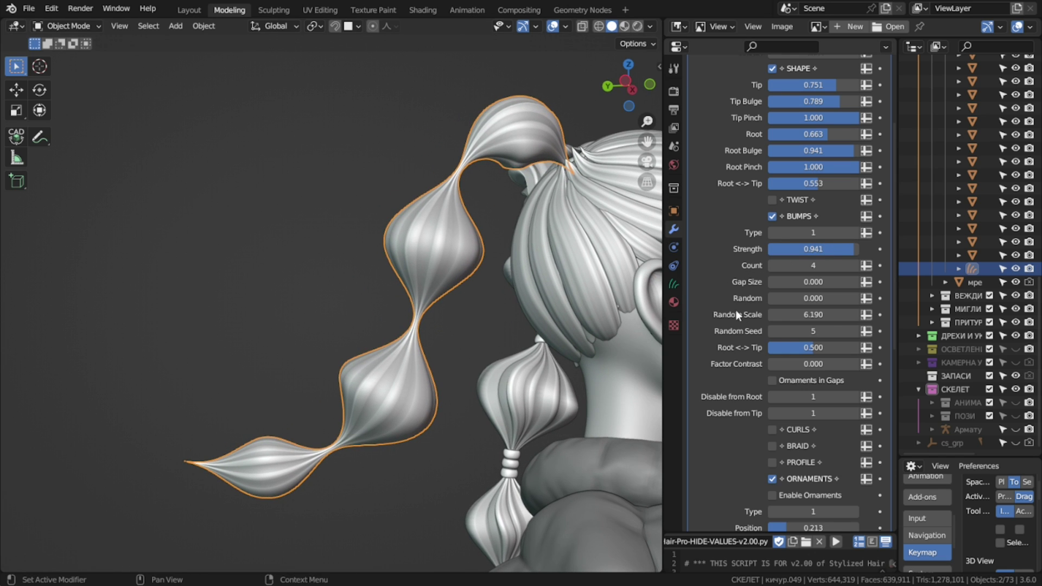
- Turn on Ornaments in Gaps for the ponytail's bumps and set the ornaments' Adjust Size to 0.198
scroll(740, 316, "down", 3)
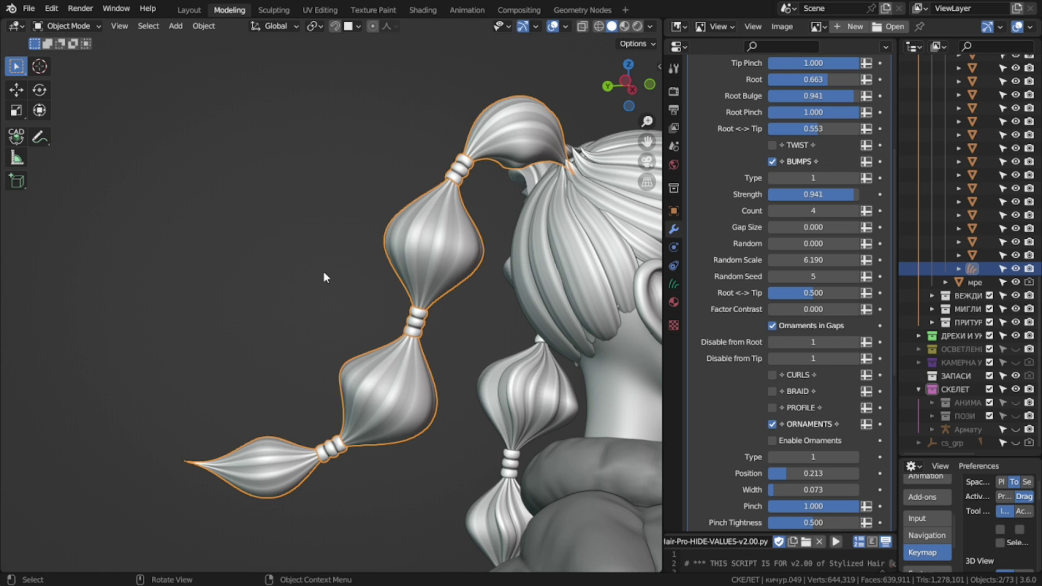
scroll(770, 352, "down", 4)
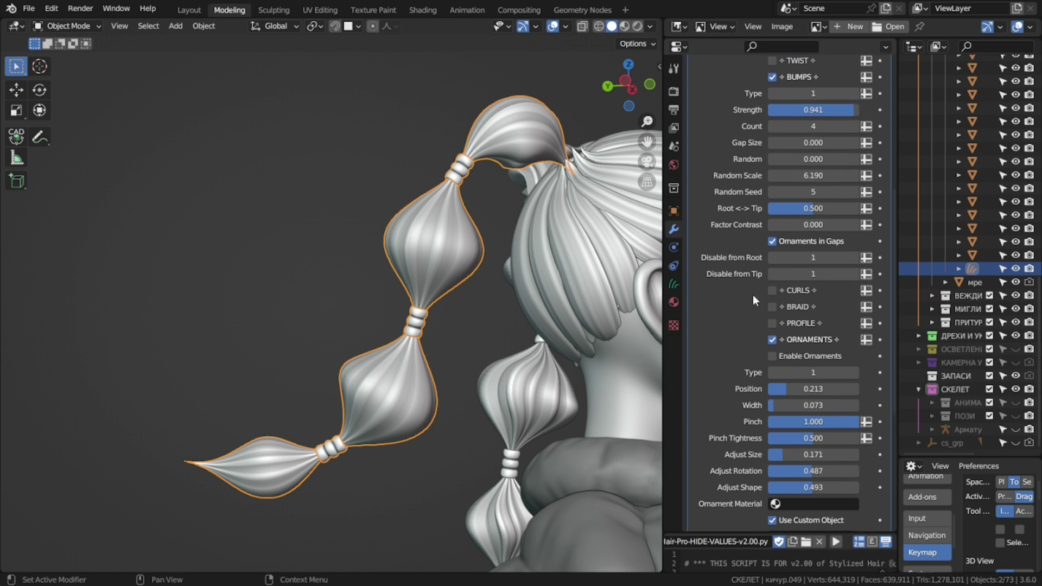
mouse_move(816, 455)
left_mouse_down()
mouse_move(806, 455)
mouse_move(812, 471)
left_mouse_up()
middle_click_drag(526, 318, 513, 296)
scroll(536, 275, "up", 2)
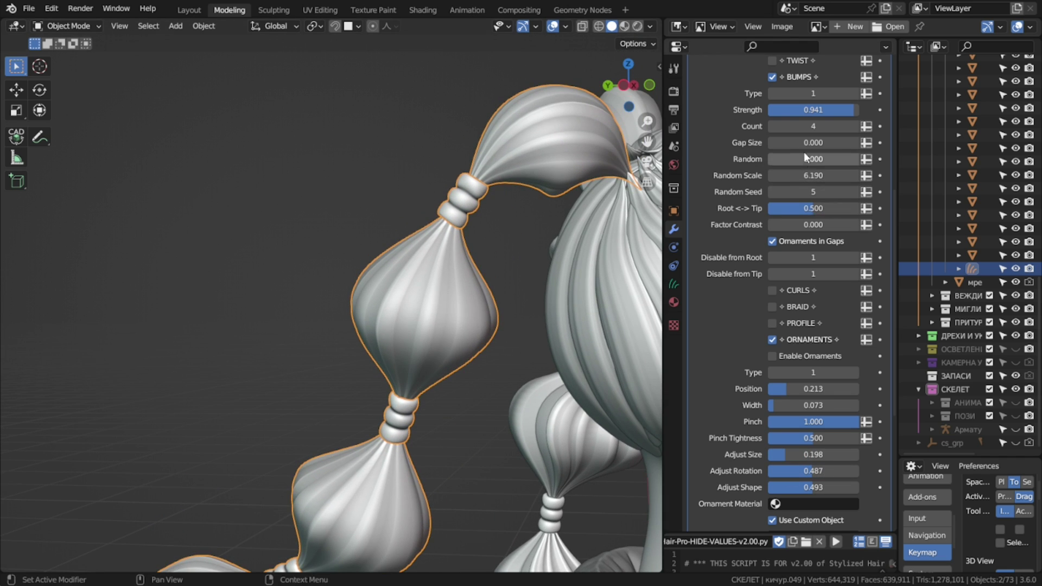
- Set the Gap Size of the ponytail's bumps to 0.019
scroll(809, 155, "up", 2)
left_click_drag(809, 187, 808, 187)
scroll(466, 215, "up", 3)
scroll(317, 349, "down", 4)
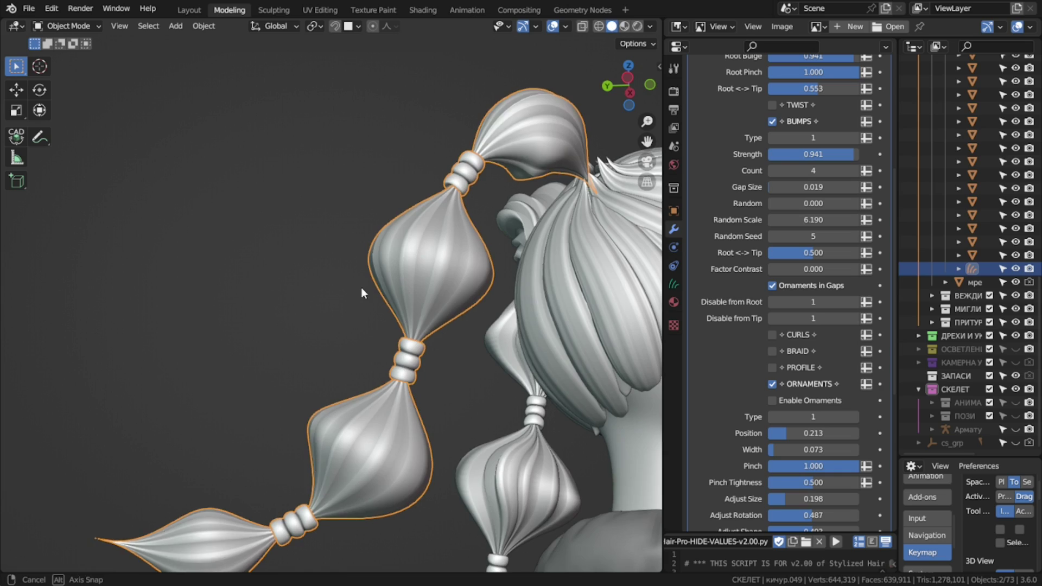
middle_click_drag(361, 288, 438, 337)
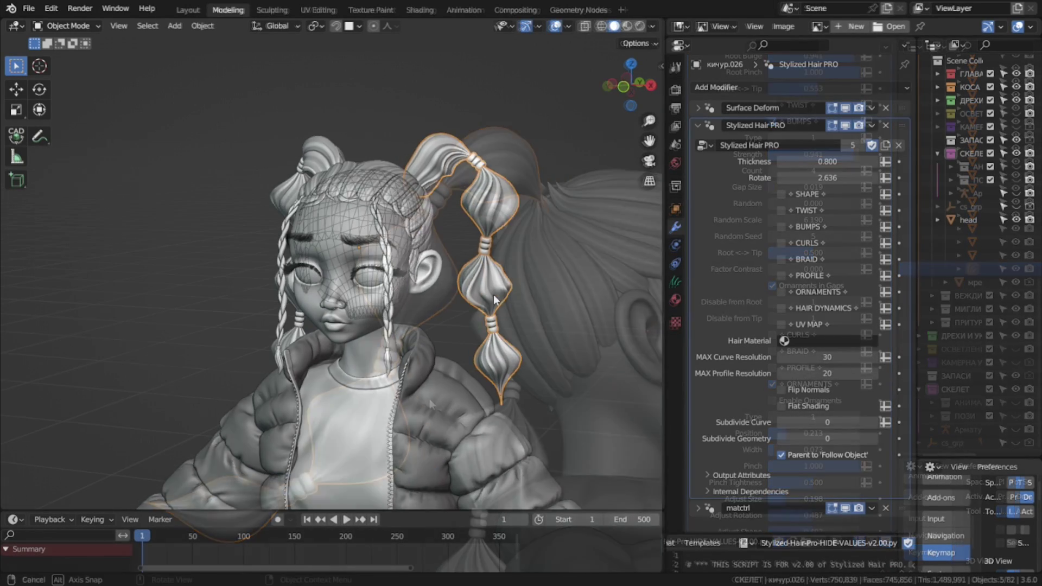
- Reveal the Hair Dynamics settings of the bubble ponytail by running the hide-values script and turn on Enable Dynamics
mouse_move(495, 300)
middle_mouse_down()
mouse_move(559, 314)
mouse_move(567, 297)
mouse_move(516, 301)
middle_mouse_up()
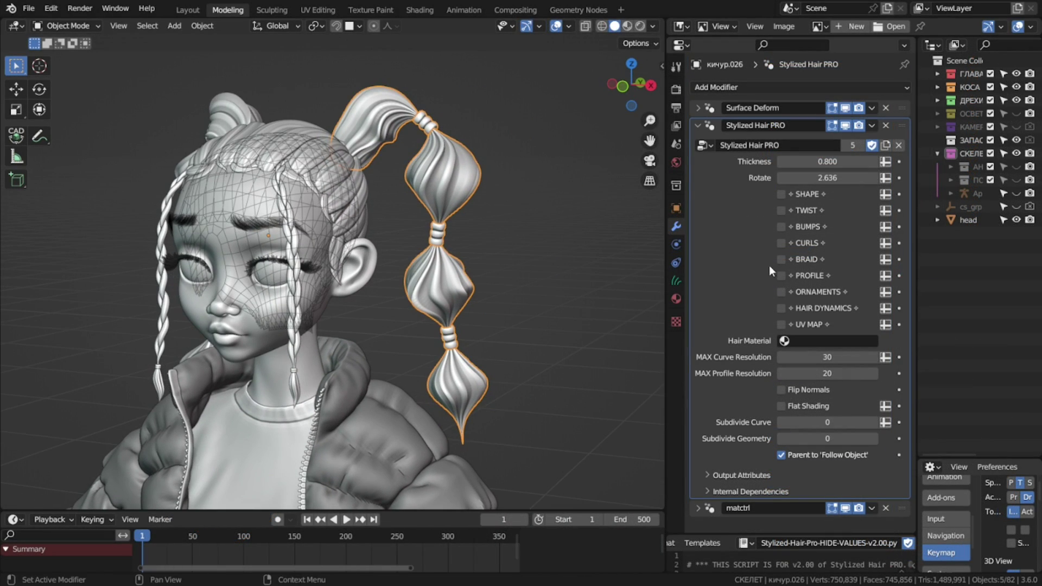
middle_click_drag(886, 542, 794, 547)
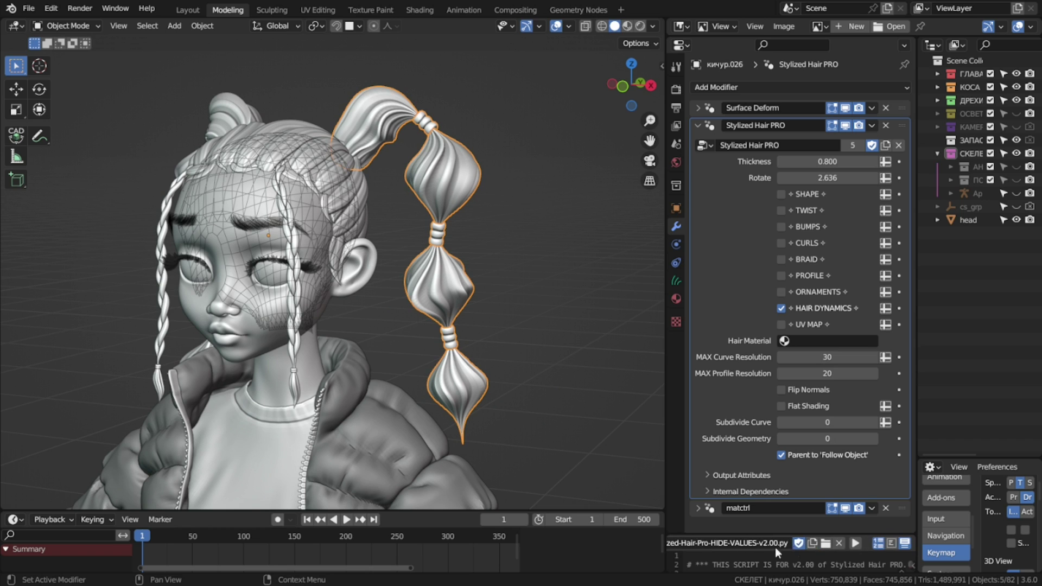
left_click(856, 543)
scroll(790, 324, "down", 4)
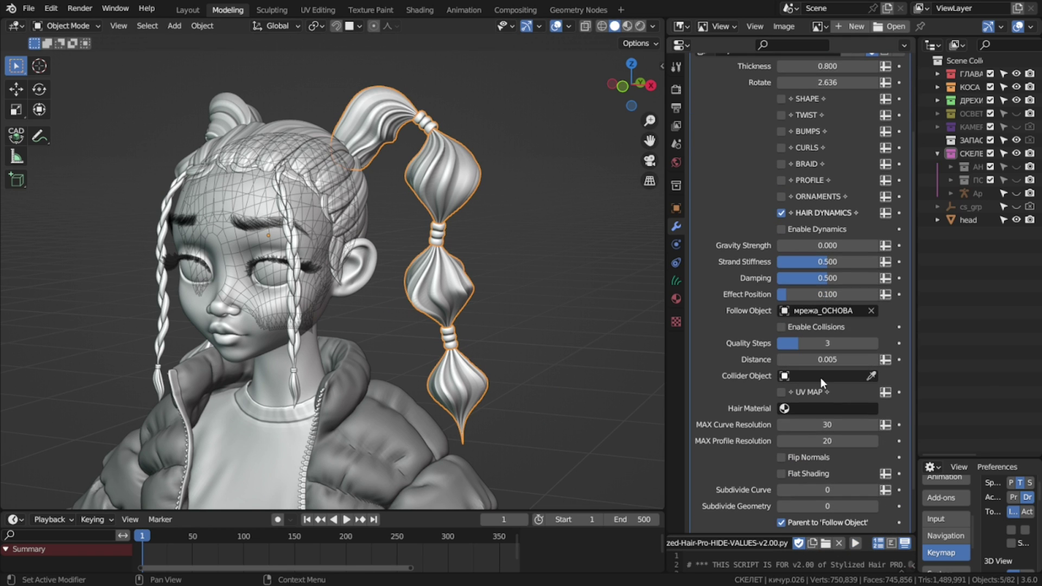
middle_click_drag(490, 359, 522, 369)
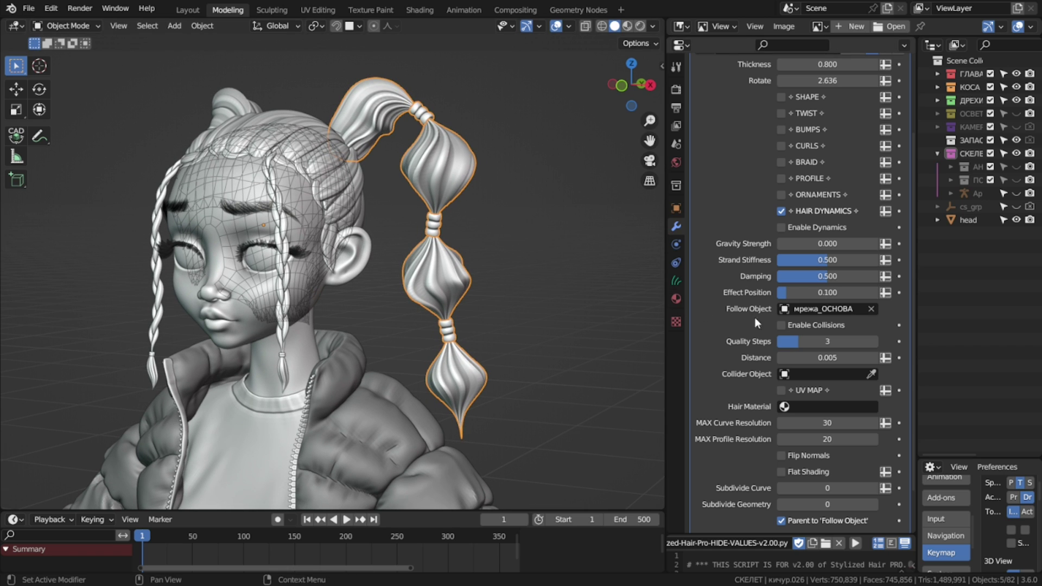
left_click(781, 228)
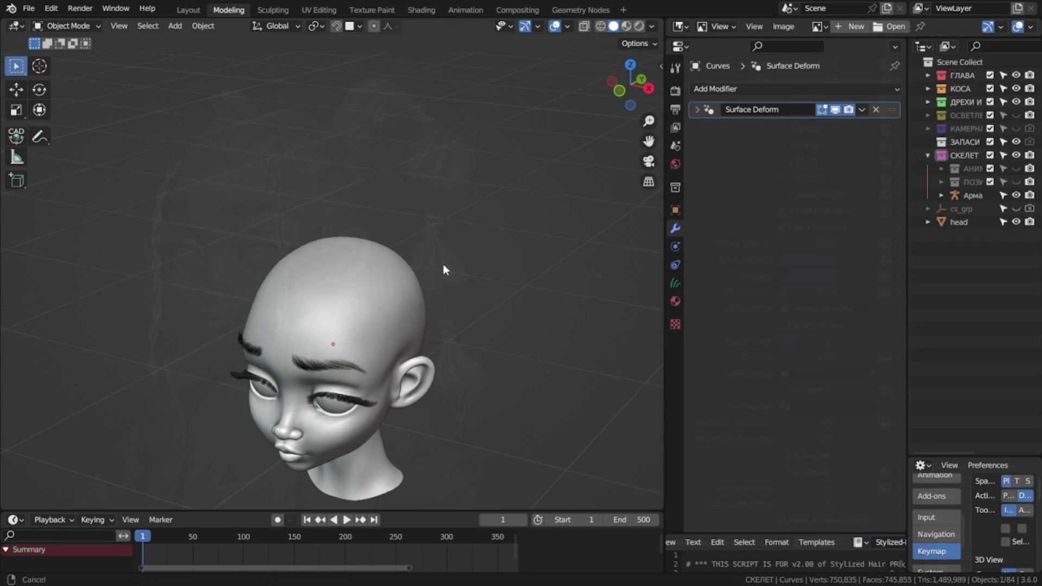
- Add a single hair curve on top of the bare head in Sculpt Mode and expand the head's hierarchy in the outliner
middle_click_drag(443, 264, 435, 303, "shift")
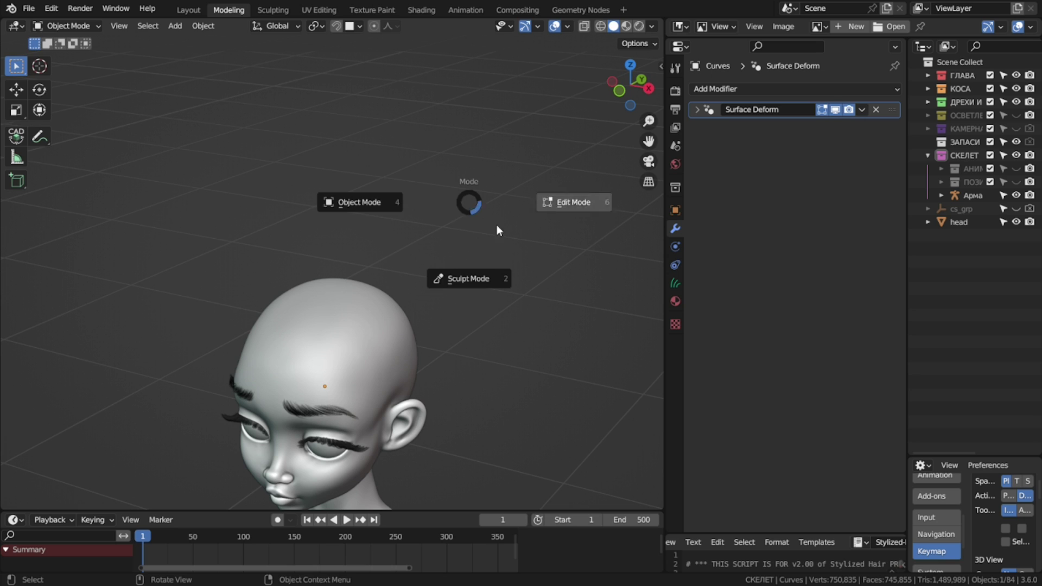
left_click(489, 280)
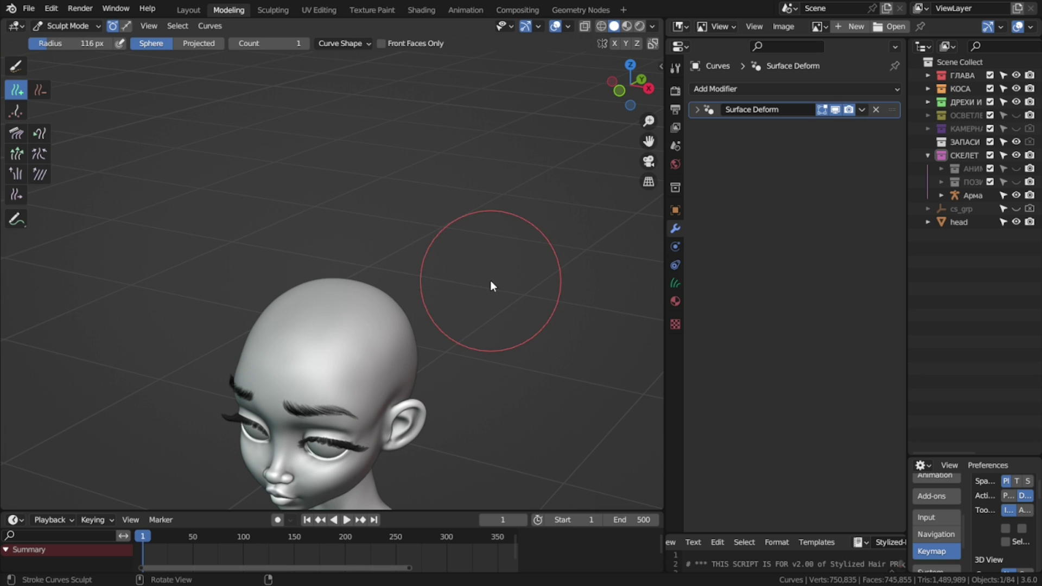
left_click(350, 320)
middle_click_drag(440, 317, 409, 374, "shift")
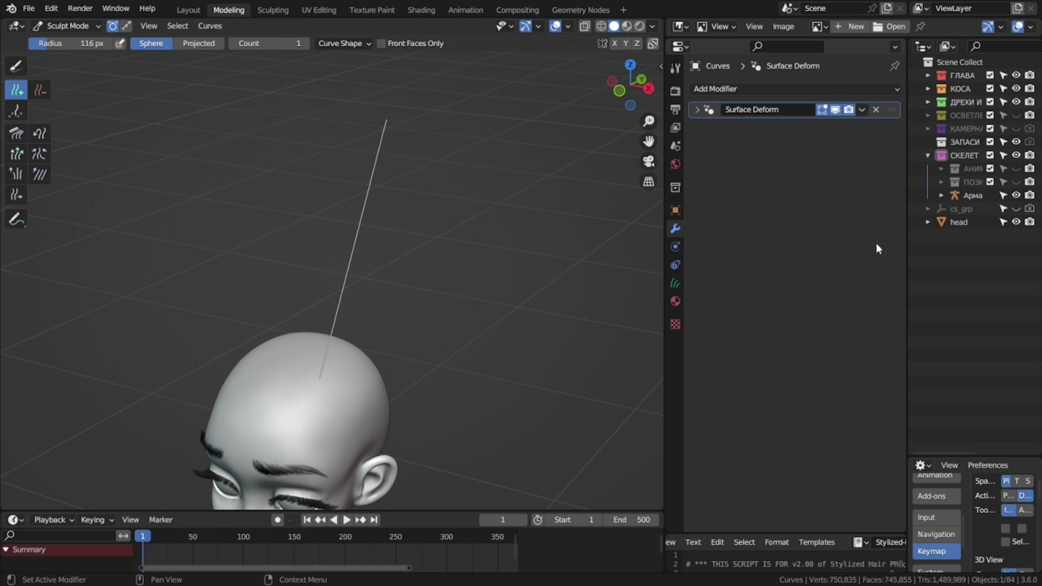
left_click_drag(908, 295, 795, 239)
left_click(814, 222)
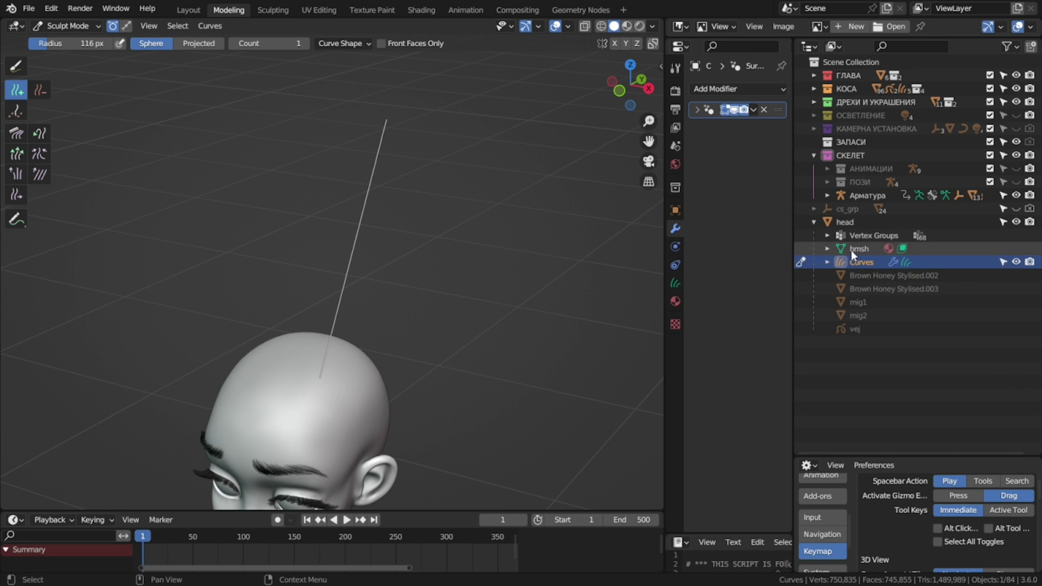
- Return to Object Mode and move the head about 0.009 m upward to test how the parented curve follows
middle_click_drag(429, 329, 469, 252, "shift")
key("ctrl+Tab")
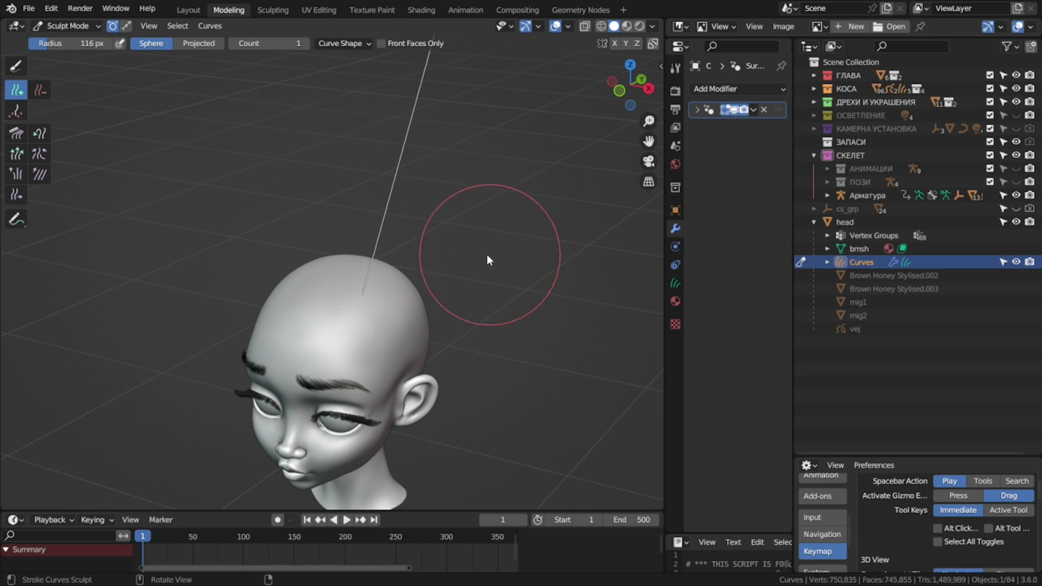
left_click(442, 255)
left_click(403, 293)
key("g")
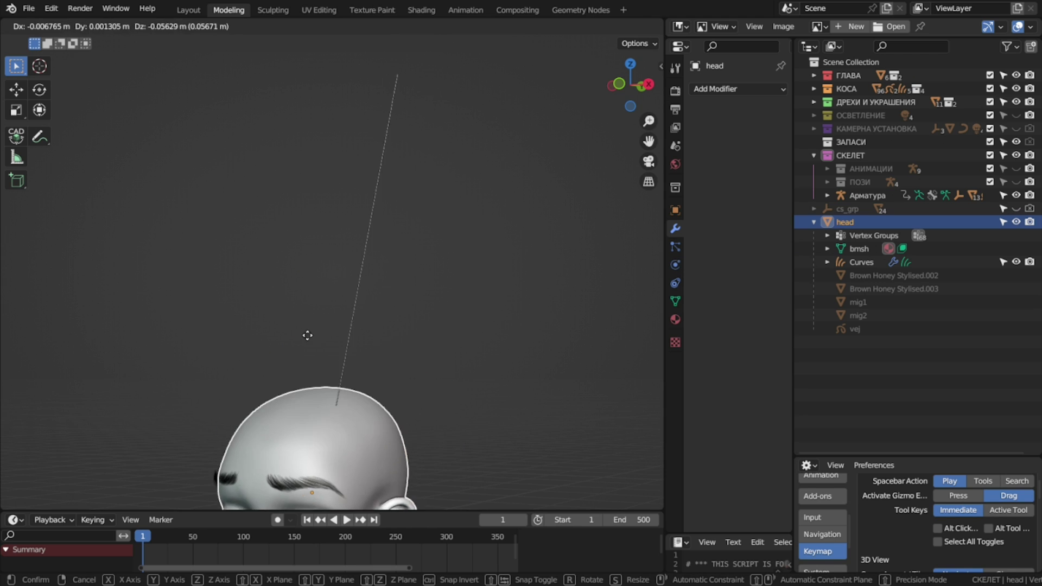
left_click(389, 314)
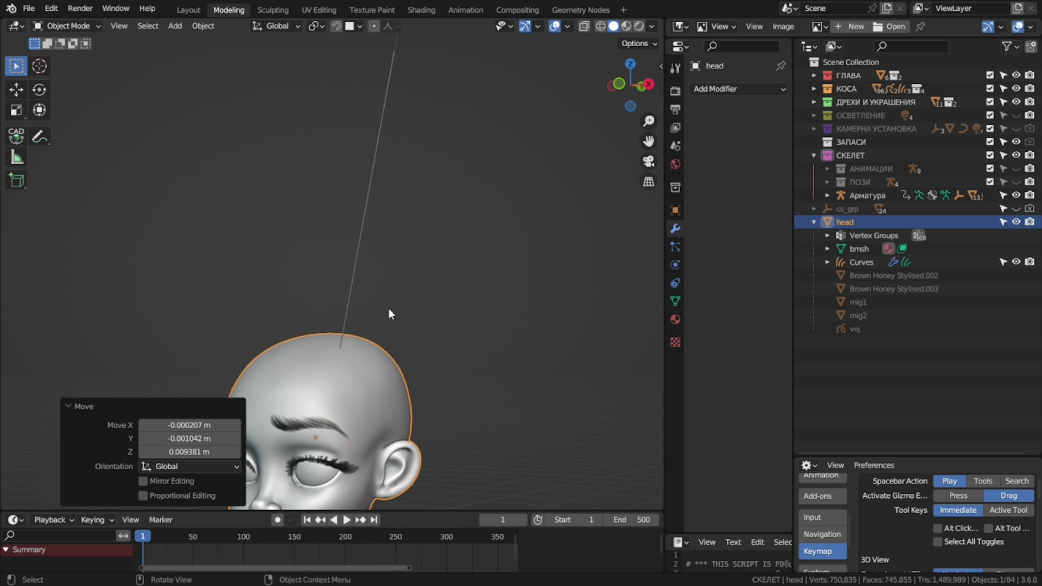
- Clear the parent of the Curves object and start moving the head without it
left_click(358, 244)
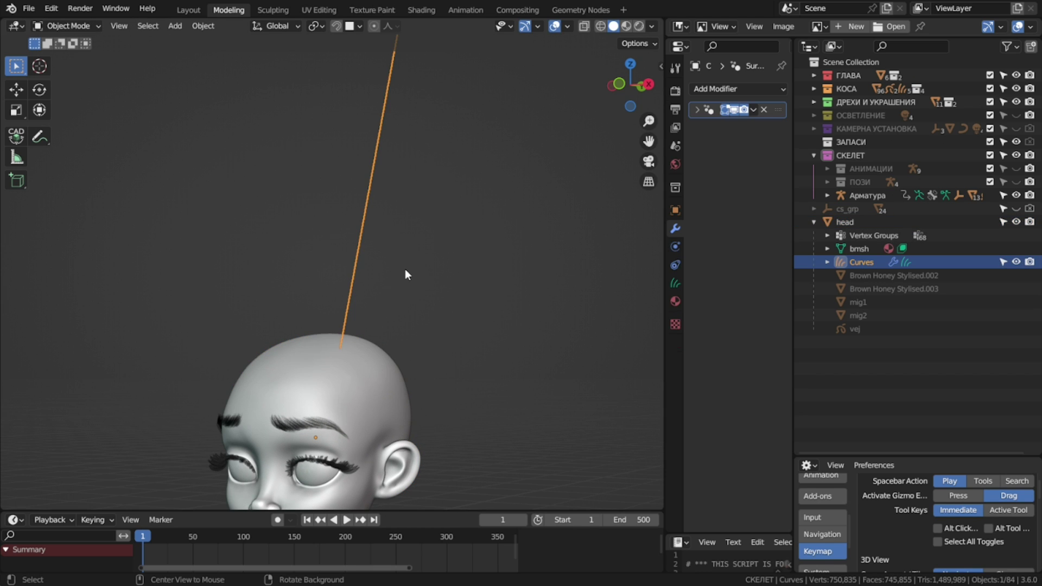
key("alt+p")
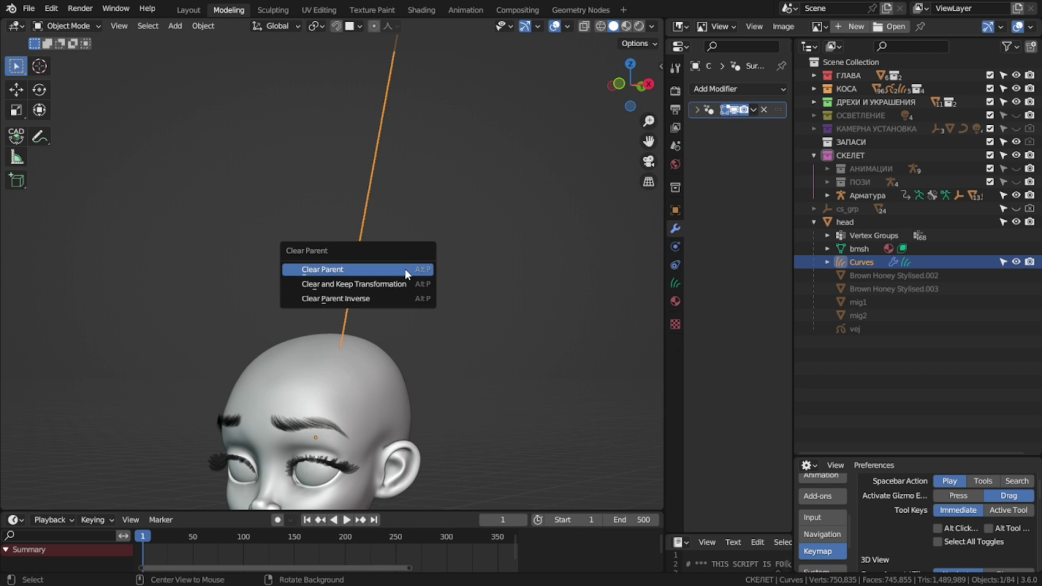
left_click(331, 270)
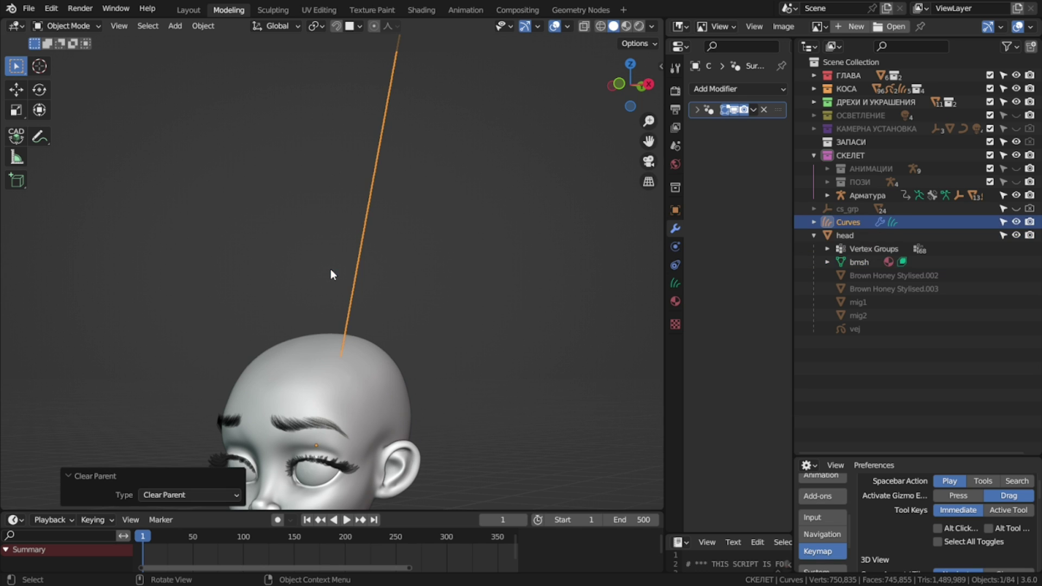
left_click(376, 395)
key("g")
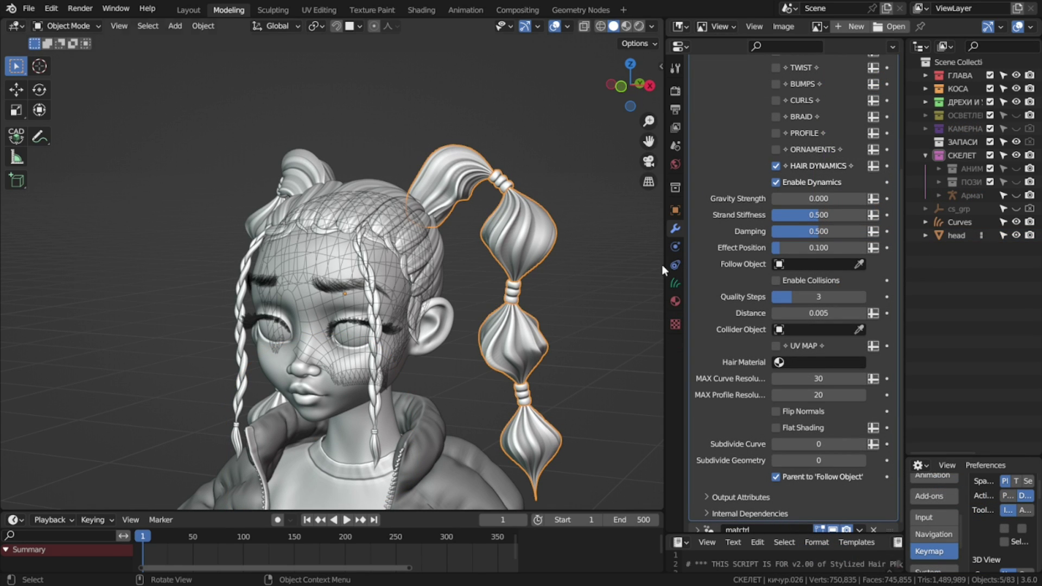
- Set the bubble ponytail's Follow Object in Hair Dynamics to мрежа_ОСНОВА
left_click(794, 265)
type("мре")
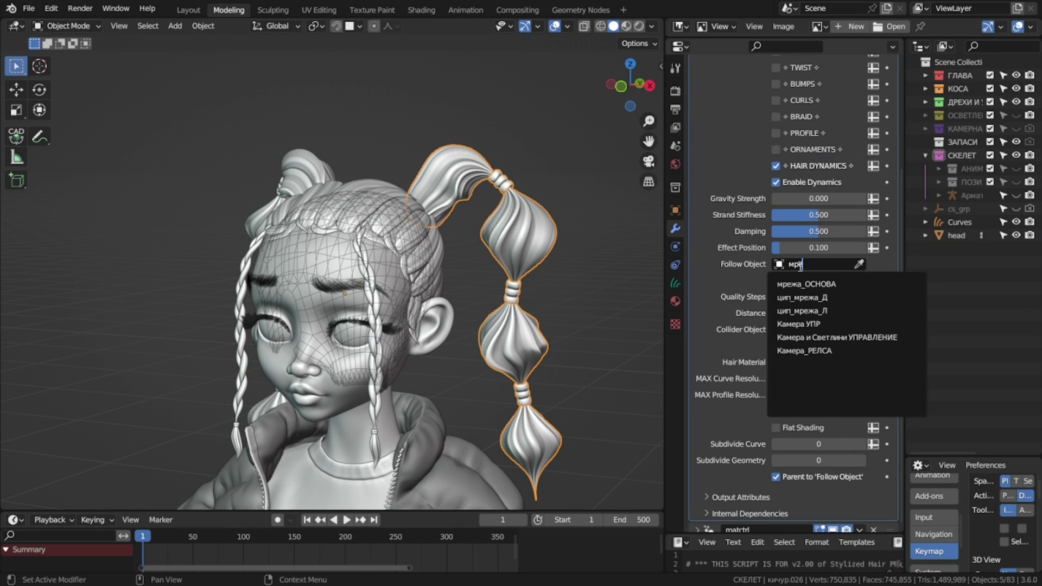
left_click(806, 283)
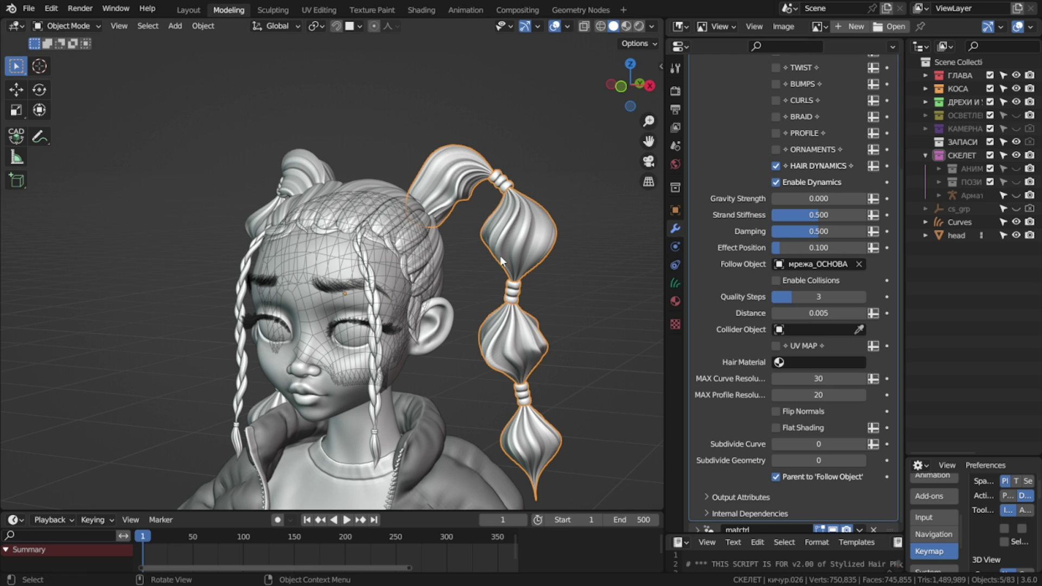
- Select the мрежа_ОСНОВА mesh through X-ray and try moving it to test that the hair follows, then cancel the move
left_click(349, 259)
key("alt+z")
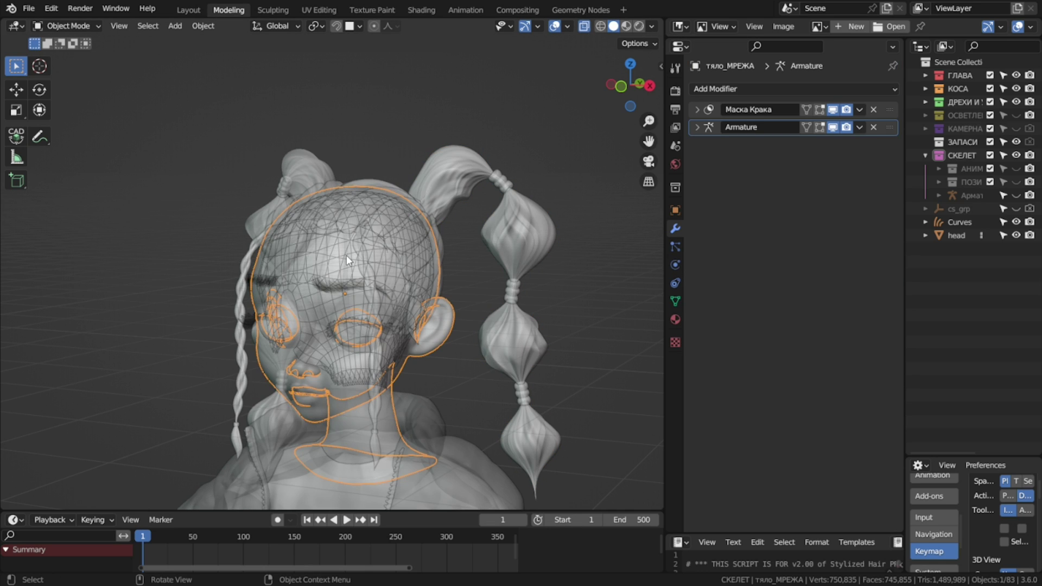
left_click(346, 255)
key("alt+z")
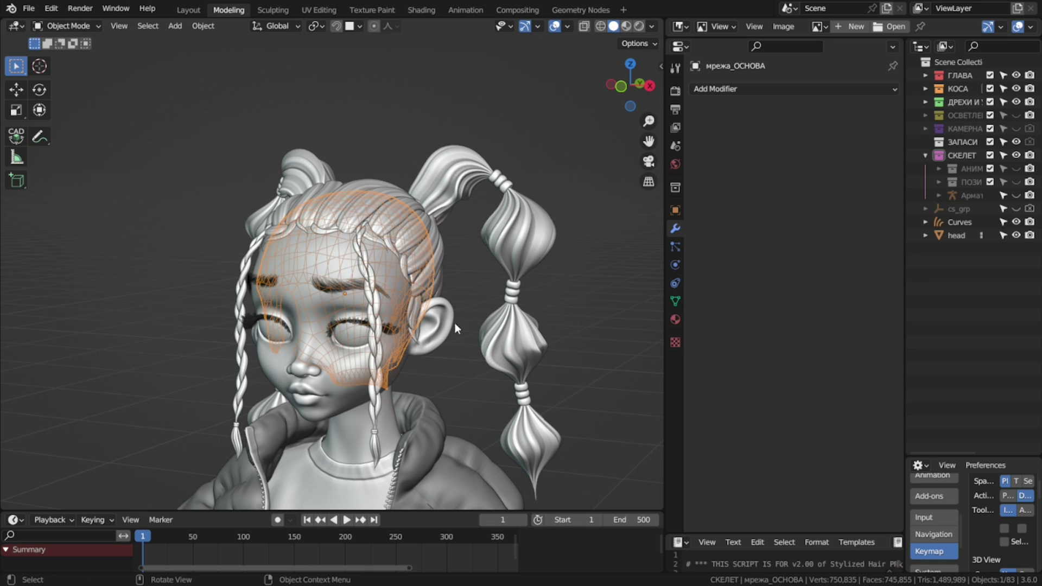
key("g")
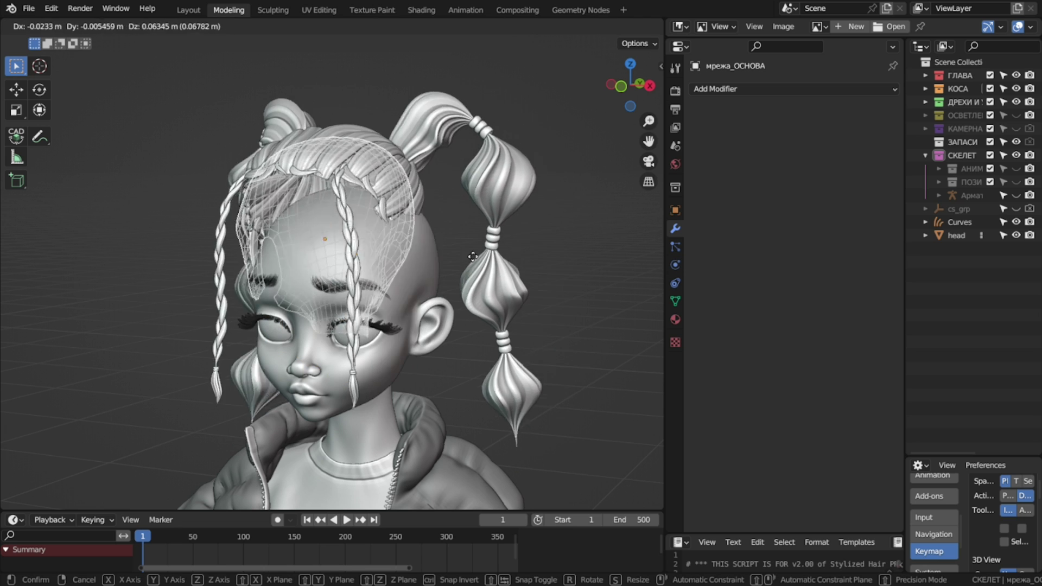
right_click(485, 300)
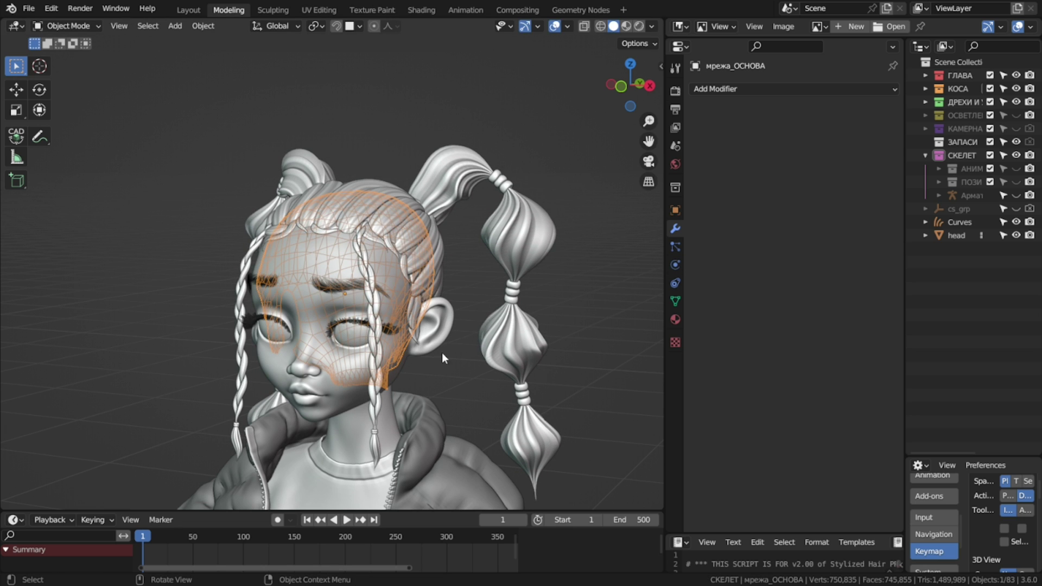
- Play the animation and move the мрежа_ОСНОВА mesh around to test the ponytail's dynamics
left_click(347, 521)
key("g")
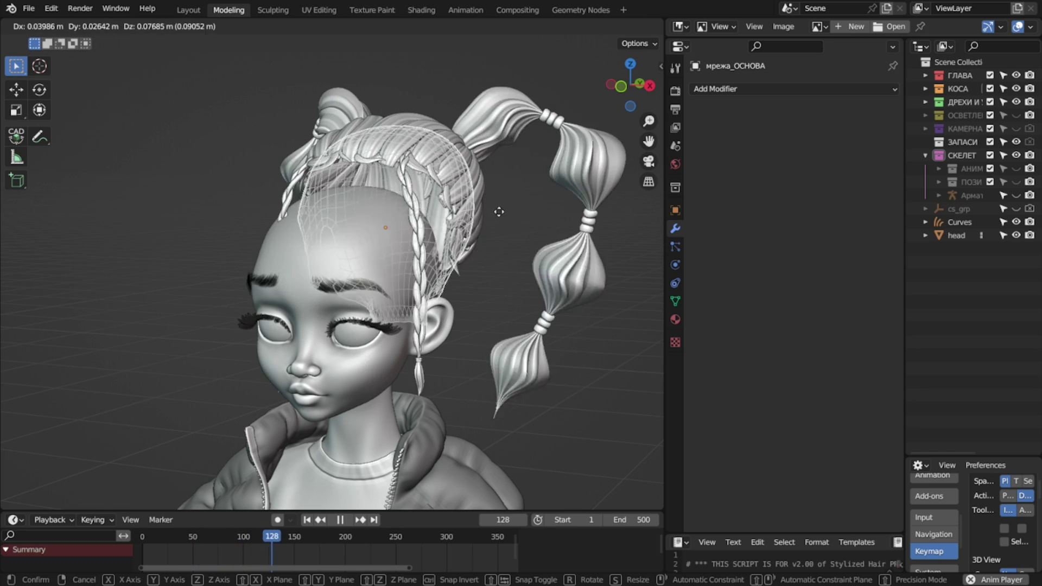
left_click(488, 207)
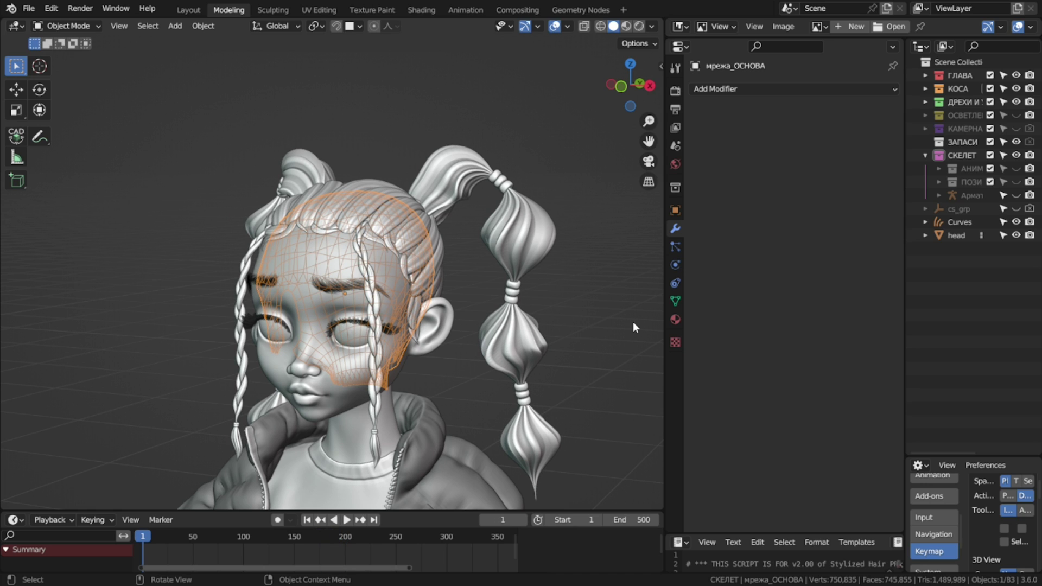
- Unhide the Арматура rig in the СКЕЛЕТ collection and make it the active object
left_click(1013, 196)
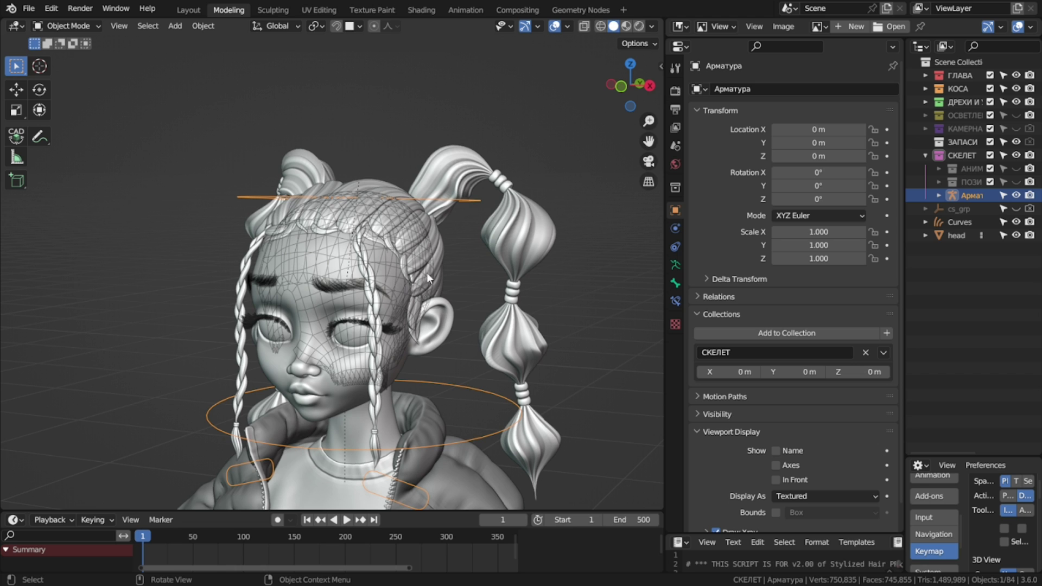
- Put the Арматура rig in Pose Mode and rotate the head control to test how the ponytail reacts during playback
key("ctrl+Tab")
left_click(399, 272)
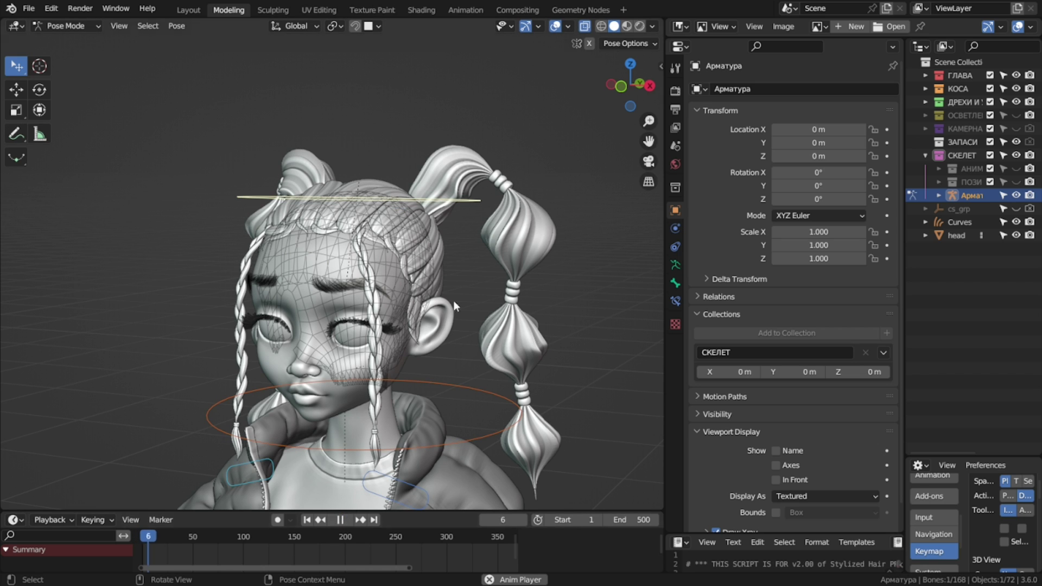
key("r")
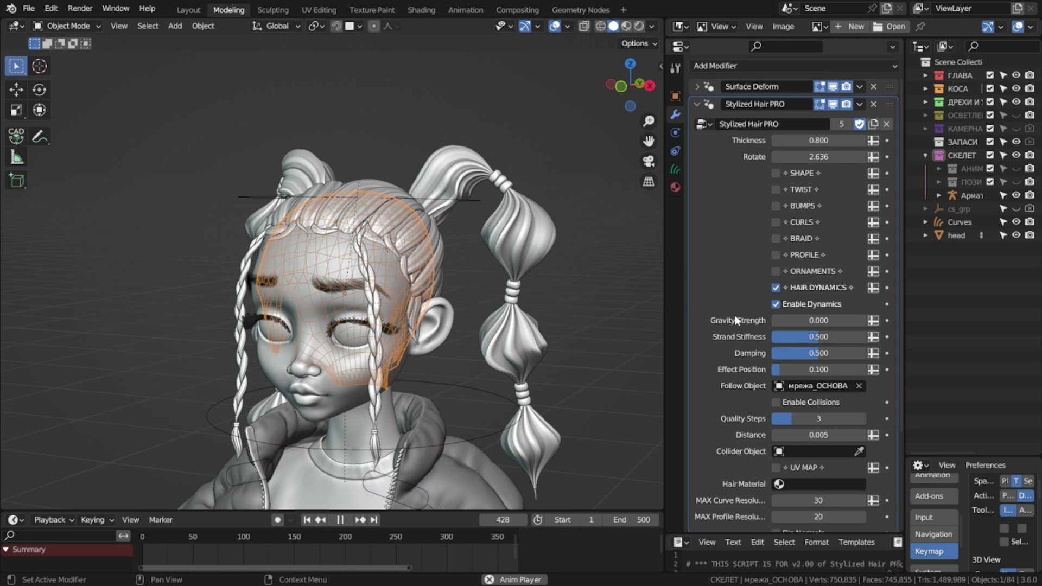
- Try a Gravity Strength of 0.911 by moving and rotating the мрежа_ОСНОВА mesh during playback, and undo the transforms
scroll(771, 304, "down", 4)
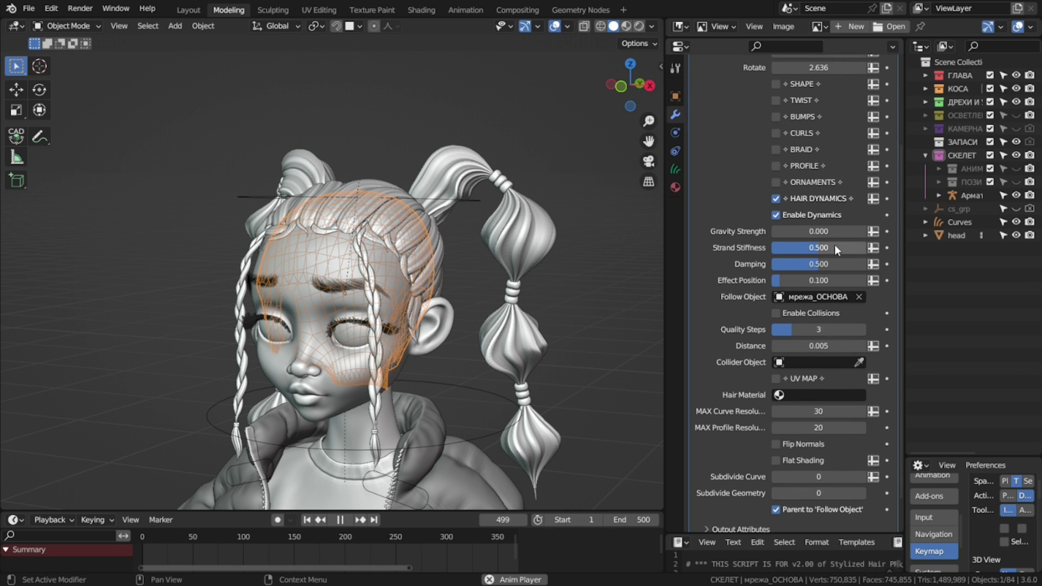
mouse_move(811, 235)
left_mouse_down()
mouse_move(860, 235)
mouse_move(809, 234)
left_mouse_up()
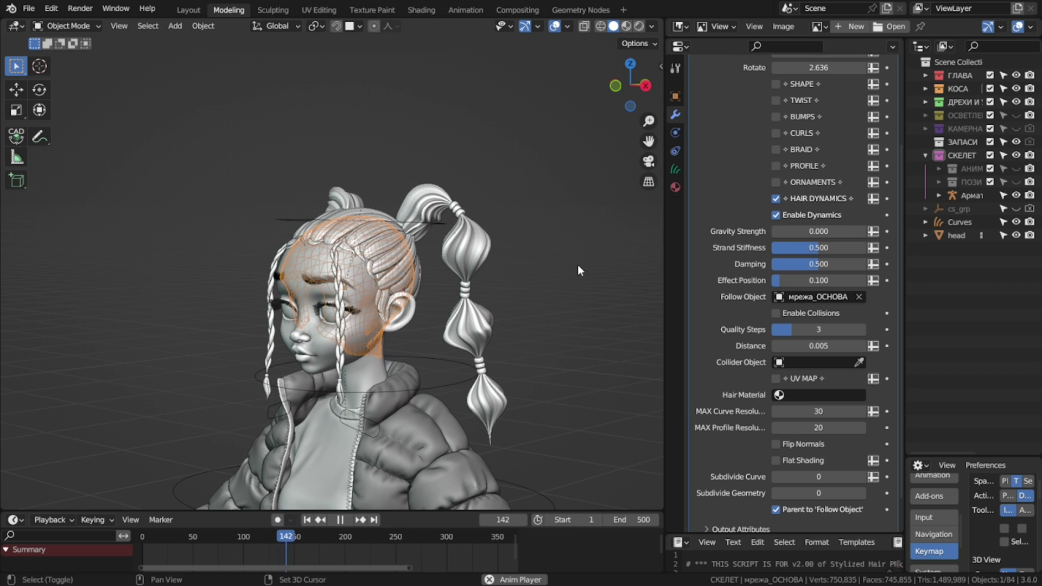
left_click_drag(811, 232, 858, 232)
key("g")
left_click(601, 111)
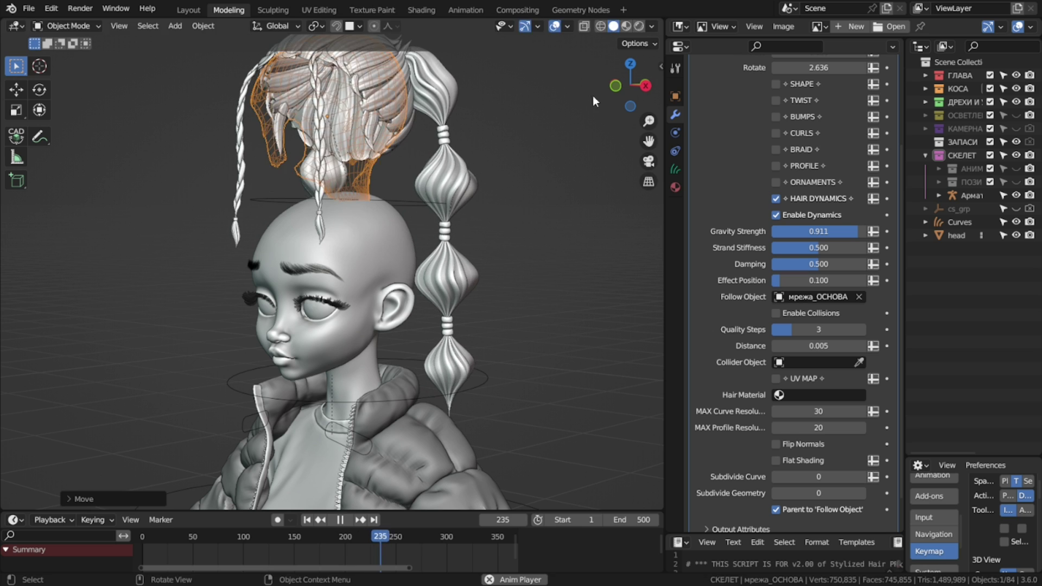
key("r")
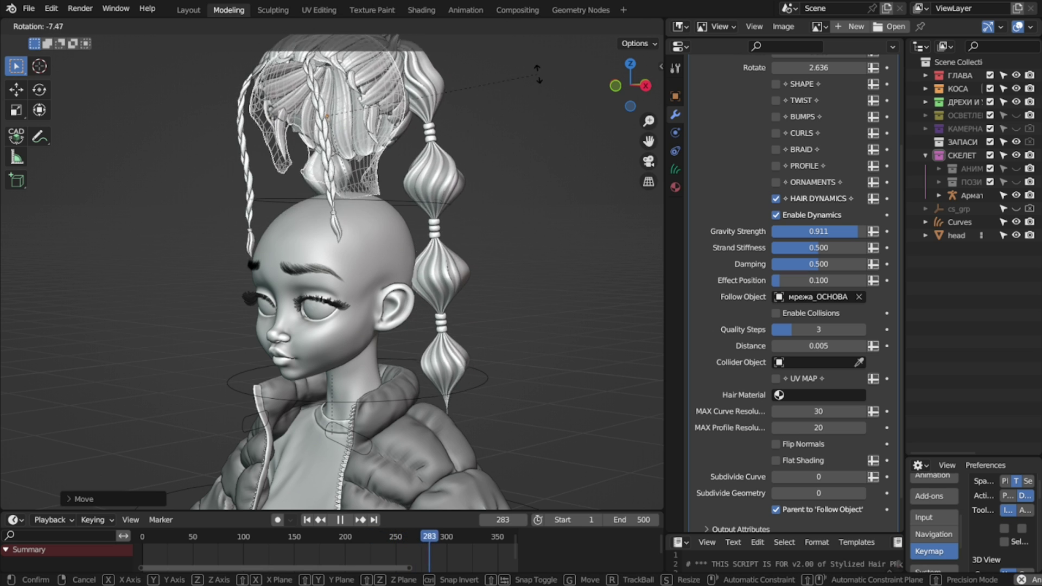
left_click(548, 86)
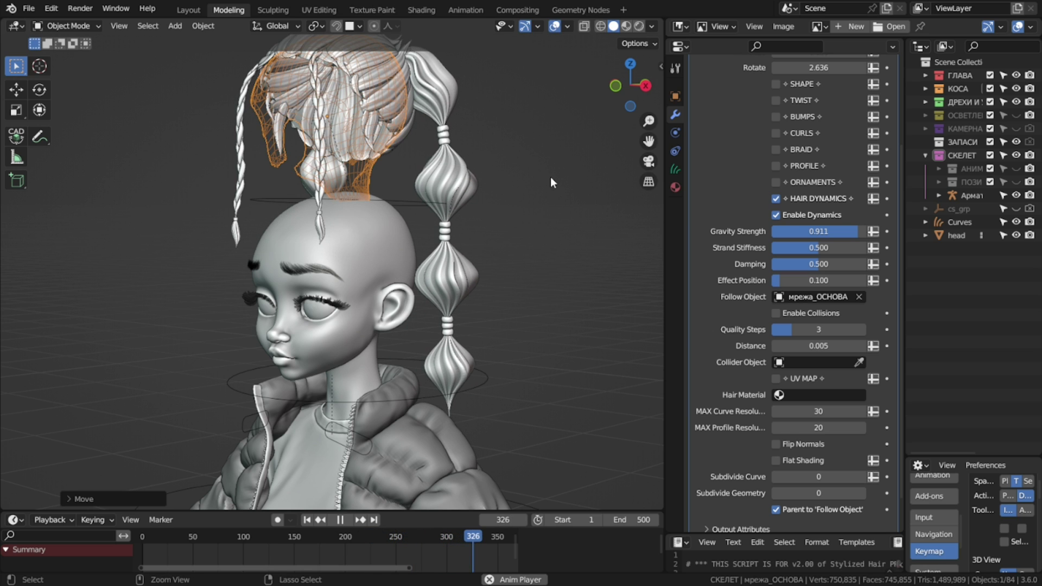
key("ctrl+z")
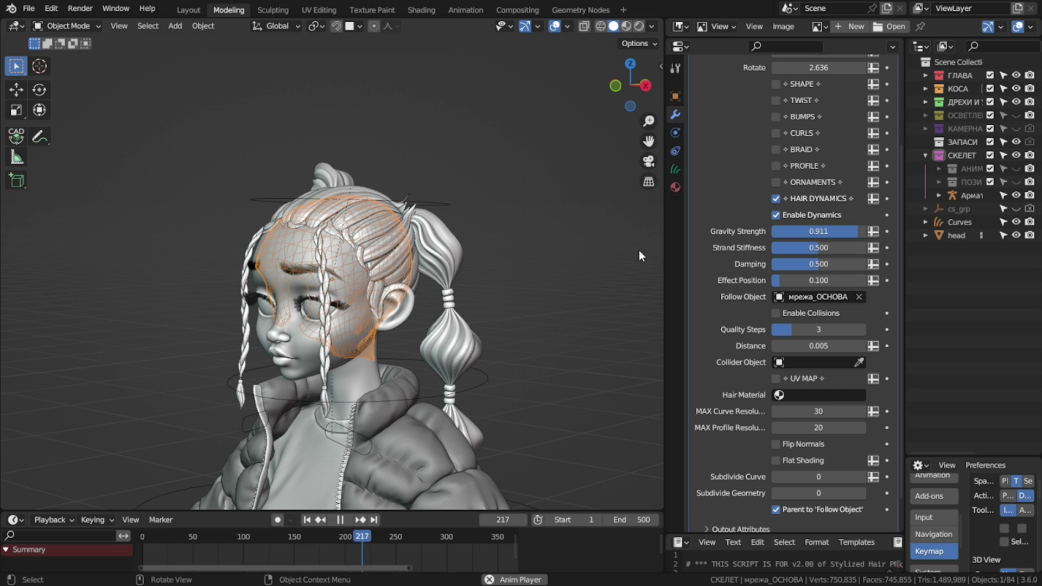
- Test Strand Stiffness at 0.835 and 0.051 by moving the мрежа_ОСНОВА mesh during playback, cancelling each move
left_click_drag(833, 242, 804, 253)
key("g")
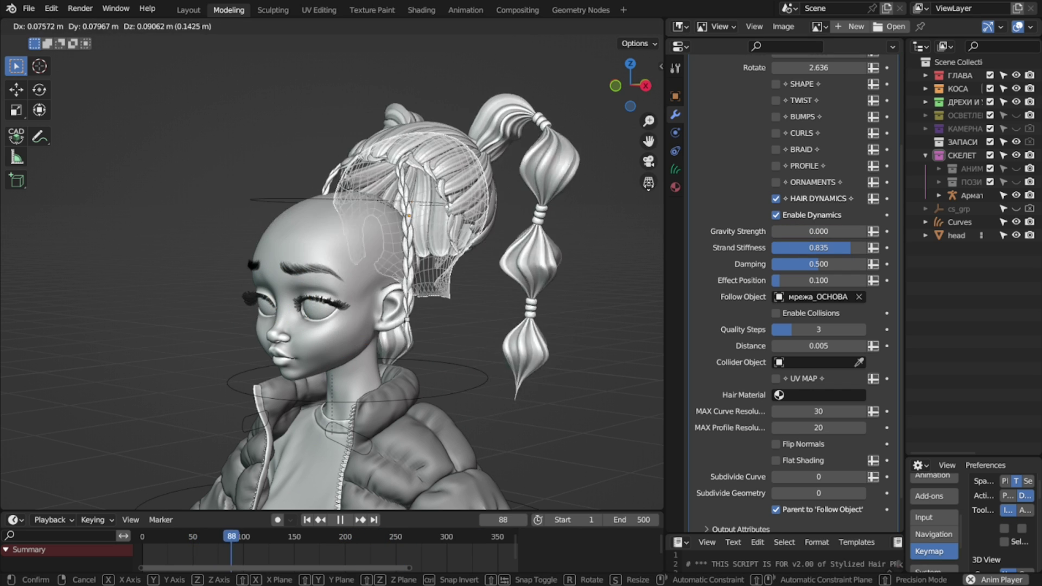
right_click(596, 193)
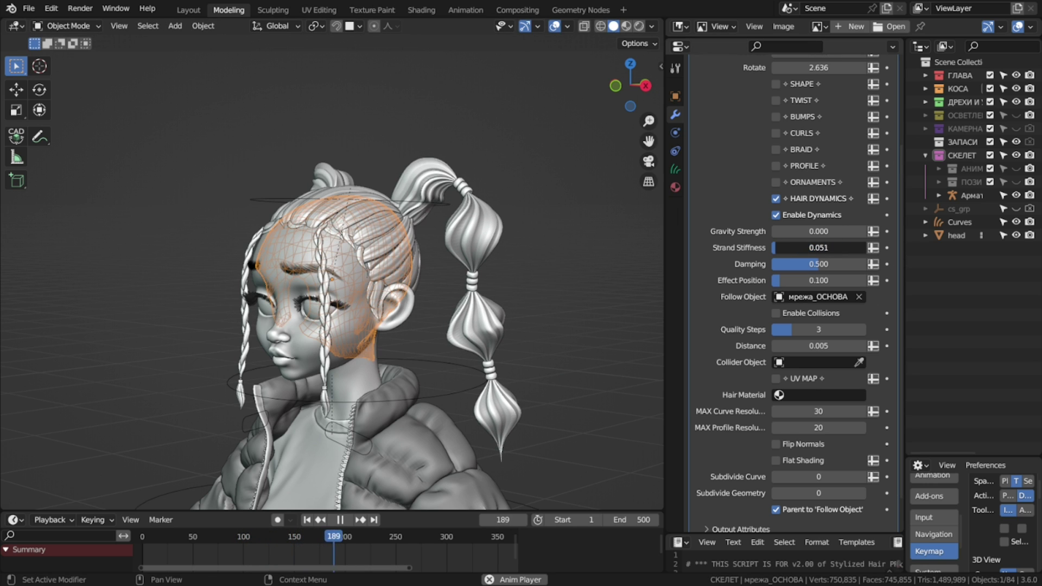
key("g")
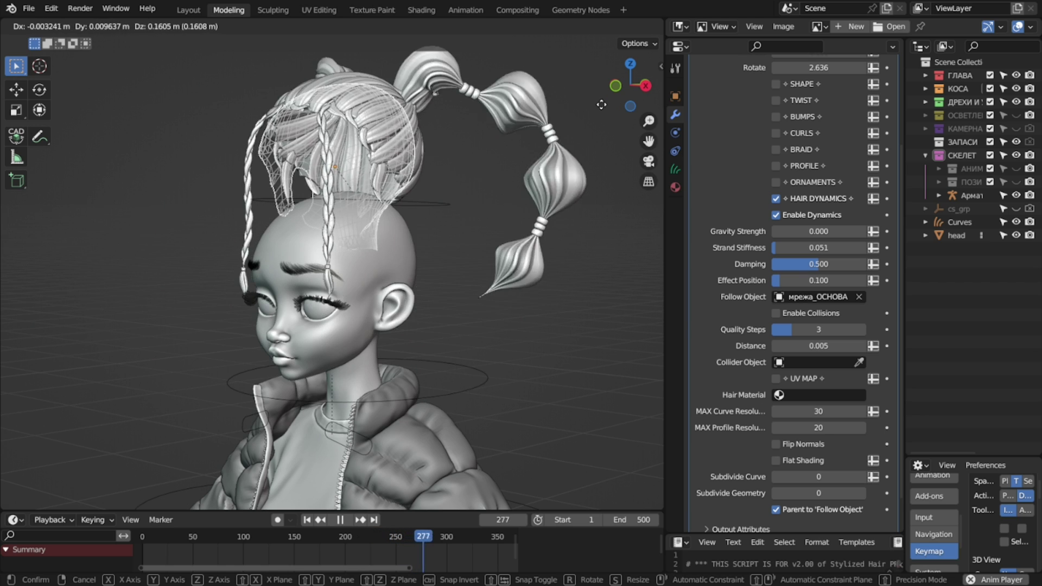
key("Escape")
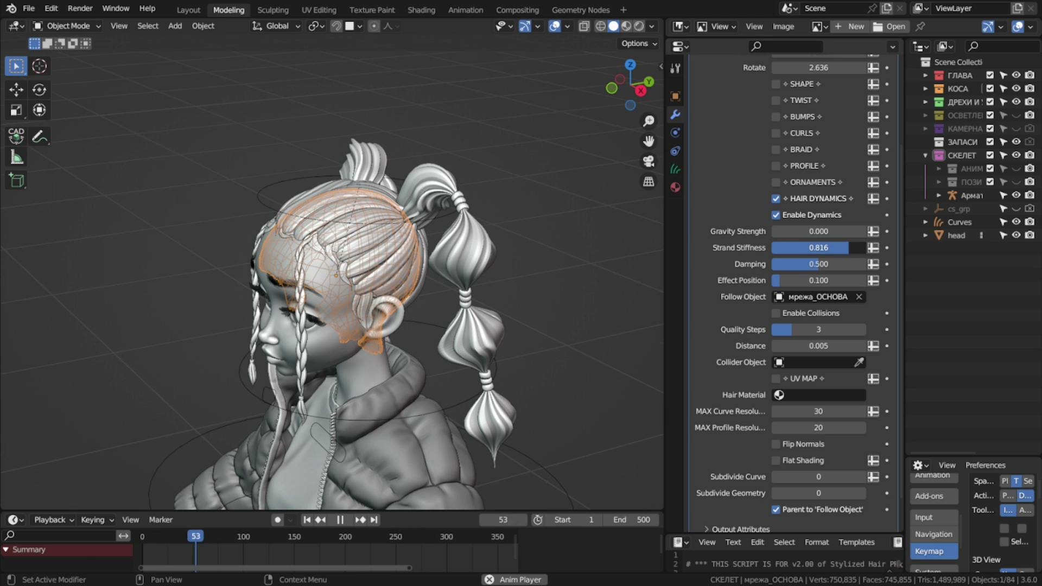
- Test Strand Stiffness at 0.816 with a cancelled move of мрежа_ОСНОВА, and lower the stiffness to 0.158
key("g")
key("Escape")
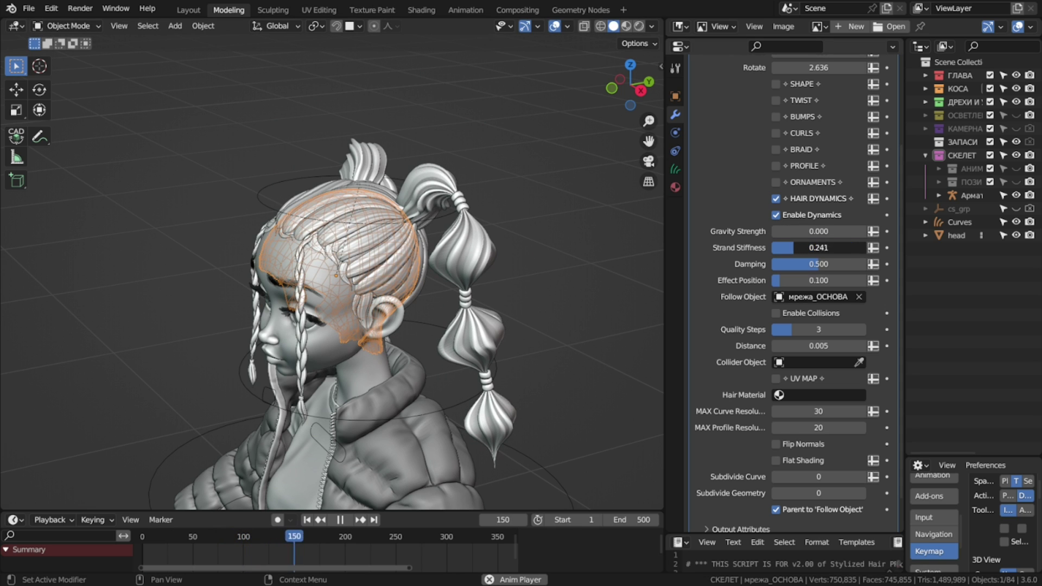
left_click_drag(819, 248, 809, 247)
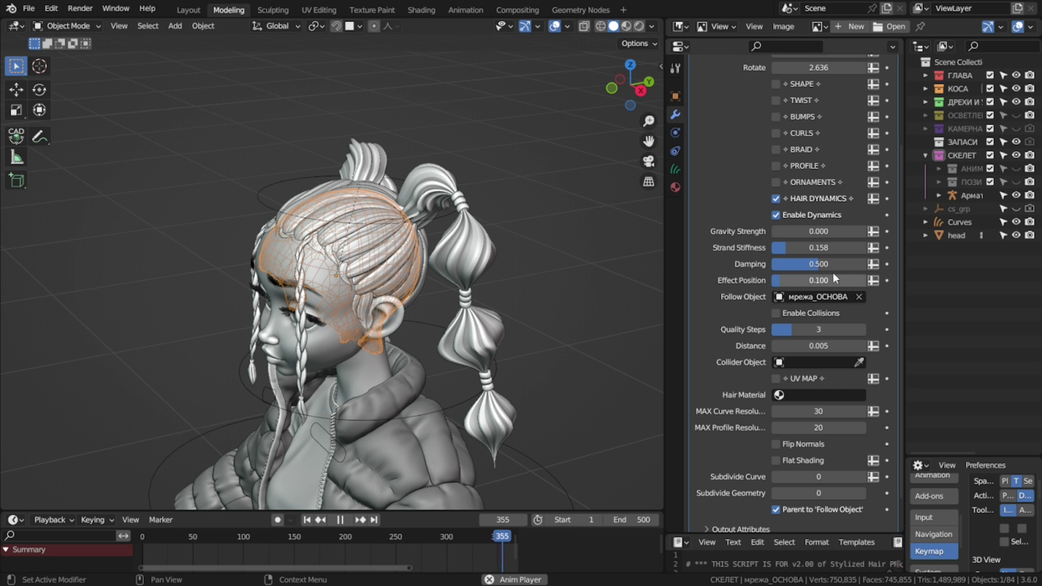
- Set Damping to 0.095, move the мрежа_ОСНОВА mesh to test the ponytail's swing, and undo the move
left_click_drag(827, 265, 781, 265)
key("g")
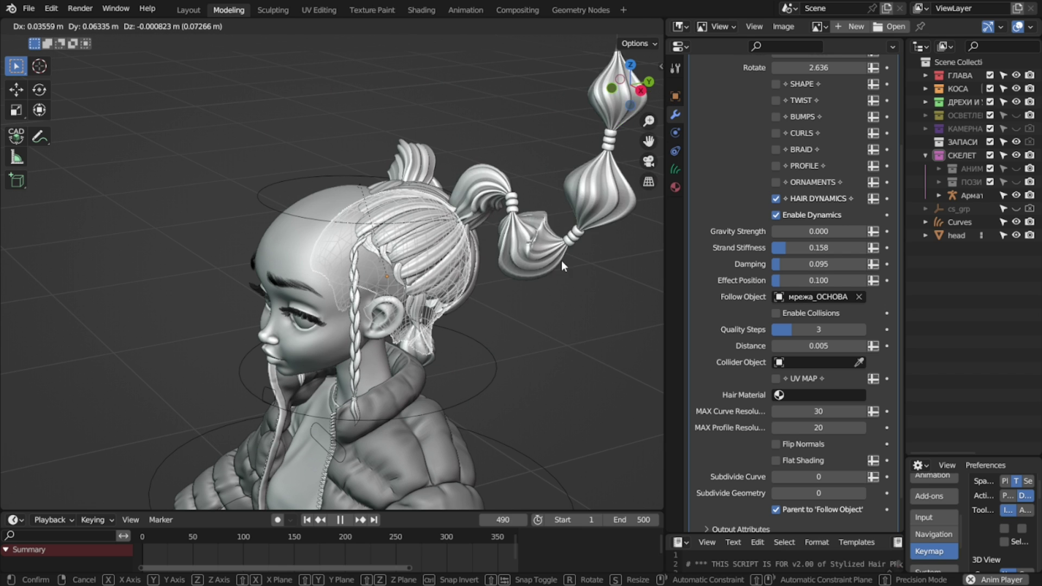
left_click(562, 261)
key("ctrl+z")
key("ctrl+z")
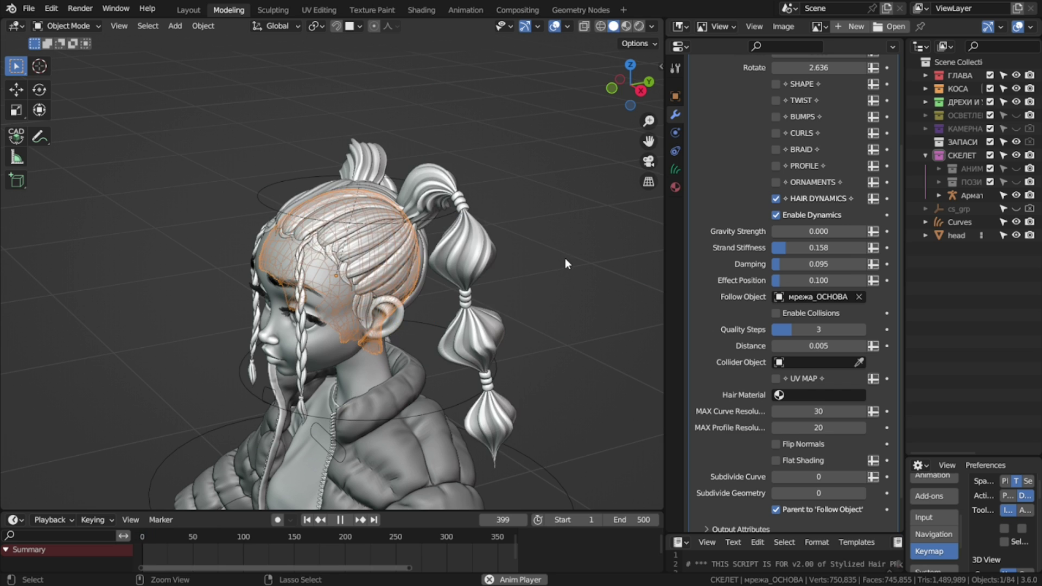
- Test Damping at 0.873 with a cancelled move of мрежа_ОСНОВА, and return Strand Stiffness and Damping to 0.500
scroll(498, 272, "down", 3)
middle_click_drag(498, 272, 427, 317, "shift")
key("g")
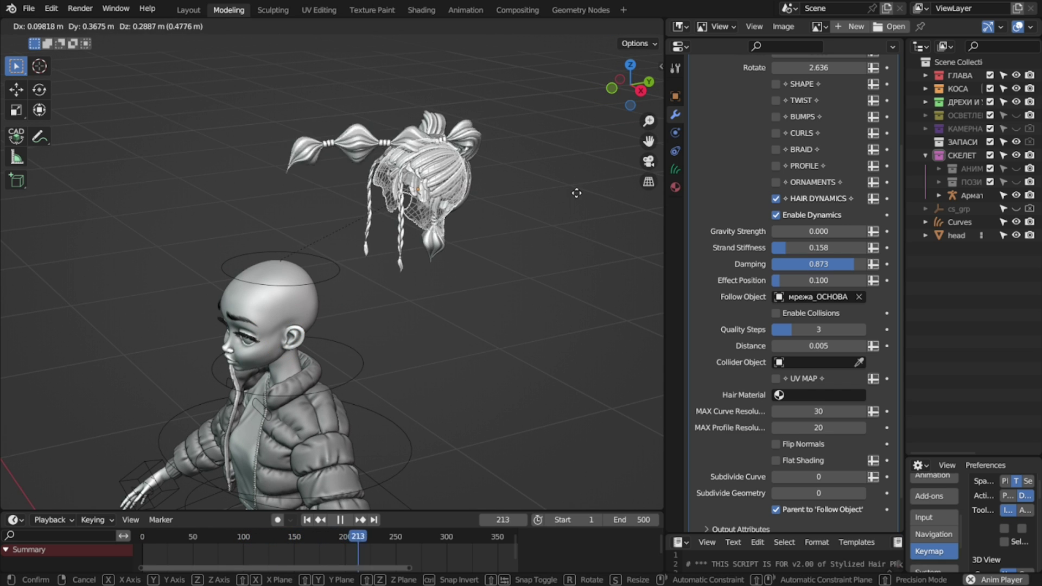
right_click(417, 172)
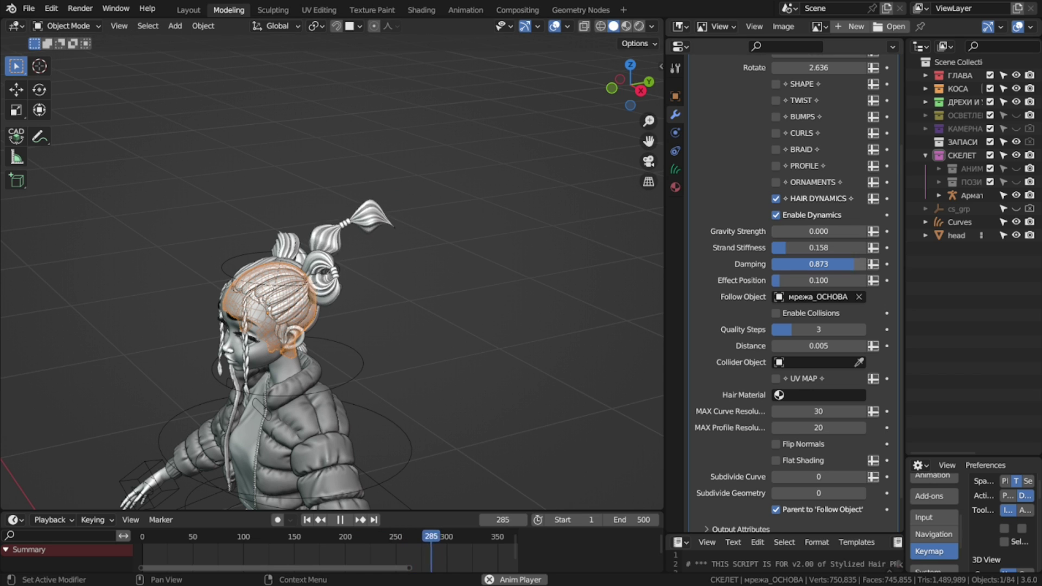
left_click_drag(830, 264, 811, 248)
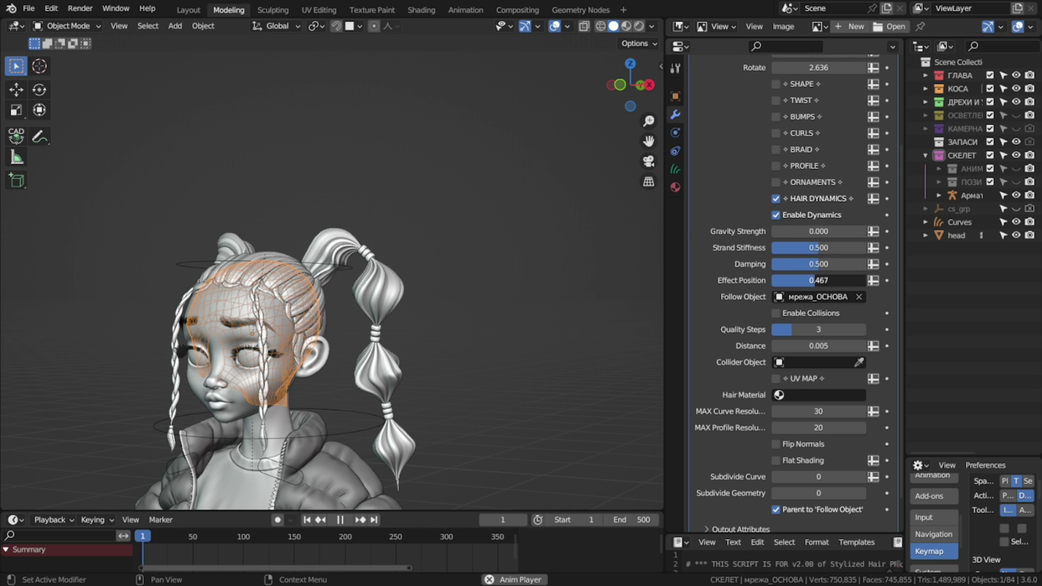
- Test Effect Position at 0.537, 0.803 and 0.499 by moving the мрежа_ОСНОВА mesh during playback, cancelling each move
key("g")
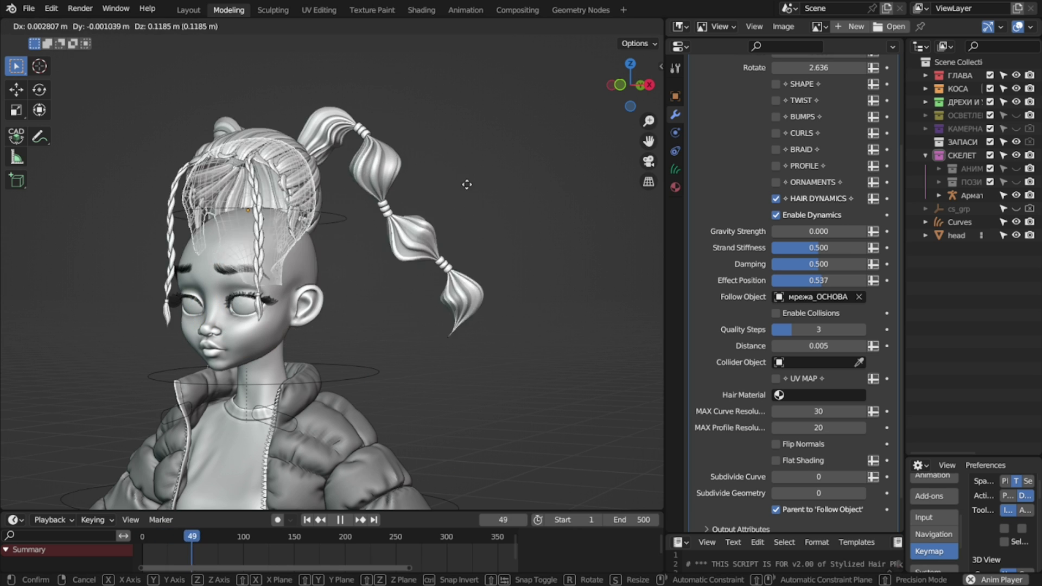
right_click(516, 189)
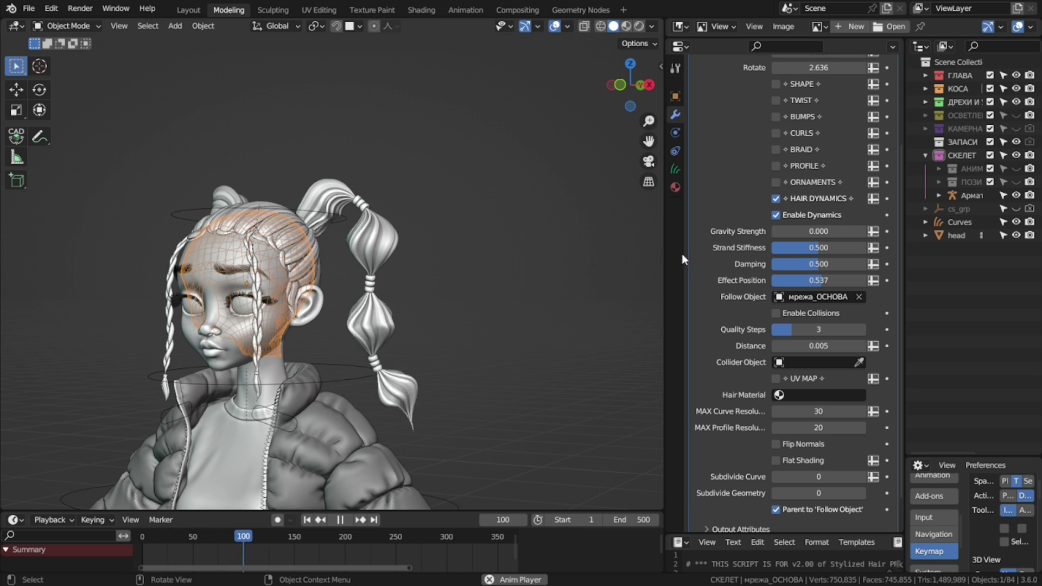
key("g")
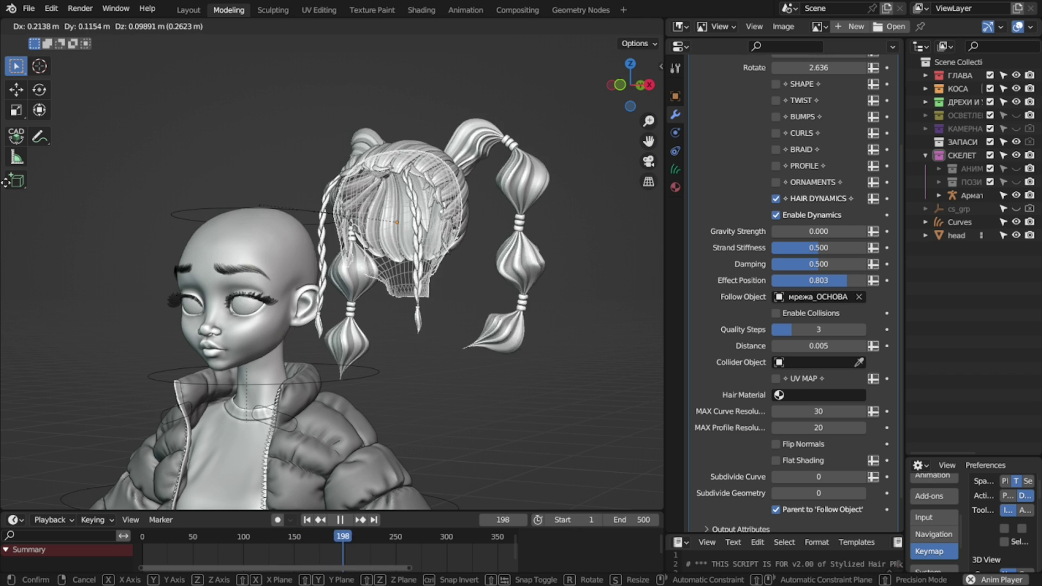
key("Escape")
scroll(401, 189, "up", 3)
middle_click_drag(371, 194, 398, 223, "shift")
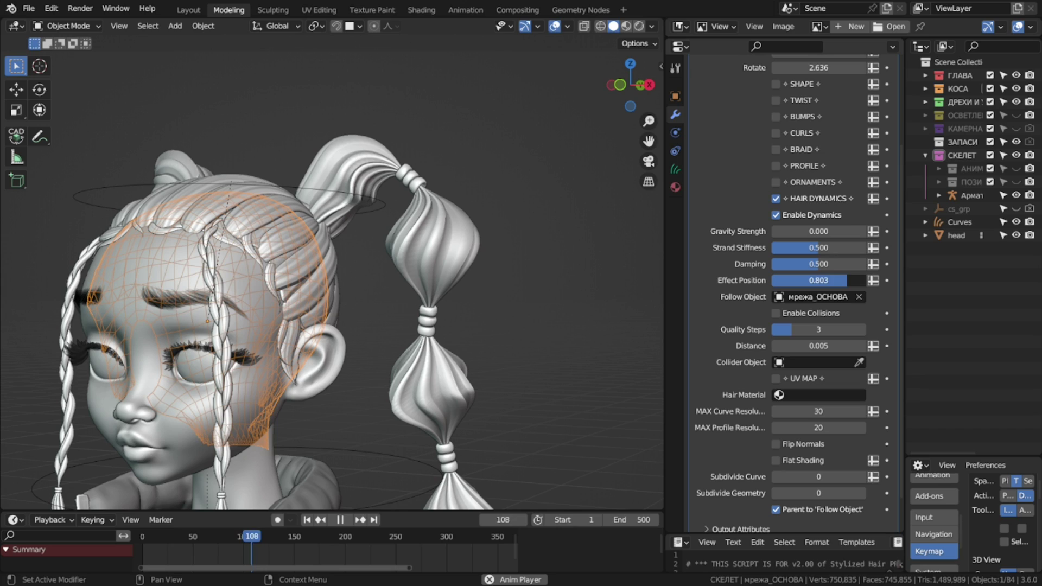
key("g")
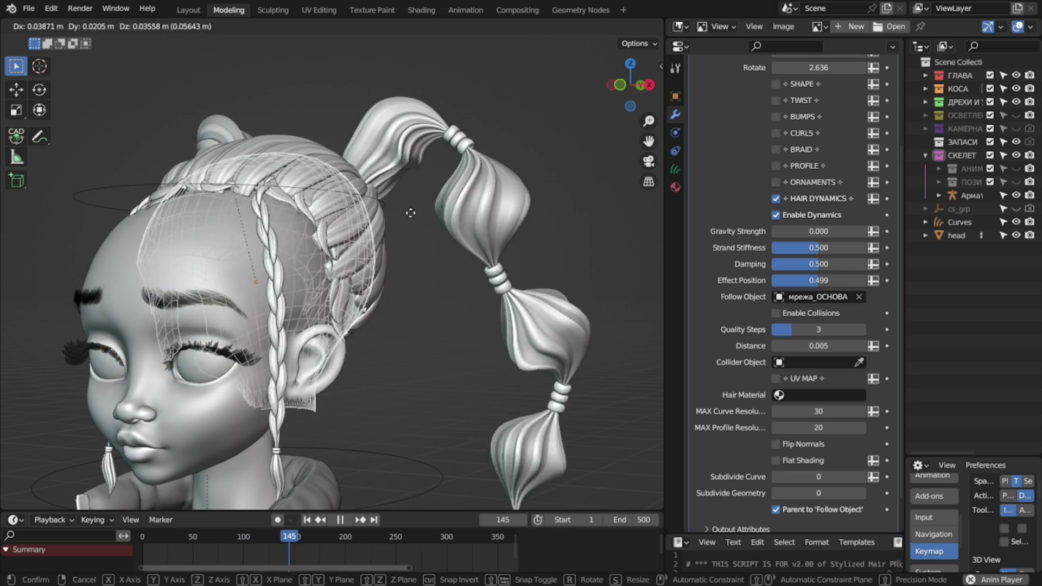
key("Escape")
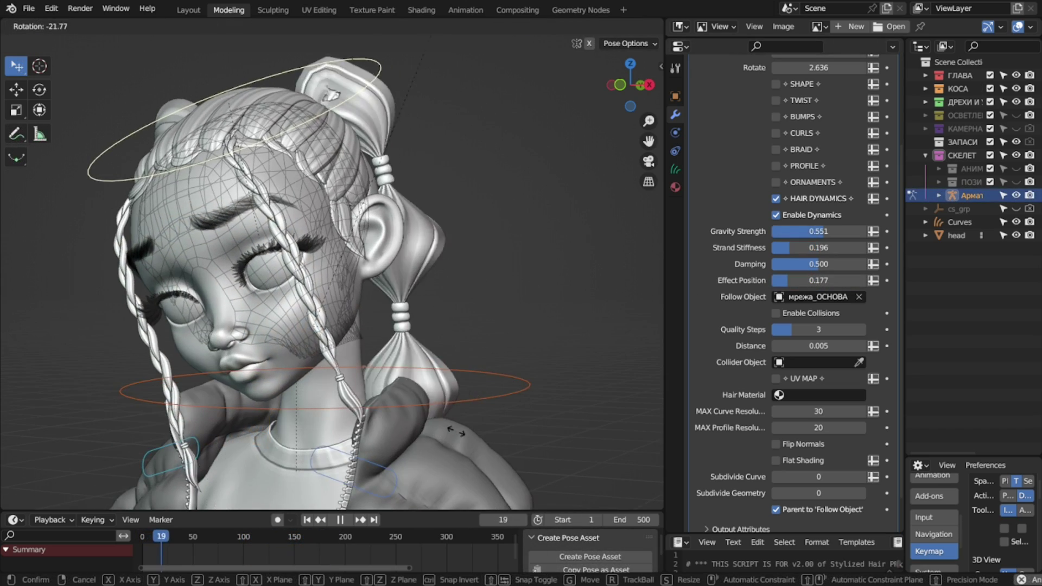
- Examine from behind how the ponytails meet the jacket in the rotated head pose, and return the rig to Object Mode
middle_click_drag(467, 313, 423, 308)
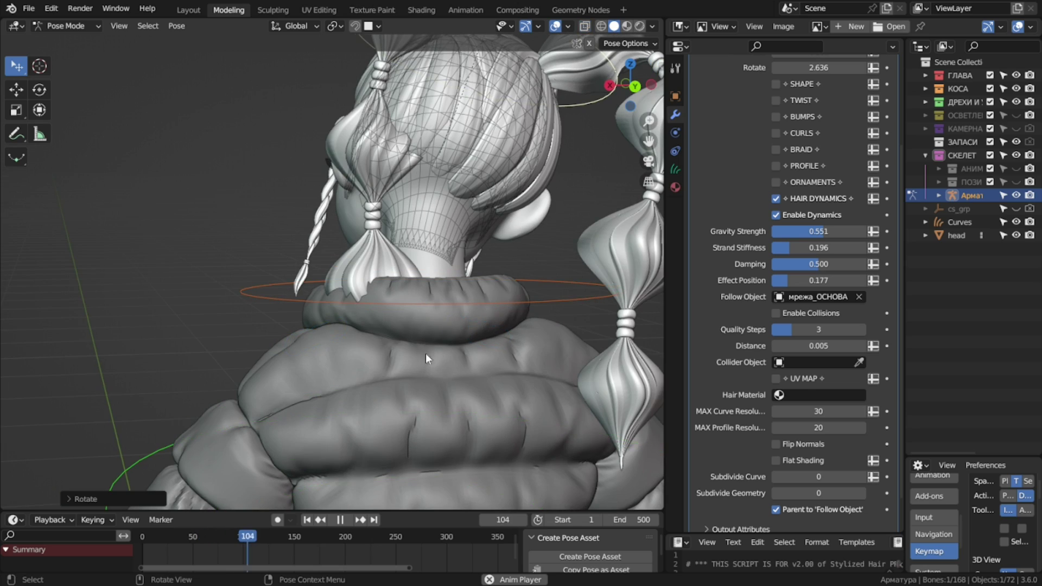
key("ctrl+Tab")
left_click(268, 326)
key("alt+z")
middle_click_drag(263, 344, 383, 244)
key("ctrl+Tab")
left_click(518, 324)
middle_click_drag(477, 100, 308, 258)
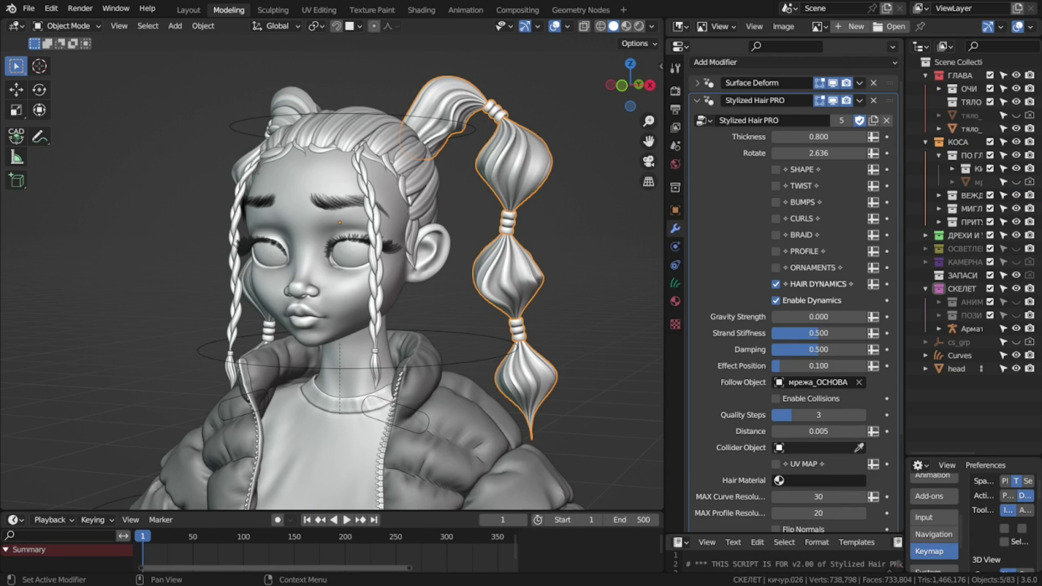
- Select the тяло_МРЕЖА body mesh and turn on its wireframe display to examine the face's mesh density
scroll(826, 270, "down", 5)
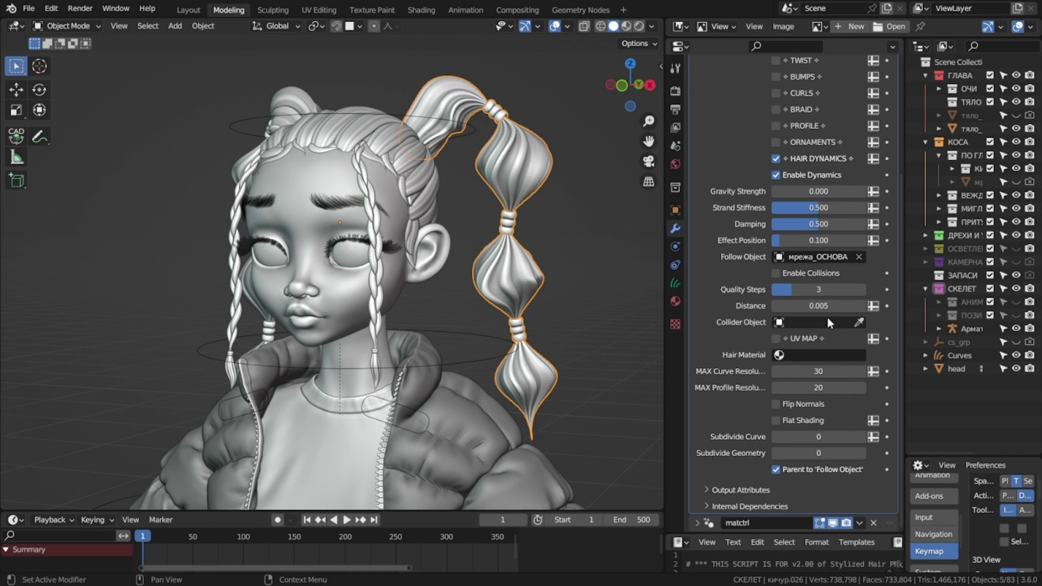
left_click(318, 181)
scroll(377, 235, "up", 2)
key("q")
left_click(344, 212)
scroll(411, 272, "up", 4)
middle_click_drag(442, 235, 396, 194)
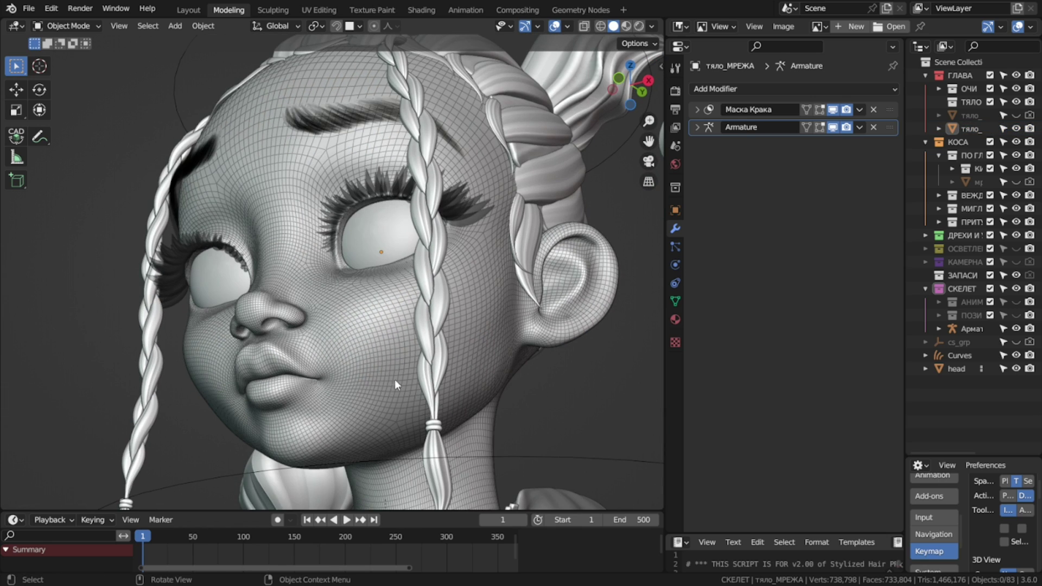
- Select the яке_МРЕЖА jacket mesh and turn on its wireframe display to examine the mesh density near the ponytail
scroll(471, 373, "down", 3)
left_click(523, 371)
key("q")
left_click(510, 365)
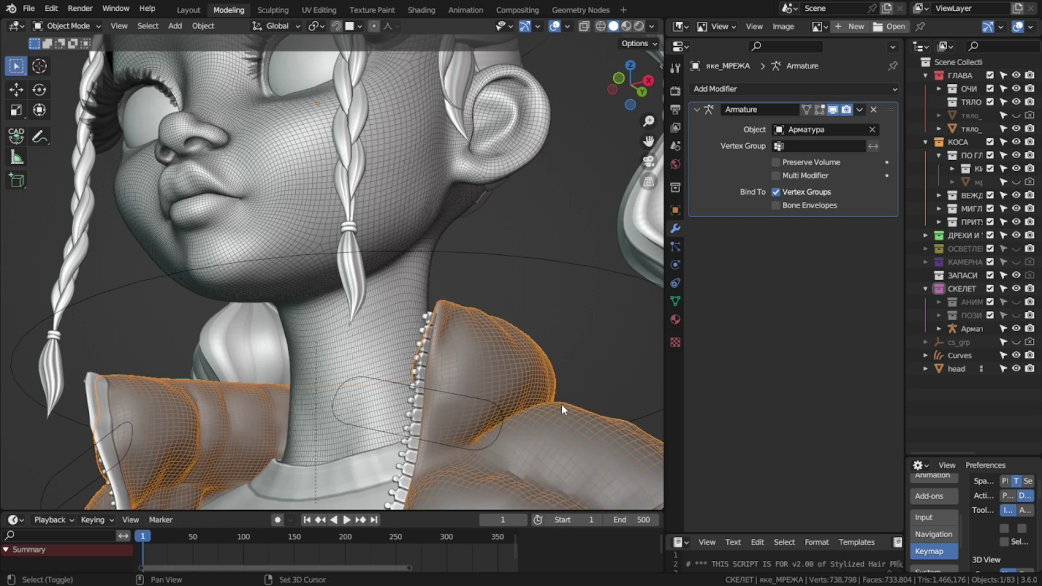
scroll(561, 404, "up", 5)
left_click(461, 243)
middle_click_drag(361, 319, 379, 399)
- Turn off the wireframe display on the яке_МРЕЖА jacket and the тяло_МРЕЖА body
left_click(396, 348)
key("q")
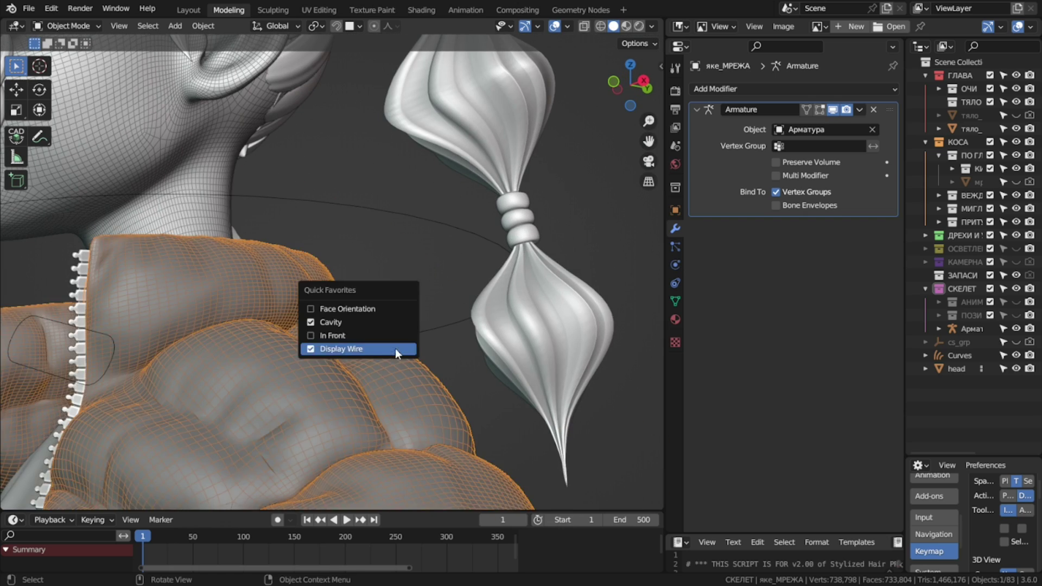
left_click(395, 349)
middle_click_drag(412, 247, 562, 362, "shift")
left_click(263, 226)
key("q")
left_click(264, 225)
middle_click_drag(293, 245, 484, 359)
scroll(405, 330, "down", 5)
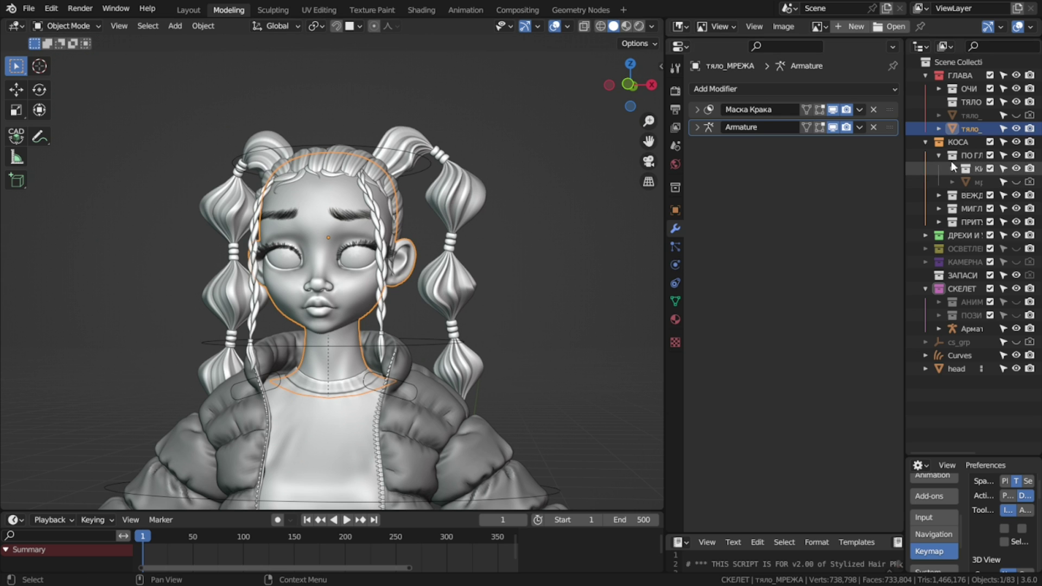
- Unhide the low-poly collider mesh тяло_БЛЪСКАТЕЛ in the ГЛАВА collection and select it
left_click(1016, 115)
scroll(463, 409, "down", 1)
middle_click_drag(478, 406, 492, 348)
left_click(464, 409)
scroll(503, 401, "down", 1)
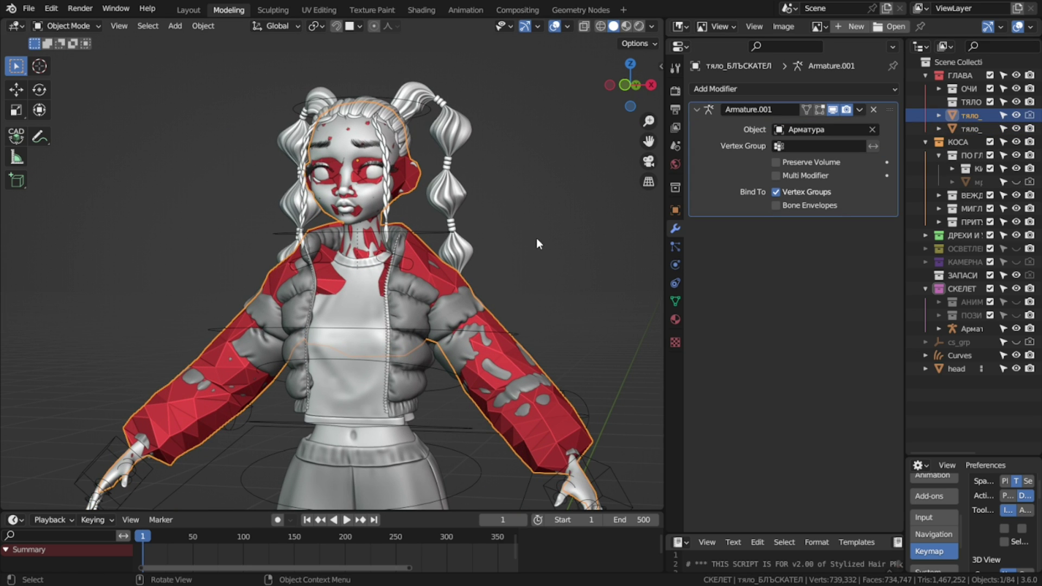
- Isolate the тяло_БЛЪСКАТЕЛ collider in local view to examine its shape, and exit local view
middle_click_drag(536, 238, 429, 240)
scroll(429, 234, "up", 3)
middle_click_drag(421, 163, 474, 393, "shift")
key("KP_Divide")
key("KP_Divide")
middle_click_drag(541, 346, 607, 337)
scroll(451, 324, "down", 2)
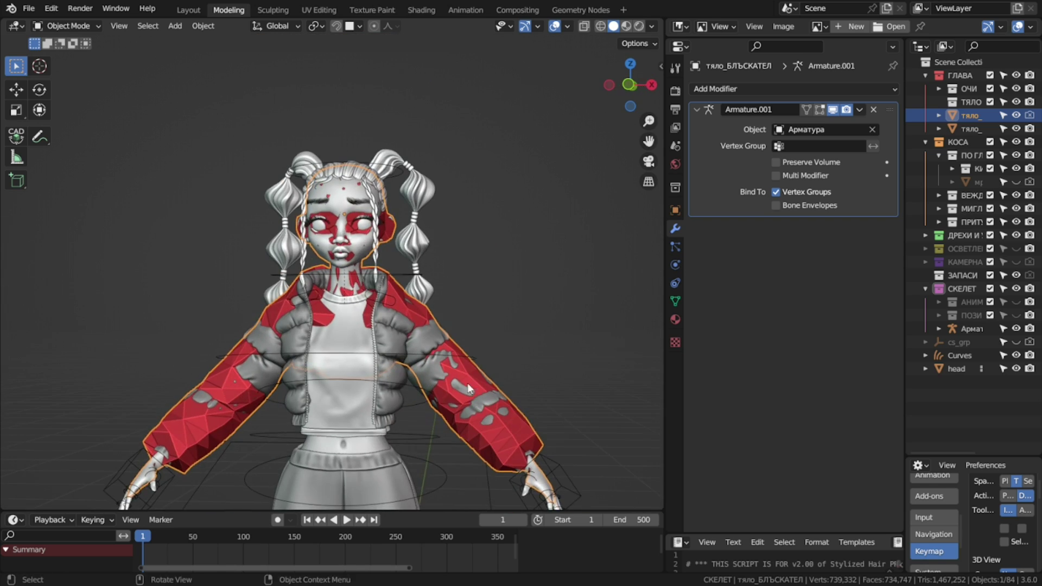
- Put the Арматура armature in Pose Mode and test-move the hand control to check how the collider follows the arm, cancelling each move
left_click(467, 357)
key("ctrl+Tab")
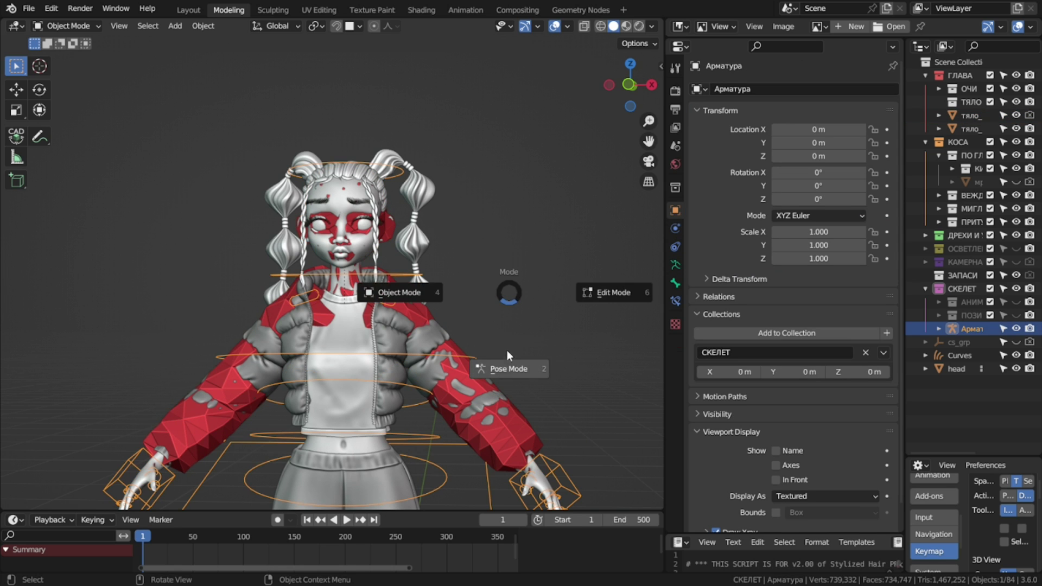
left_click(507, 372)
middle_click_drag(507, 400, 541, 302, "shift")
key("g")
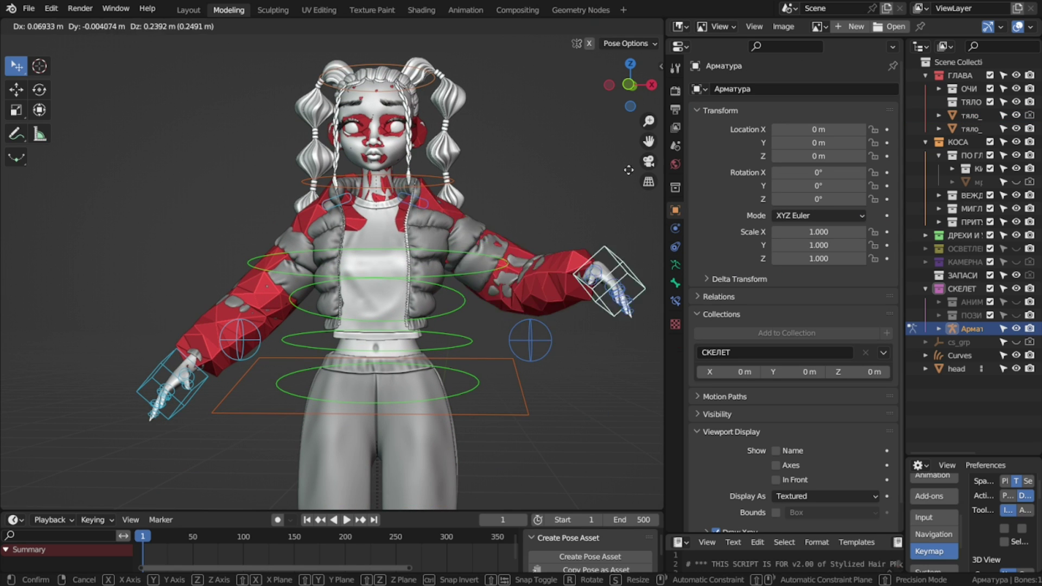
right_click(621, 256)
middle_click_drag(621, 261, 576, 250)
key("g")
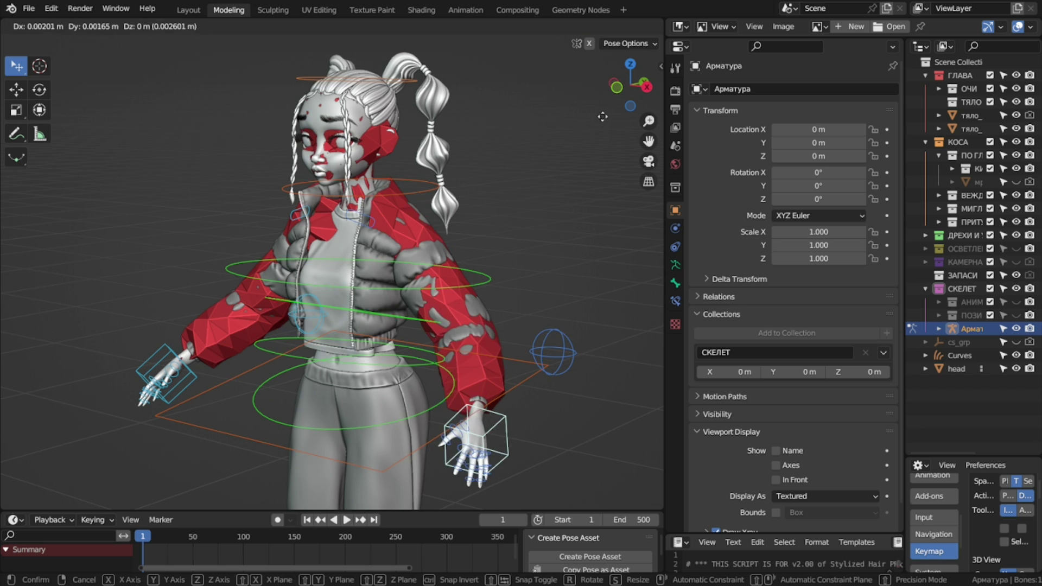
right_click(526, 271)
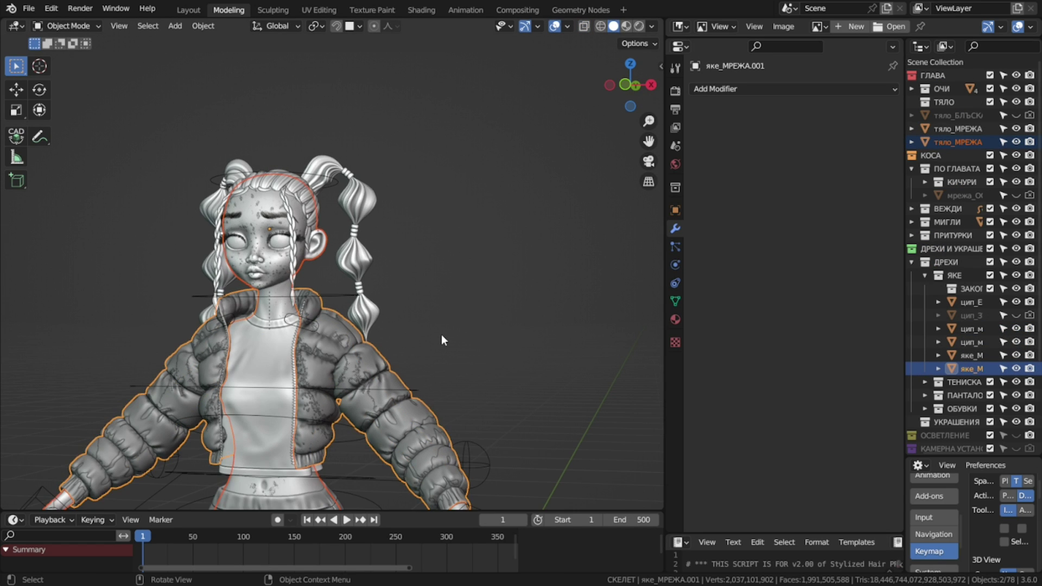
- Duplicate the body and jacket meshes and place the copies beside the character
key("shift+d")
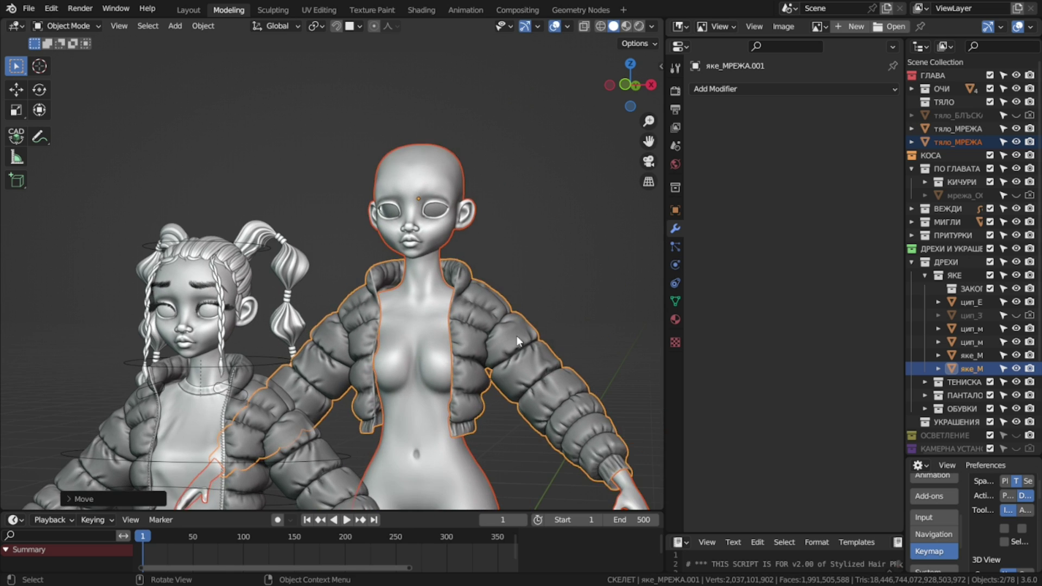
key("Tab")
key("KP_1")
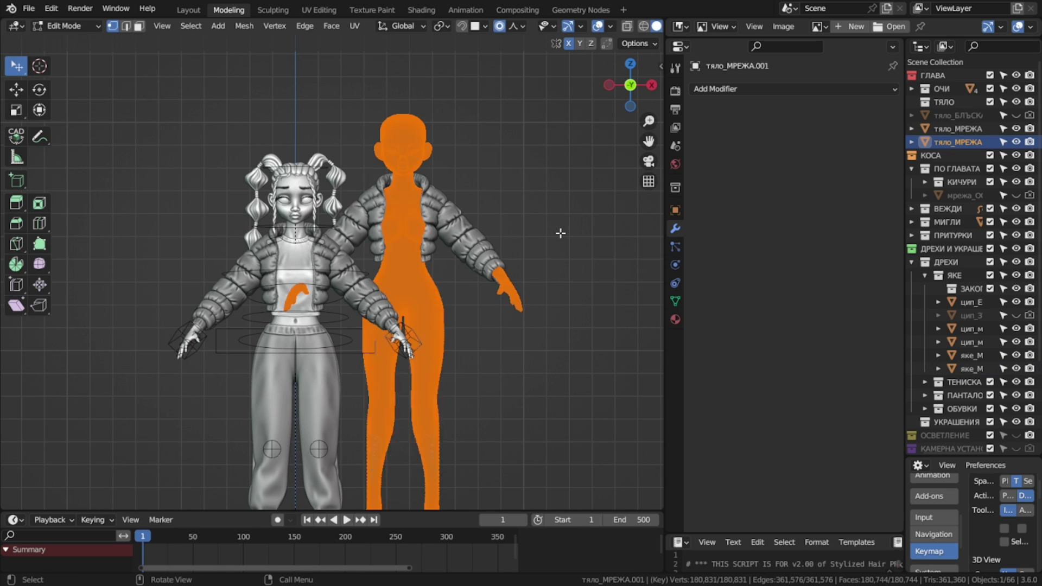
key("Tab")
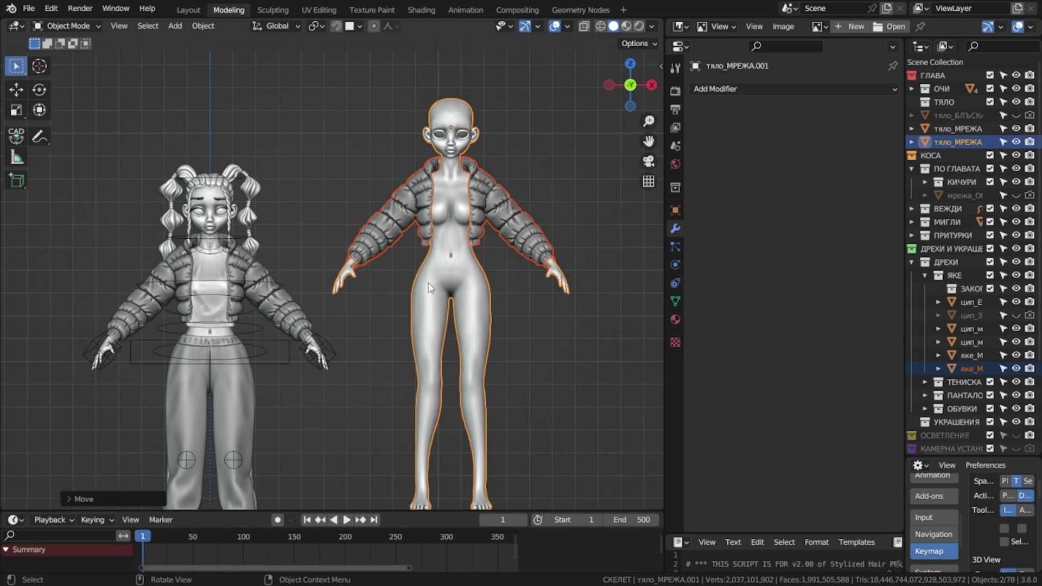
- Delete the lower body vertices of the duplicated body mesh, keeping the head, upper chest and arms
key("Tab")
key("c")
left_click_drag(416, 412, 414, 247)
key("Escape")
key("x")
key("v")
key("Tab")
scroll(516, 348, "up", 3)
middle_click_drag(470, 402, 431, 396)
scroll(477, 348, "up", 2)
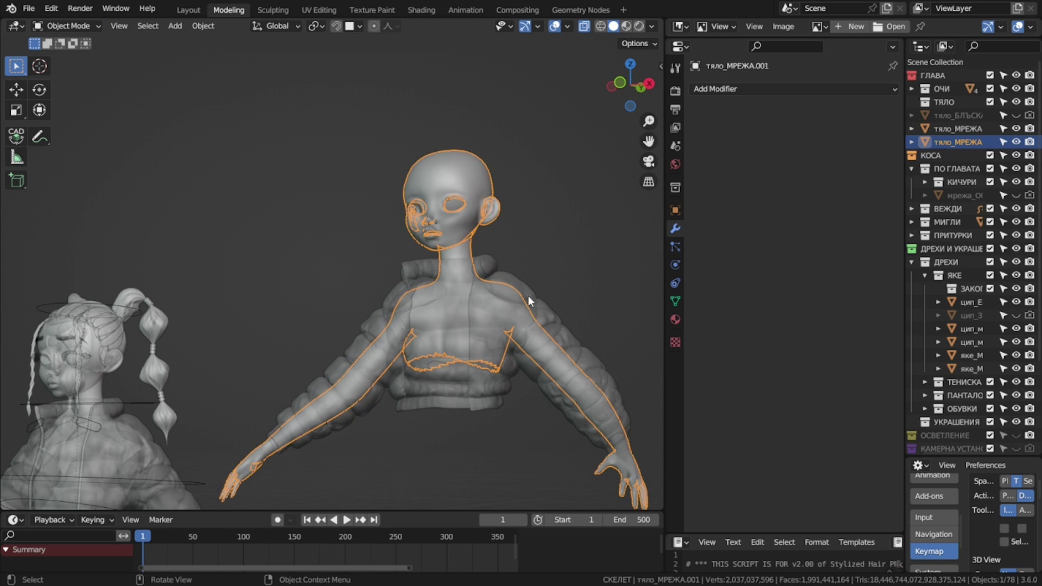
- Join the duplicated jacket into the trimmed body copy as a single mesh
left_click(529, 297, "shift")
left_click(483, 233, "shift")
key("ctrl+j")
middle_click_drag(587, 262, 491, 243)
left_click(599, 228)
key("alt+z")
- Add a Remesh modifier in Voxel mode to the joined mesh, with a voxel size of 0.03 m
left_click(714, 90)
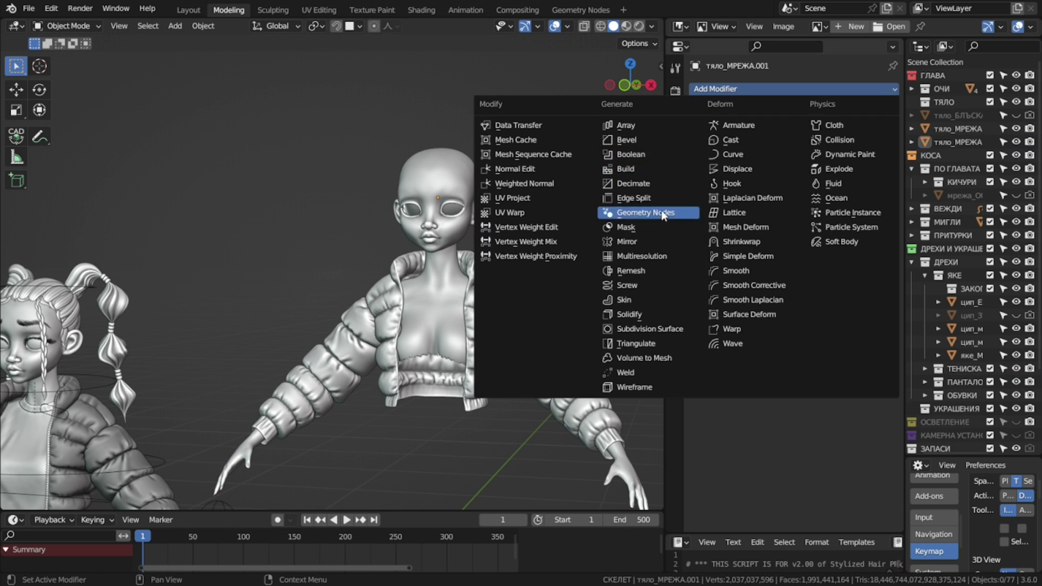
left_click(666, 271)
left_click(822, 145)
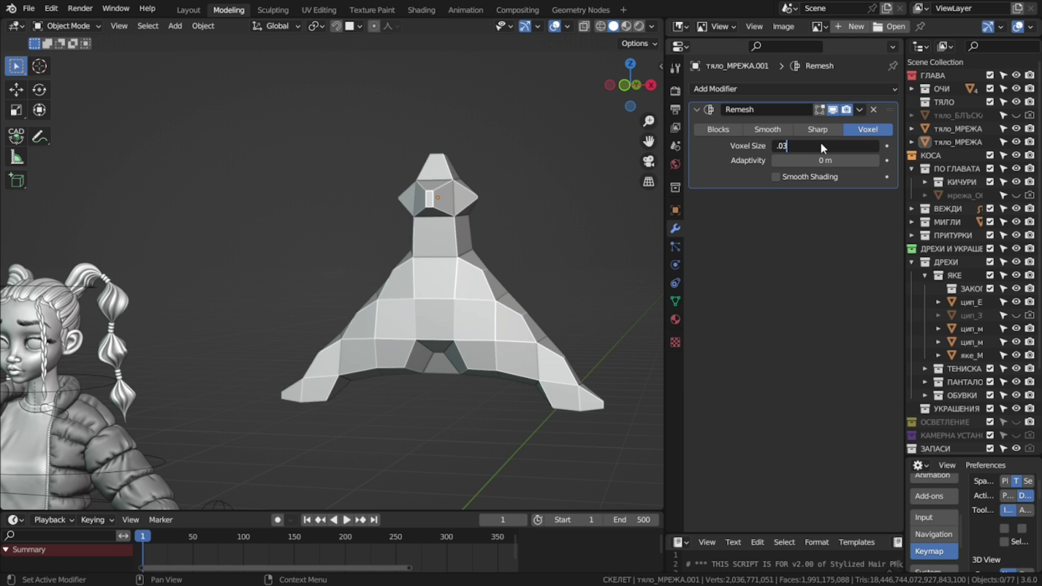
type(".03")
key("Return")
- Reduce the remeshed body with a Decimate modifier at a ratio of 0.2
left_click(721, 90)
left_click(619, 184)
left_click(825, 234)
type(".2")
key("Return")
mouse_move(489, 322)
middle_mouse_down()
mouse_move(536, 321)
mouse_move(488, 317)
middle_mouse_up()
left_click(491, 309)
key("ctrl+a")
- Sculpt the low-poly collider mesh around the character, inflating the sleeve so that it covers the jacket
key("Tab")
middle_click_drag(591, 231, 543, 260)
left_click_drag(457, 260, 467, 230)
middle_click_drag(434, 238, 480, 246)
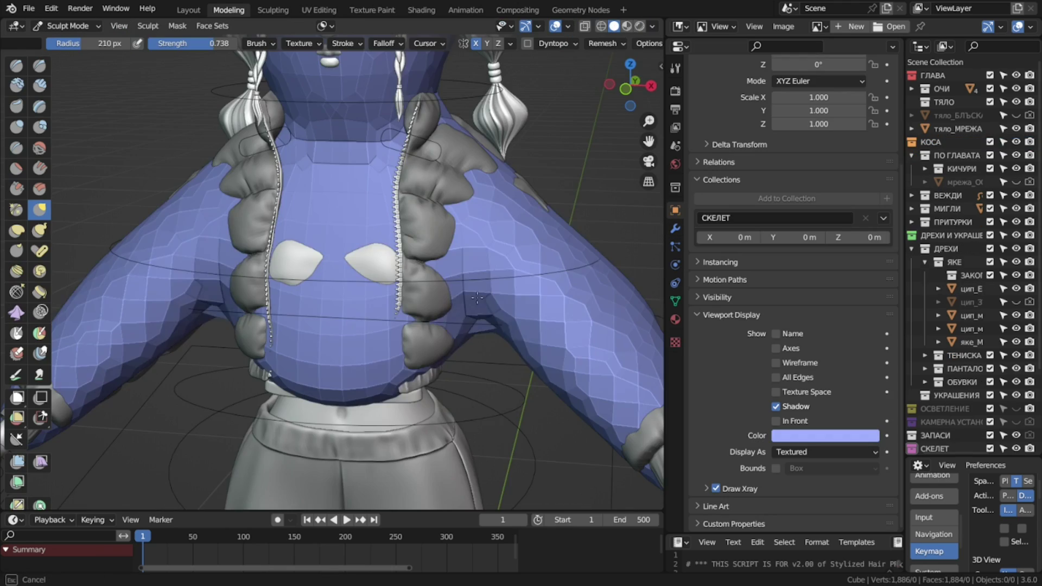
middle_click_drag(543, 280, 344, 277)
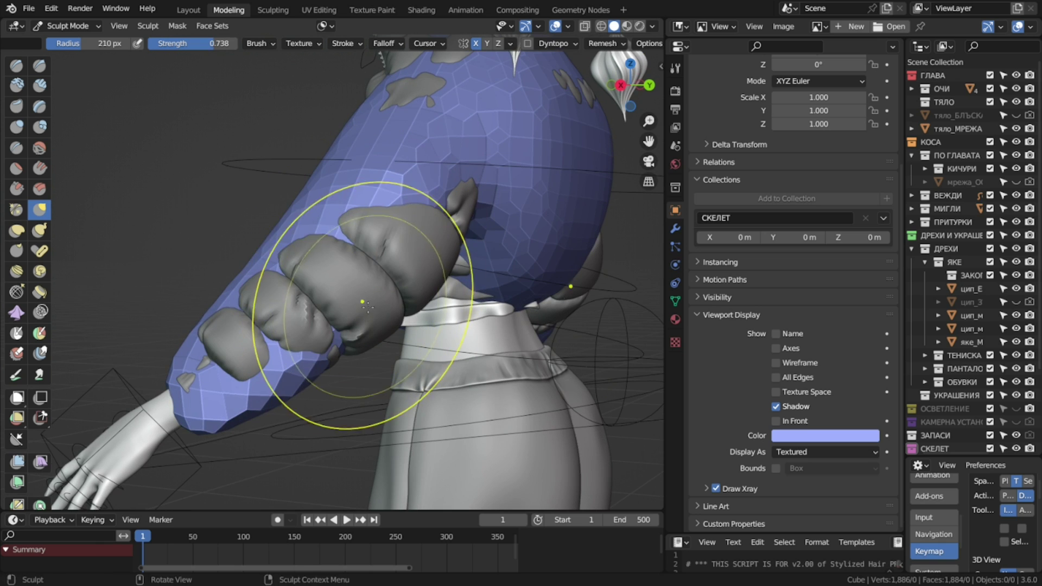
key("i")
mouse_move(369, 307)
left_mouse_down()
mouse_move(389, 269)
mouse_move(289, 319)
left_mouse_up()
middle_click_drag(288, 319, 188, 313)
left_click_drag(242, 244, 217, 251)
middle_click_drag(130, 228, 260, 307, "shift")
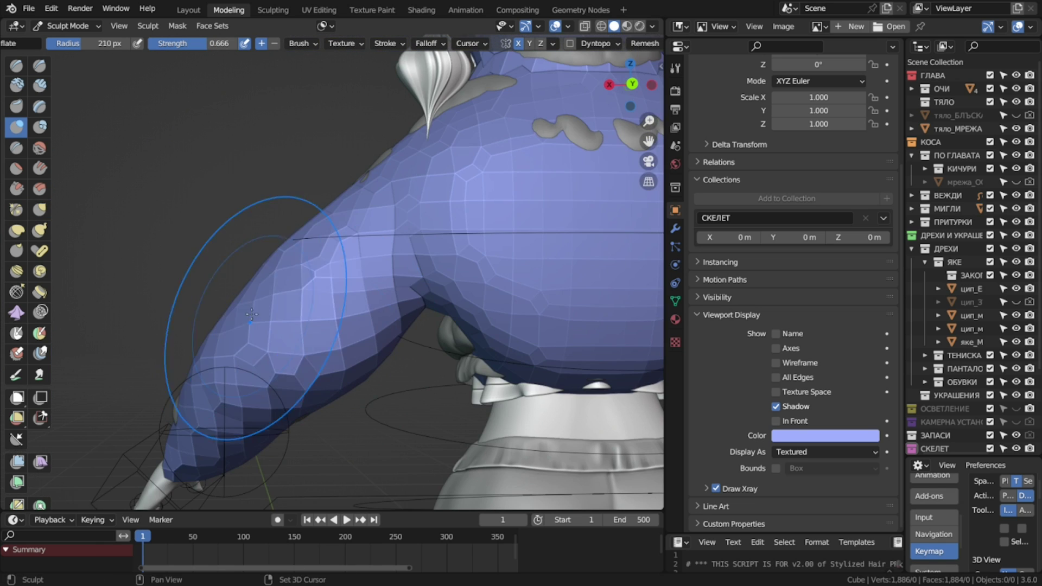
scroll(260, 308, "down", 3)
- Resize the Grab brush and reshape the collider's lower edge around the jacket hem
key("g")
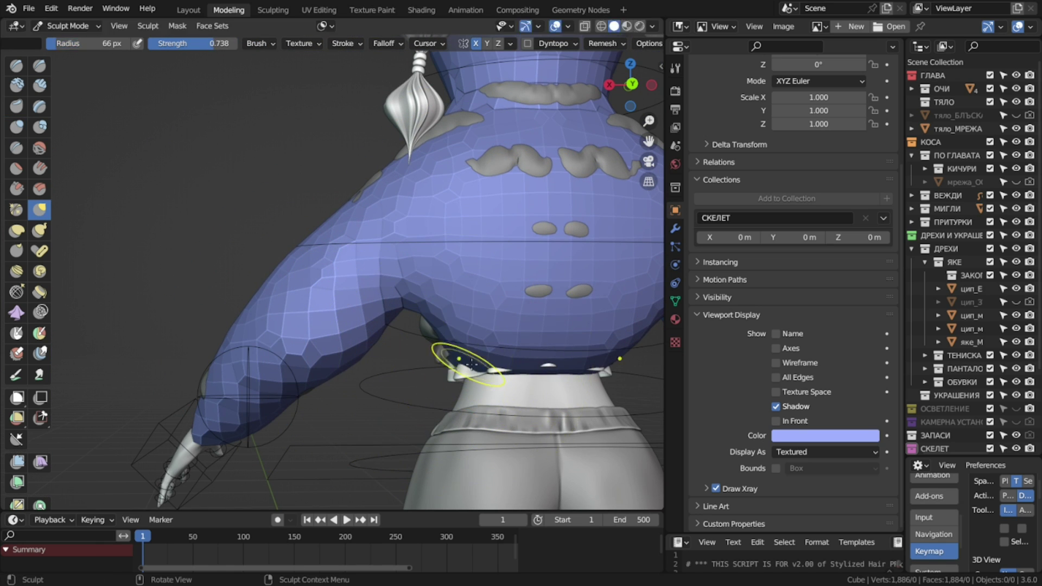
key("f")
left_click(547, 361)
left_click_drag(485, 363, 472, 337)
middle_click_drag(559, 296, 201, 293)
left_click_drag(294, 349, 328, 346)
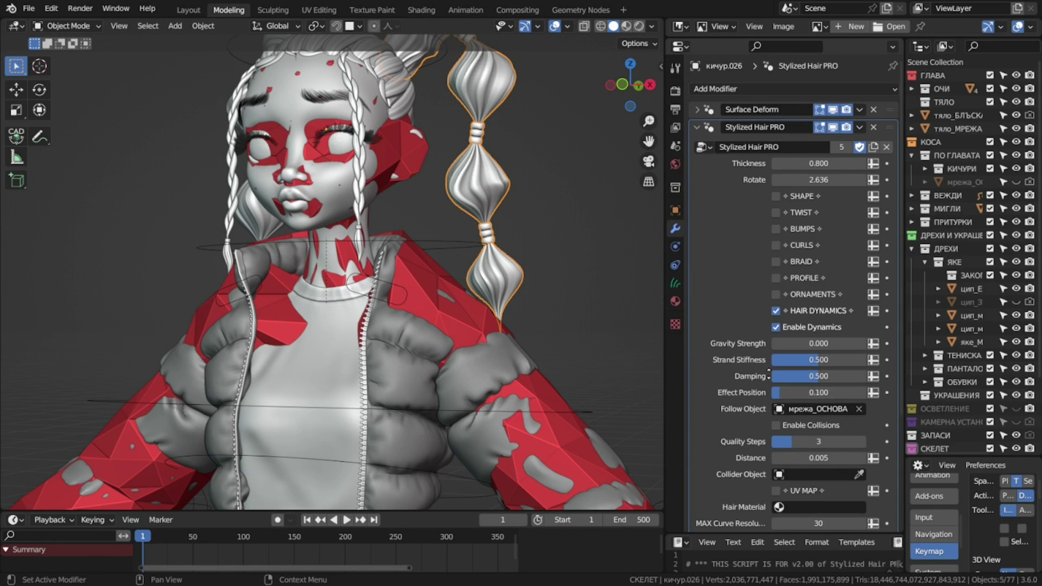
scroll(803, 336, "down", 5)
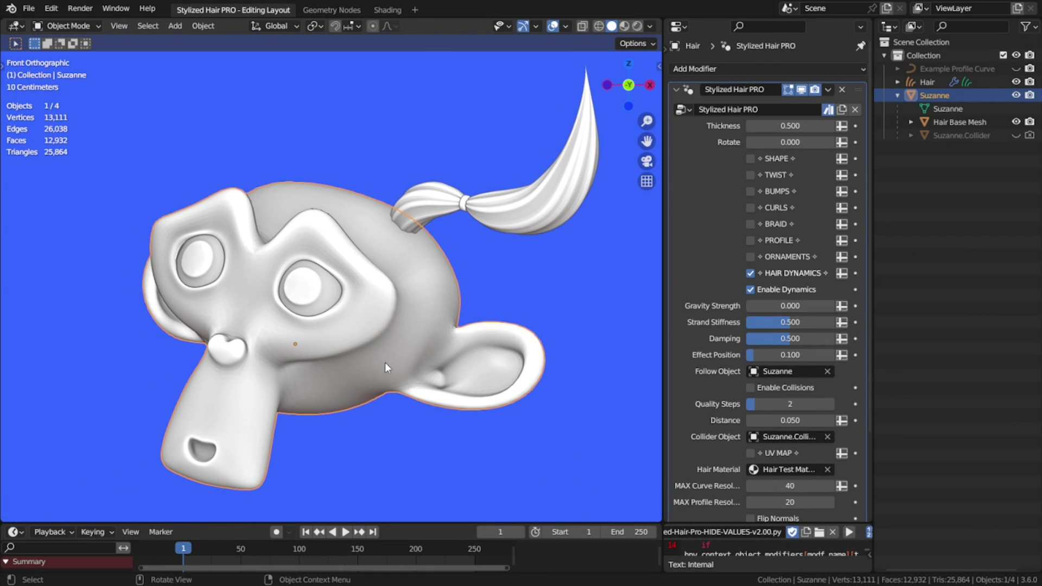
- Turn on the wireframe display of Suzanne to examine its mesh density, and turn it off again
key("q")
left_click(380, 366)
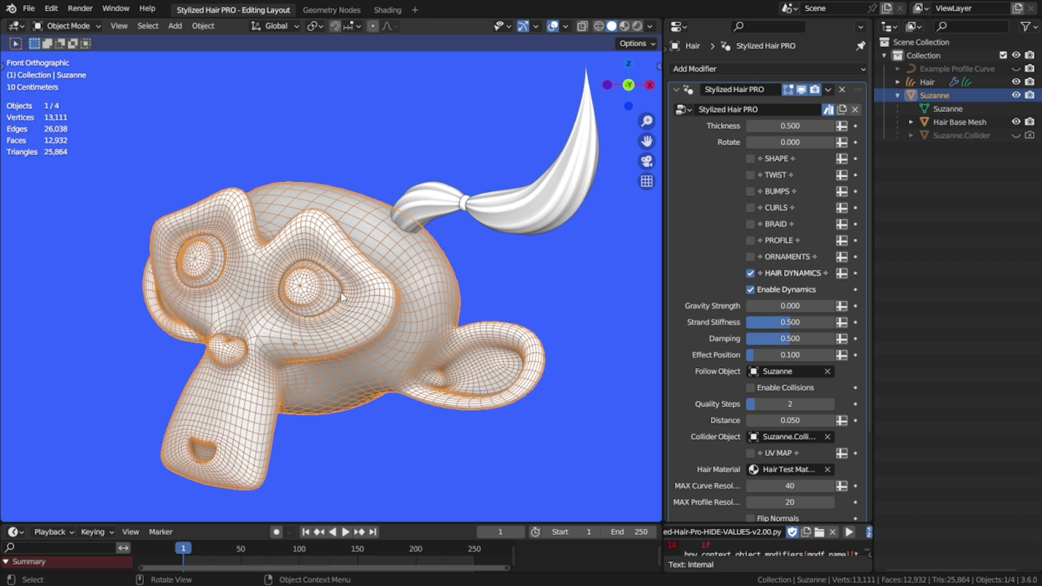
key("q")
left_click(393, 330)
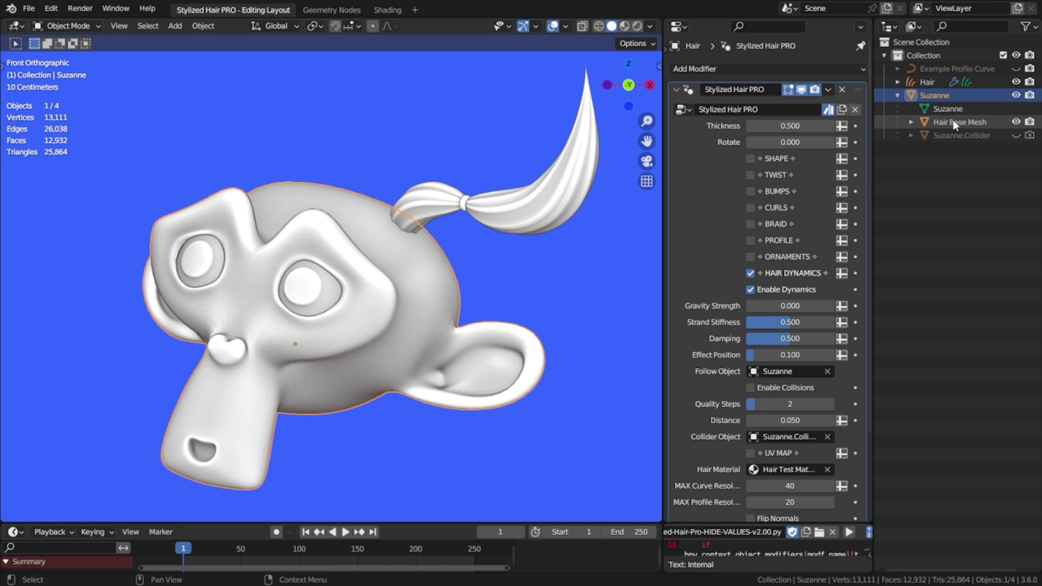
- Show Suzanne.Collider in place of Suzanne to examine the low-poly collider's shape, and bring Suzanne back
left_click(1017, 135)
left_click(1017, 96)
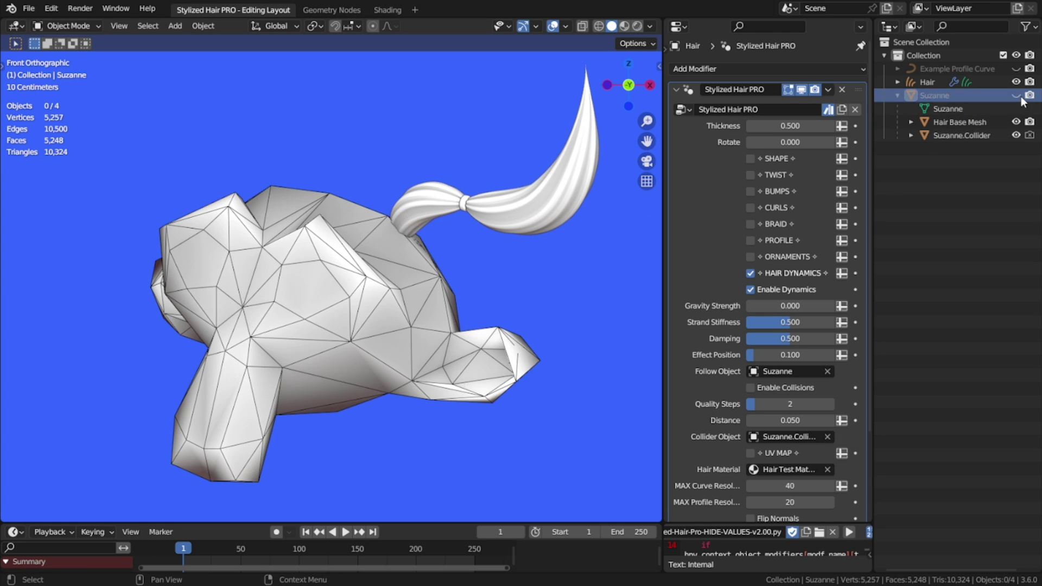
mouse_move(526, 423)
middle_mouse_down()
mouse_move(463, 429)
mouse_move(443, 411)
mouse_move(533, 403)
mouse_move(549, 419)
mouse_move(536, 444)
mouse_move(535, 412)
middle_mouse_up()
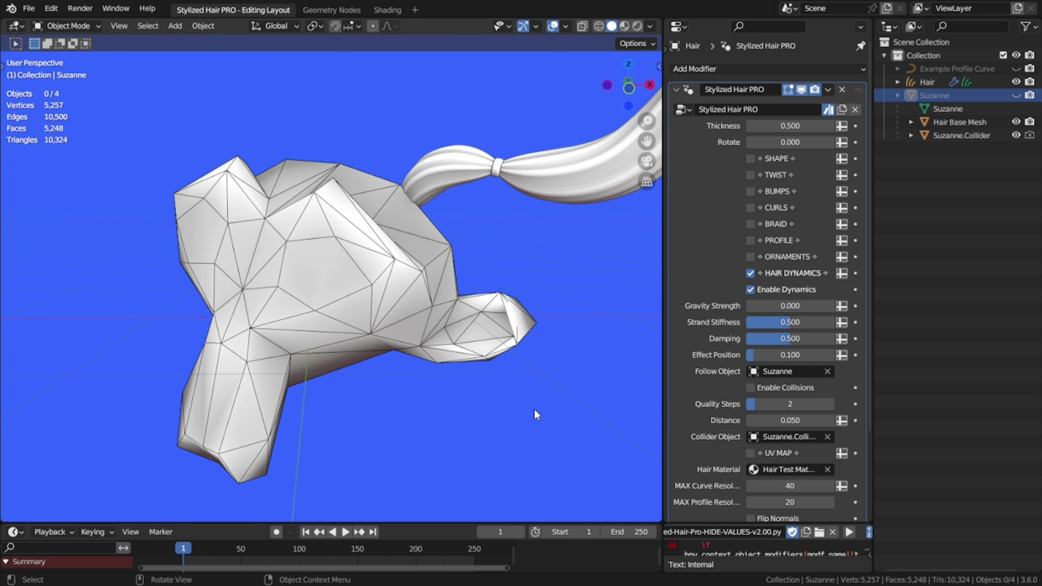
key("alt+h")
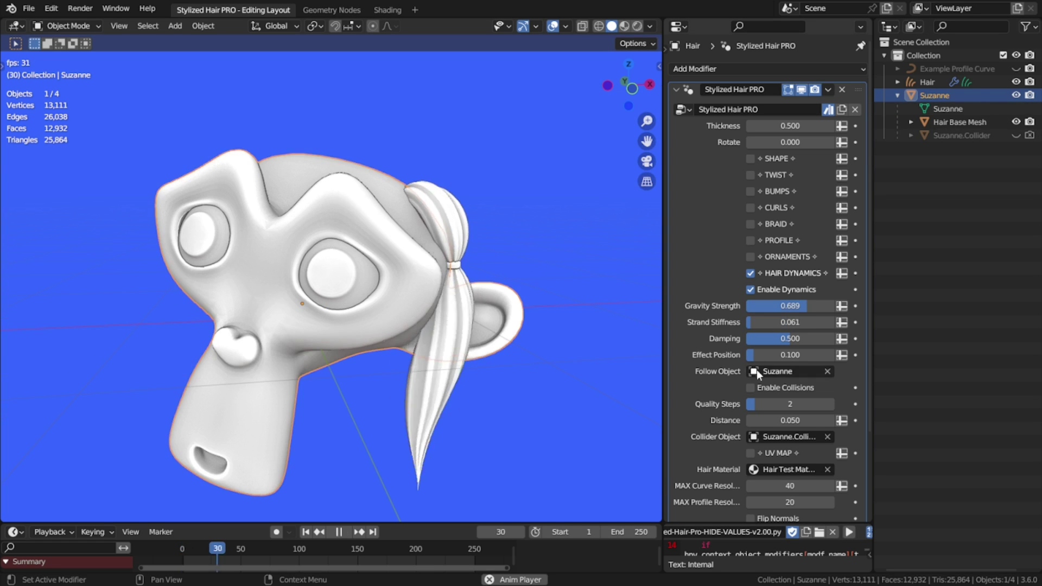
- Rotate Suzanne freely during playback to test how the ponytail swings around the head
key("r")
left_click(480, 173)
middle_click_drag(480, 173, 508, 274)
key("r")
key("r")
left_click(473, 254)
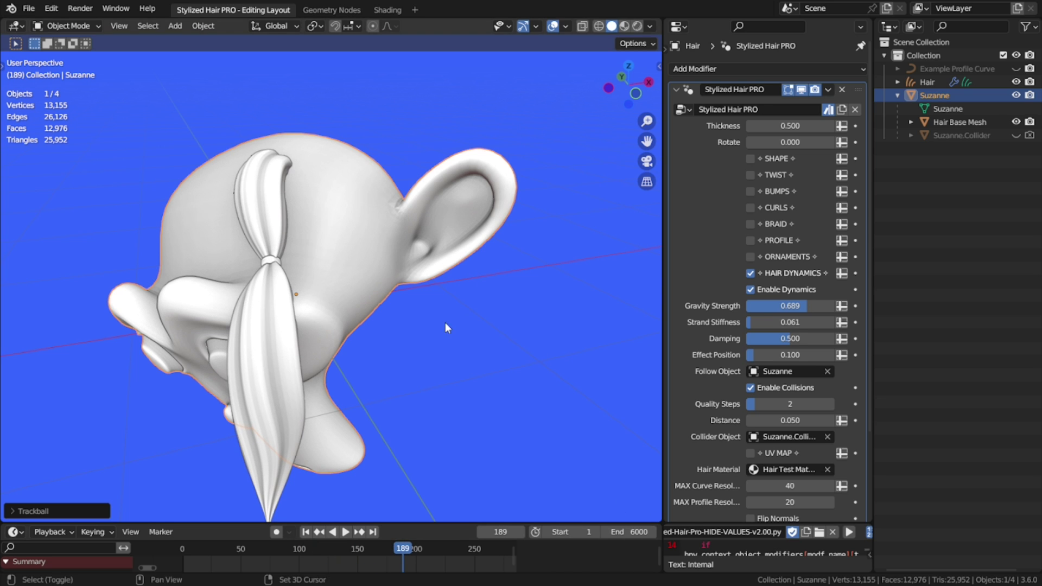
- Move and rotate Suzanne during playback with collisions enabled to test the ponytail against the head and ear
key("g")
left_click(493, 335)
middle_click_drag(493, 336, 556, 326)
key("r")
left_click(487, 437)
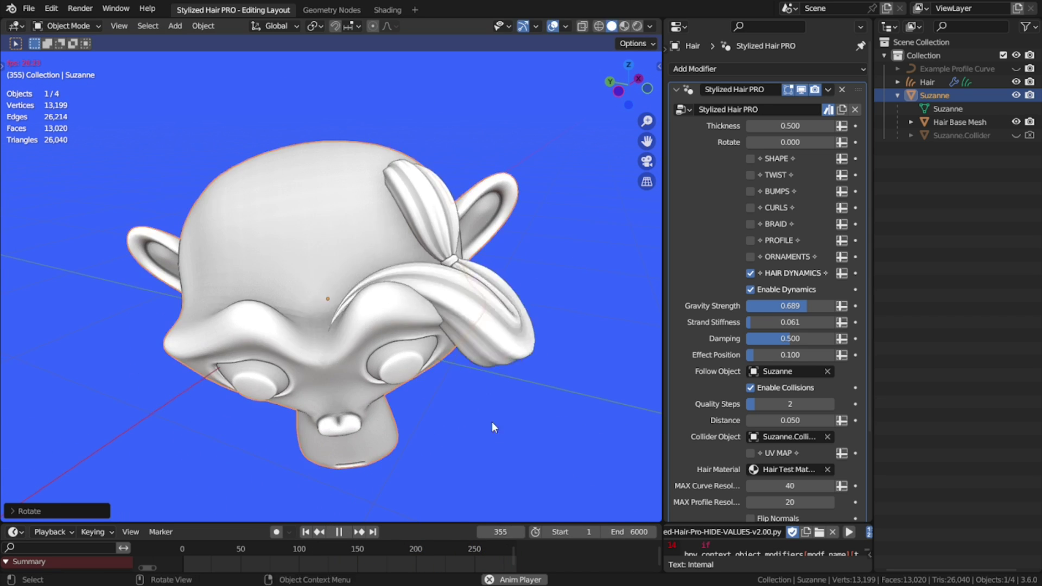
middle_click_drag(488, 441, 545, 360)
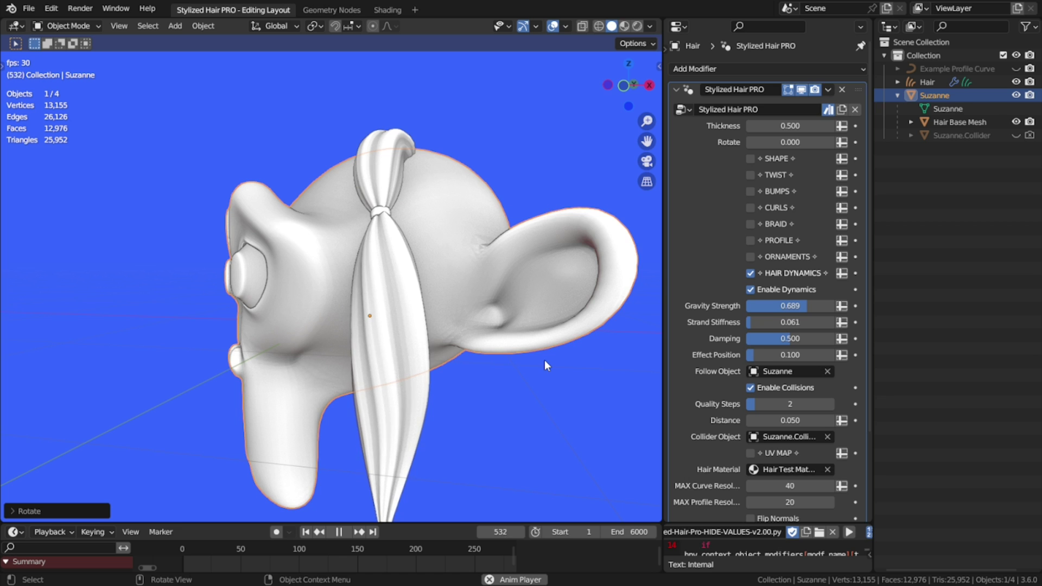
key("r")
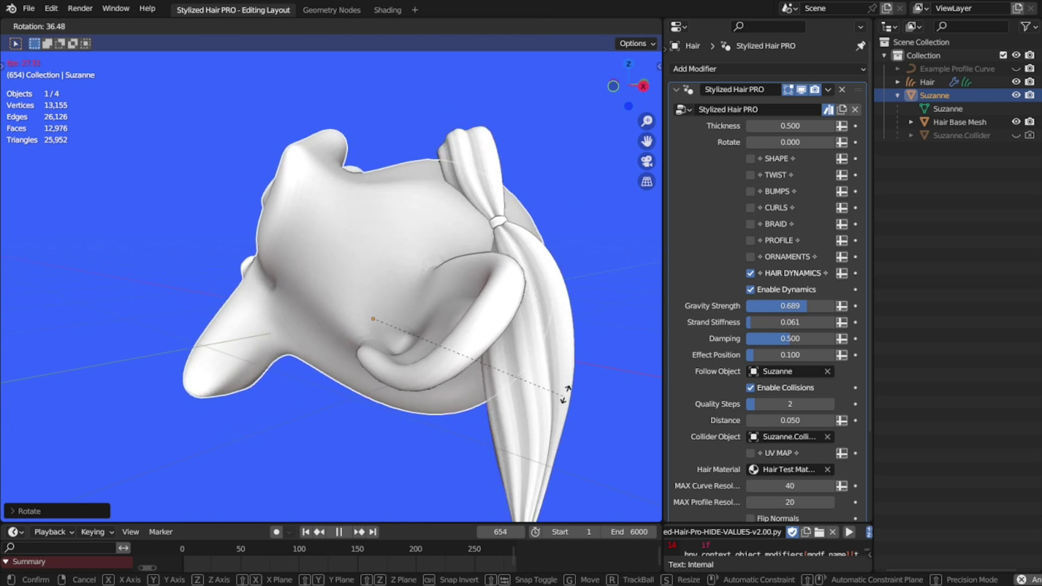
left_click(594, 310)
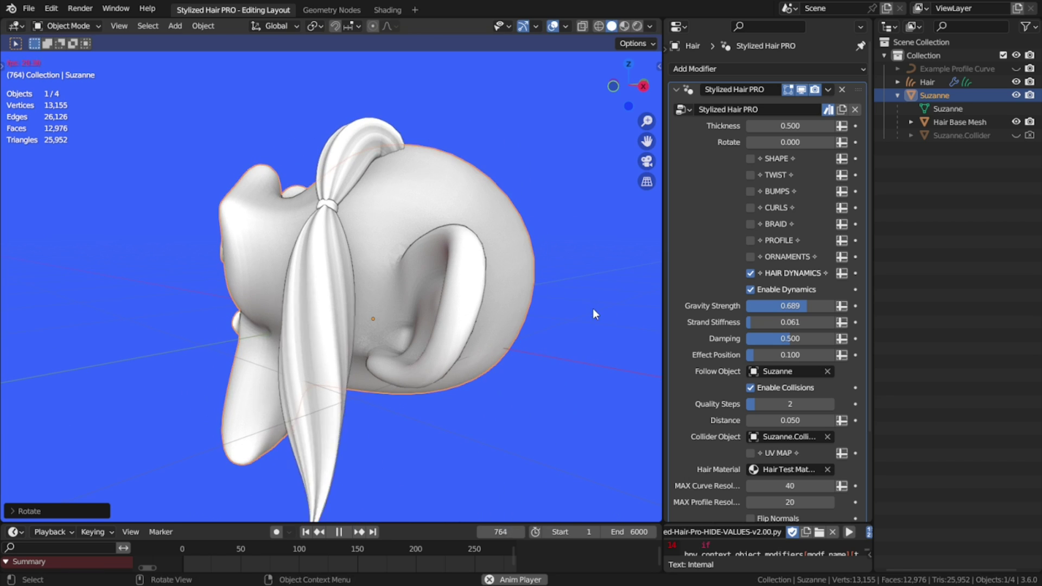
- Set the collision Quality Steps to 7 and rotate Suzanne to test the ponytail's collisions
left_click_drag(769, 404, 787, 404)
key("r")
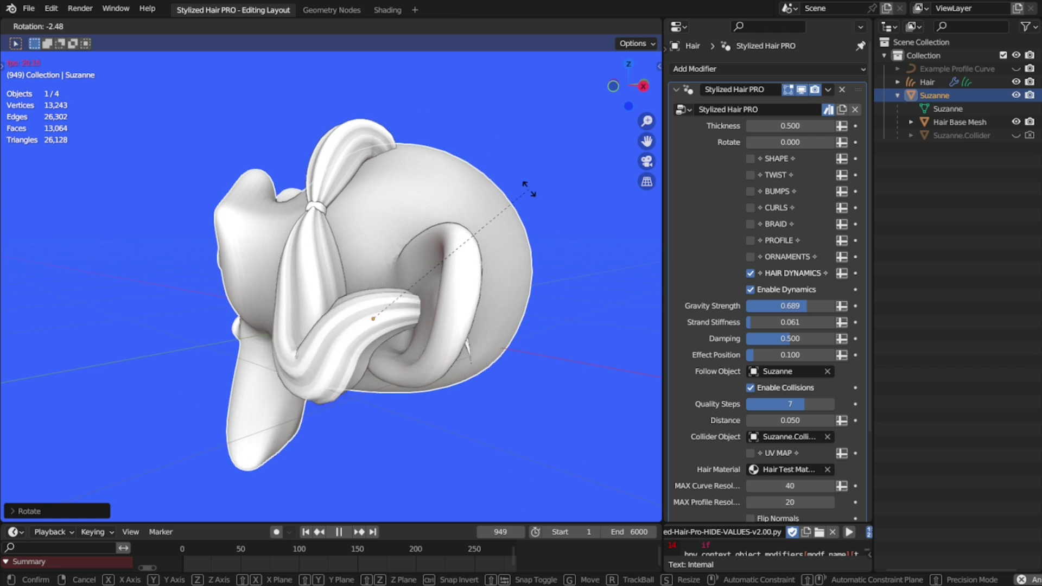
left_click(530, 193)
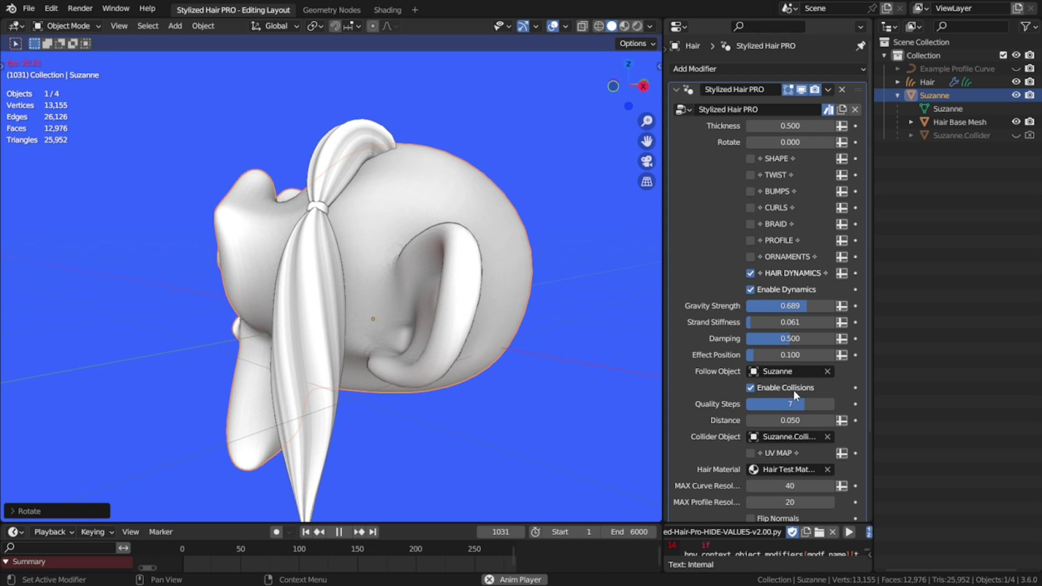
- Set the collision Quality Steps to 10 and rotate Suzanne from side to side to test the ponytail
key("r")
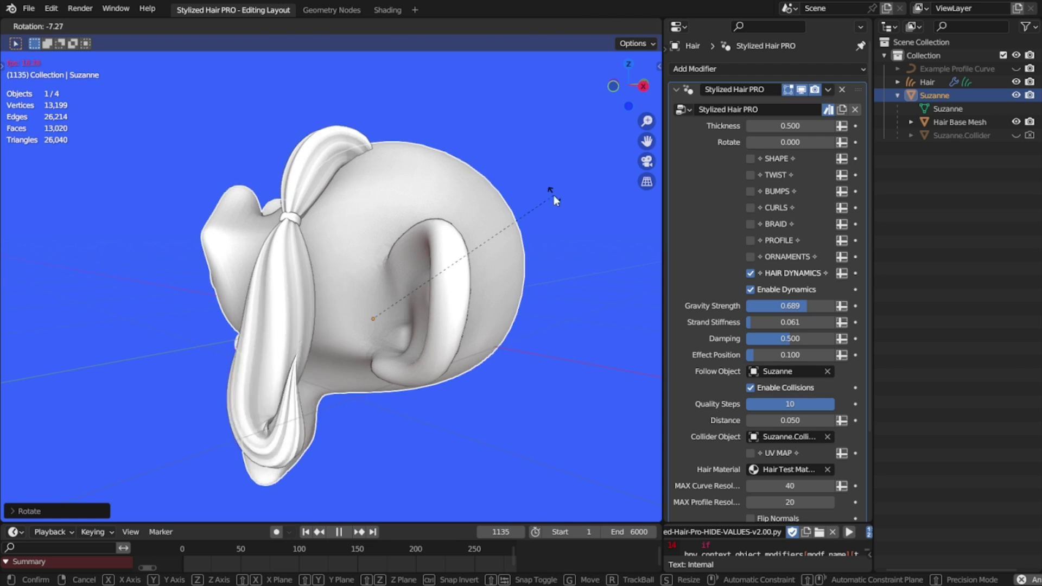
left_click(535, 199)
key("r")
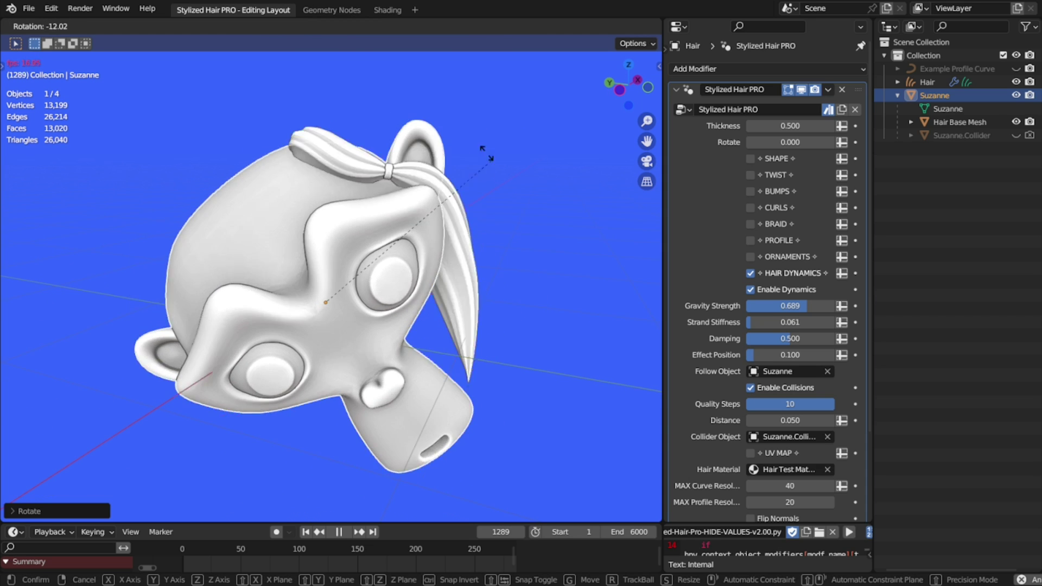
left_click(469, 124)
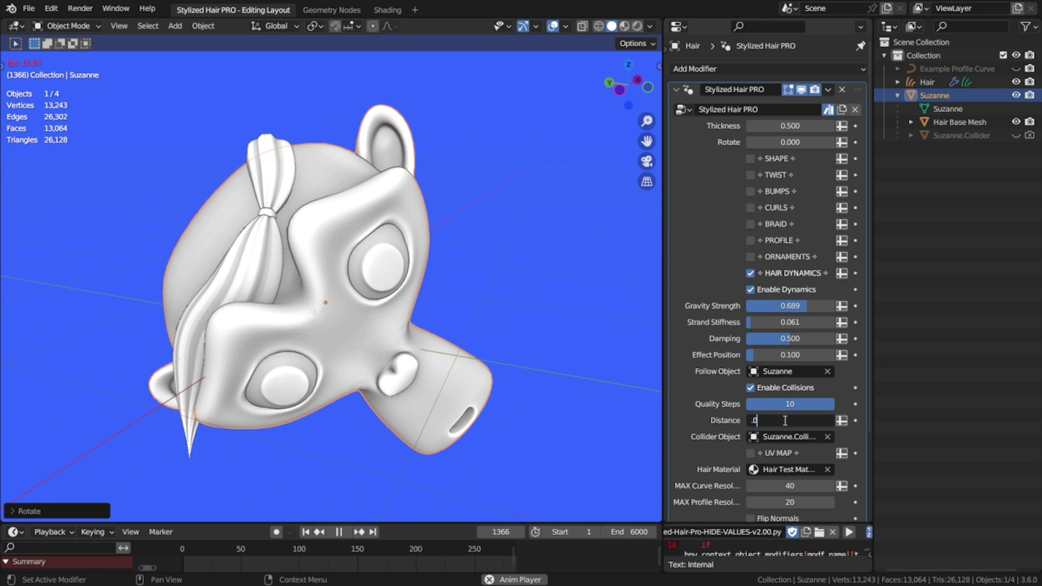
- Set the collision Distance to 0.080 and Damping to 0.345, rotating Suzanne during playback to test the ponytail
key("r")
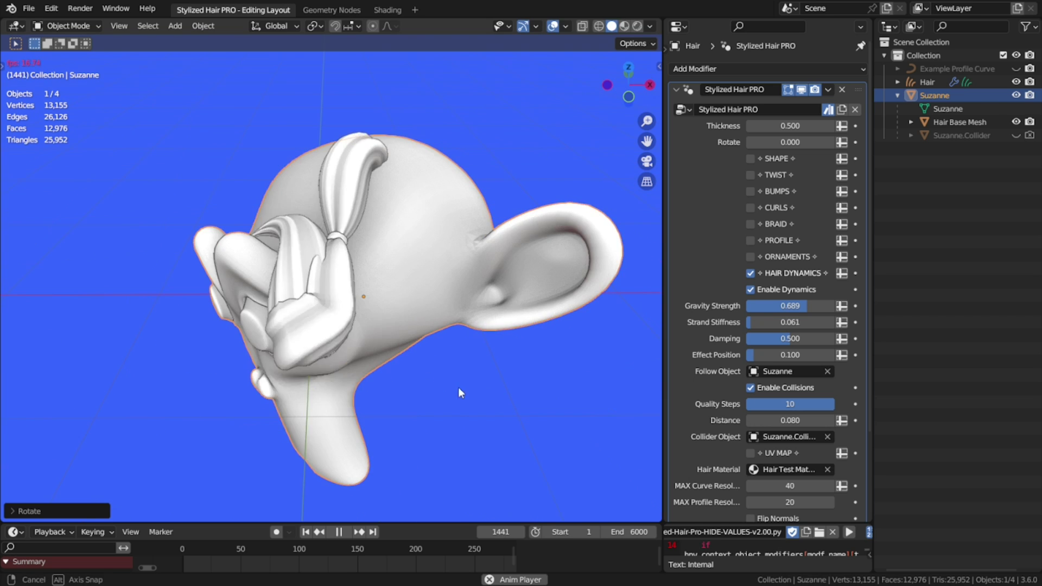
left_click(617, 291)
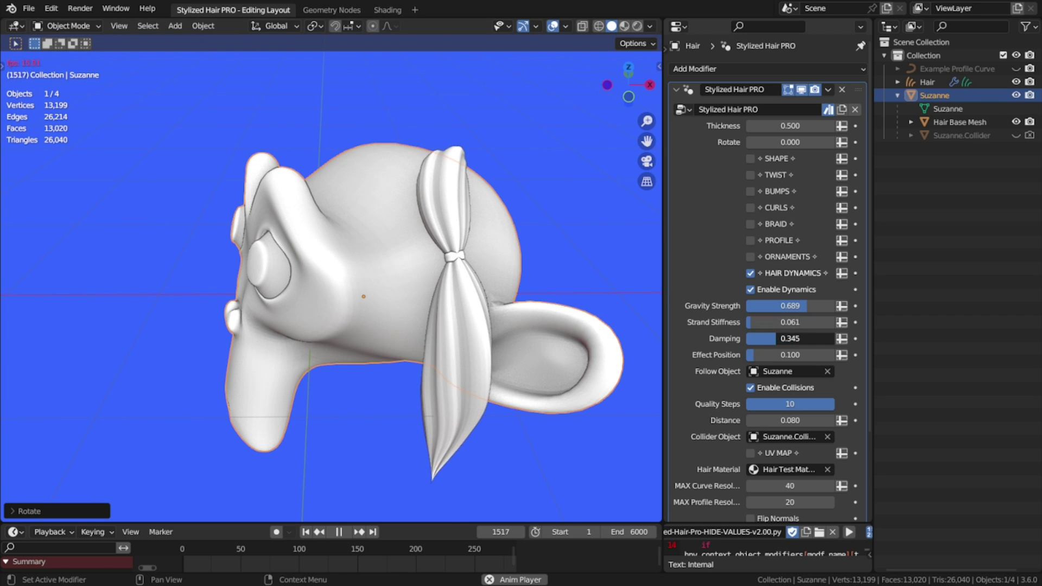
middle_click_drag(516, 222, 456, 216)
key("r")
left_click(566, 164)
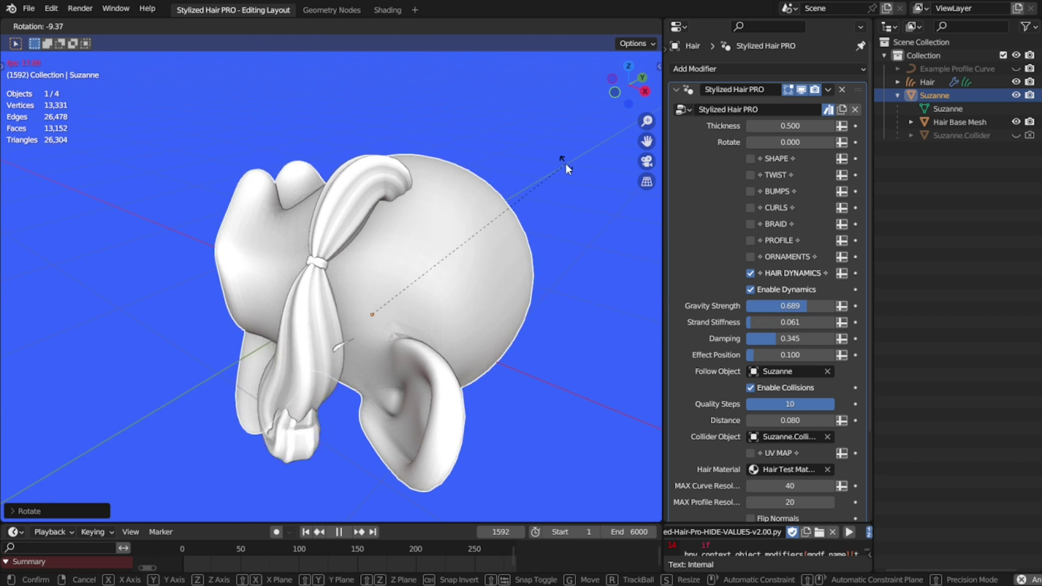
- Tilt Suzanne once more to swing the ponytail across the face, and clear the head's rotation
key("r")
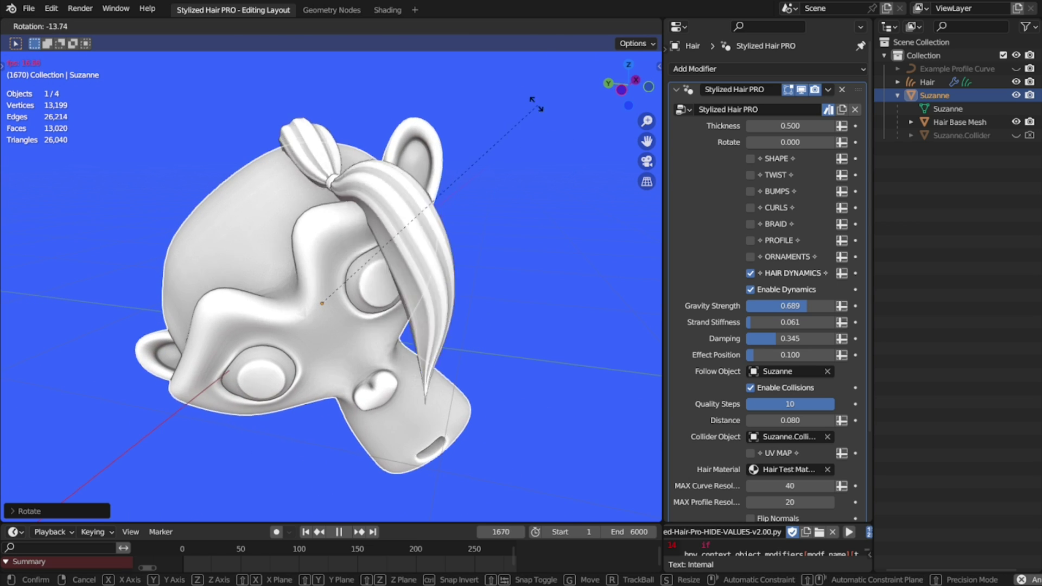
left_click(510, 87)
middle_click_drag(509, 87, 540, 162)
key("alt+r")
middle_click_drag(500, 324, 434, 326)
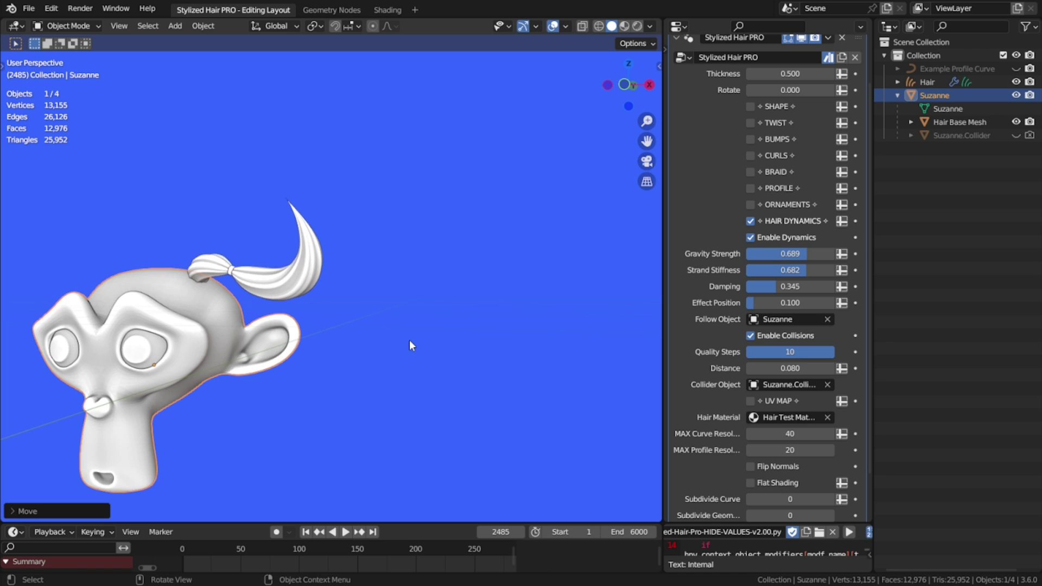
- Turn off Enable Dynamics and turn on Parent to 'Follow Object' in the Stylized Hair PRO modifier
left_click(752, 238)
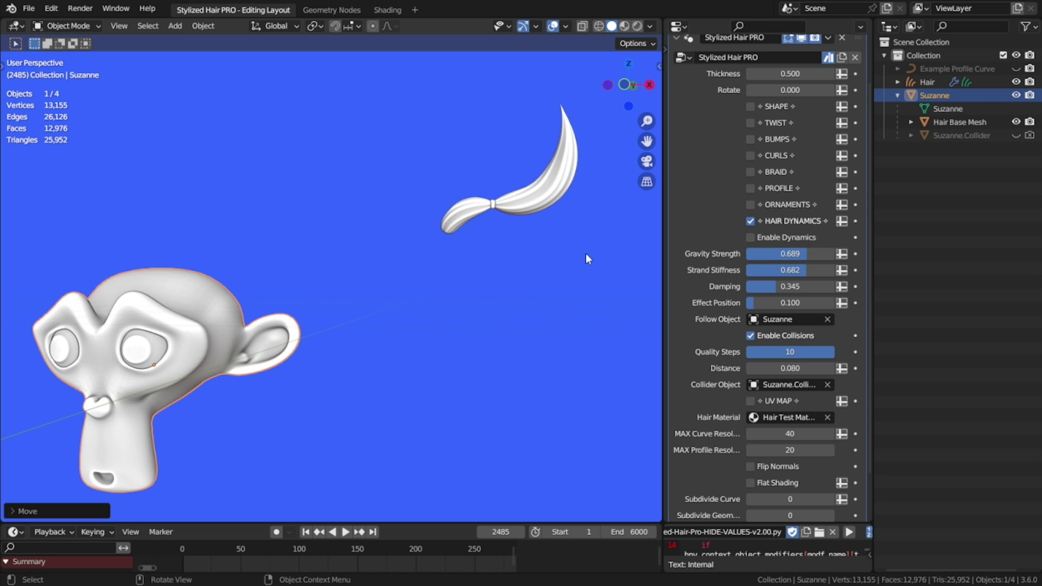
scroll(717, 432, "down", 3)
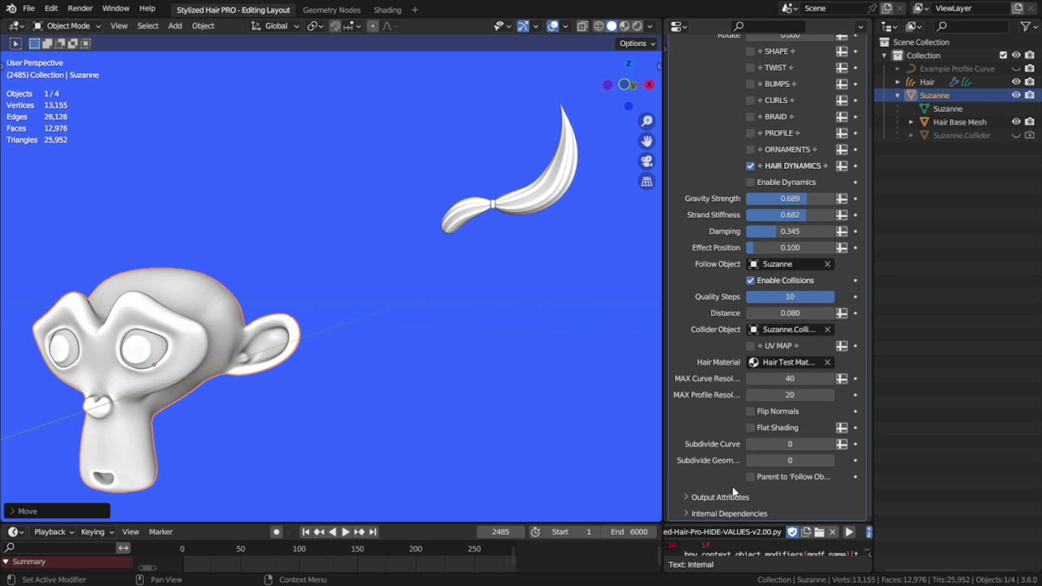
left_click(751, 477)
- Move Suzanne around the scene to test that the ponytail follows the head without dynamics
key("g")
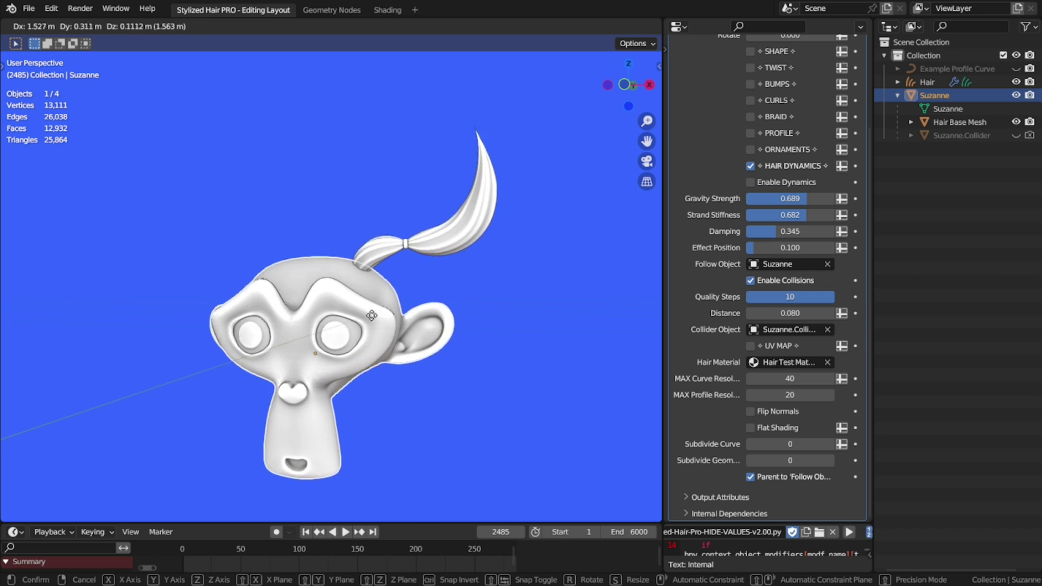
left_click(402, 309)
middle_click_drag(468, 334, 443, 338)
key("g")
left_click(344, 321)
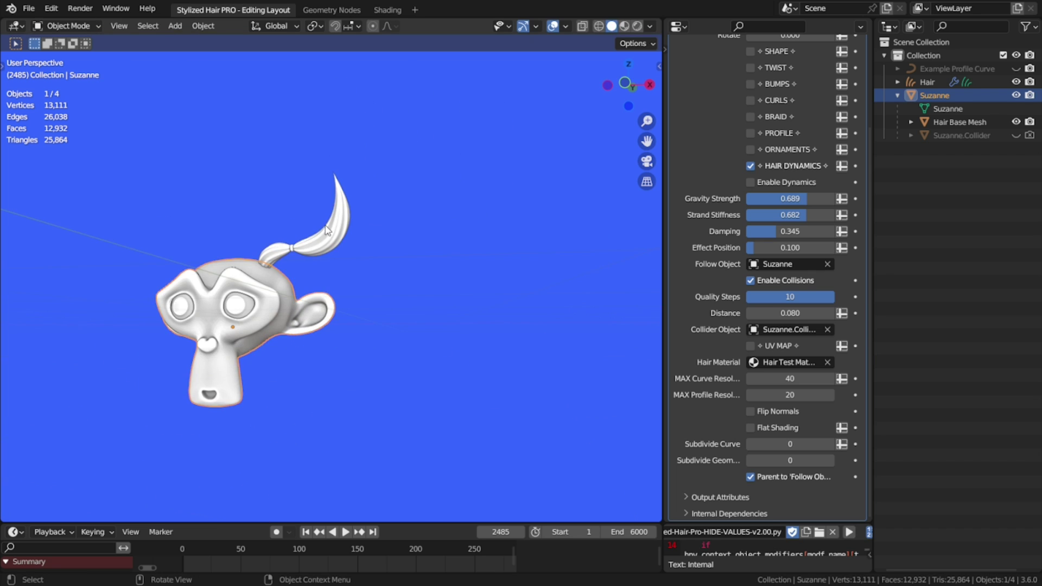
- Select the ponytail, switch it to Sculpt Mode, reduce the brush radius to 136 px and show the sculpting tools
left_click(326, 231)
scroll(421, 160, "up", 2)
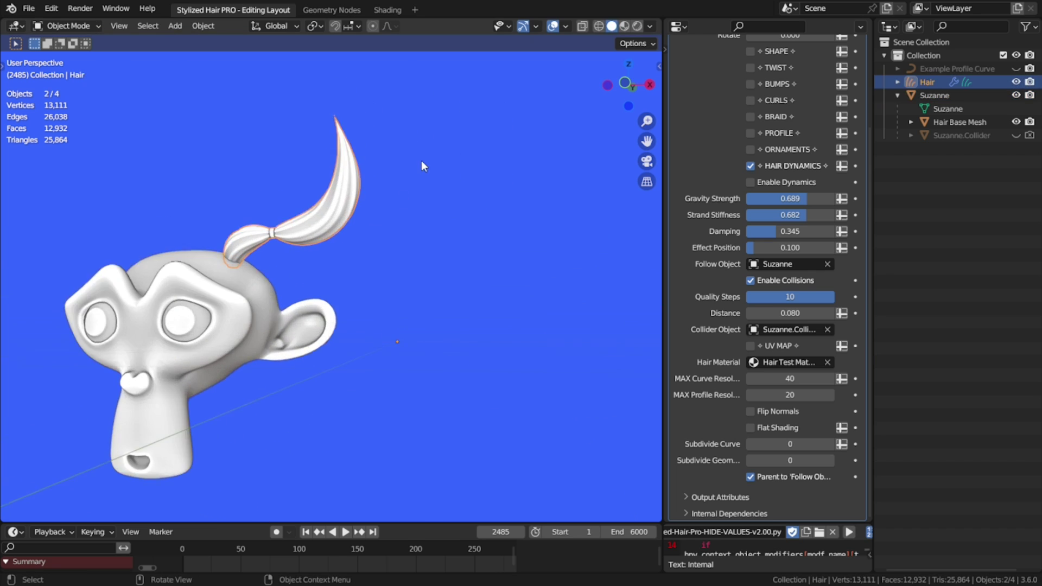
middle_click_drag(461, 146, 453, 175, "shift")
key("ctrl+Tab")
left_click(446, 271)
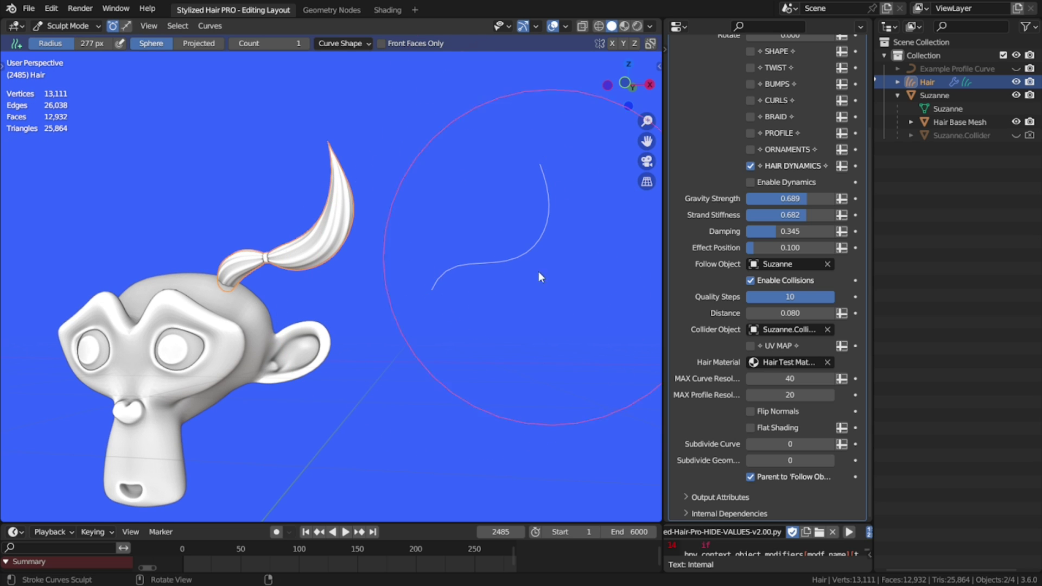
middle_click_drag(522, 282, 447, 324, "shift")
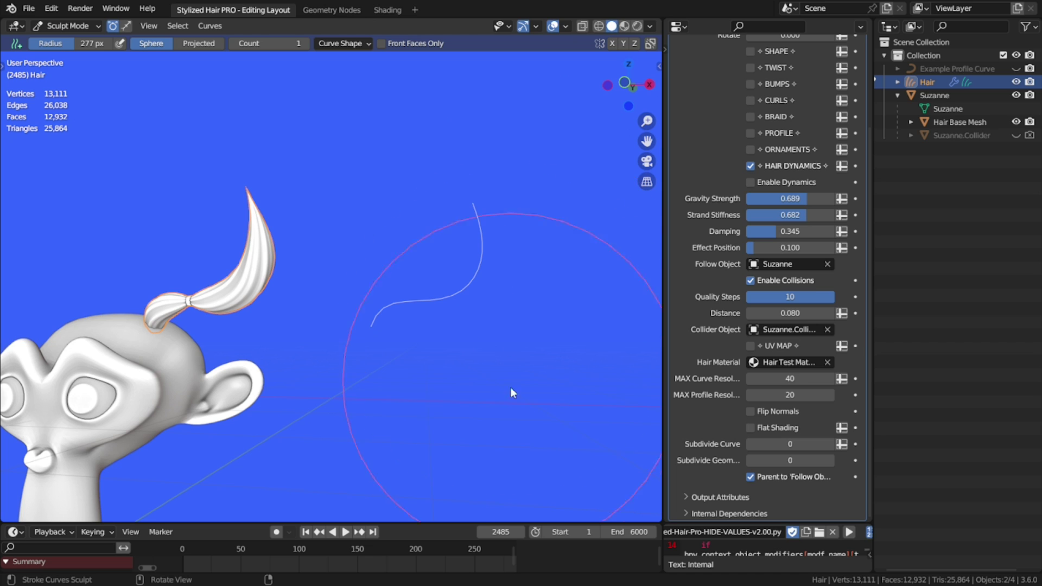
key("f")
left_click(431, 403)
key("t")
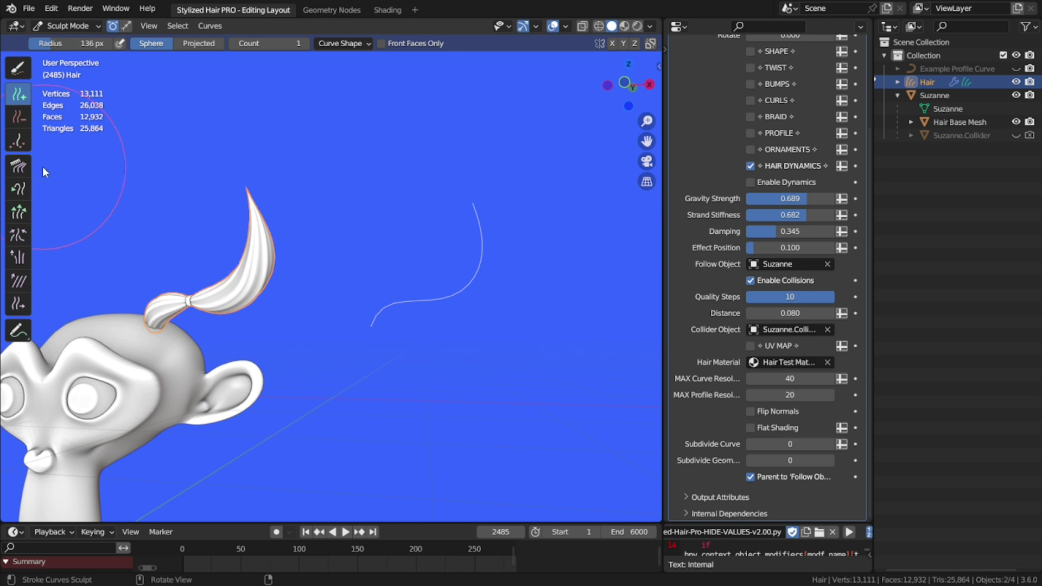
- Reshape the offset ponytail guide curve with the Comb brush and return to Object Mode
left_click(435, 250)
left_click_drag(435, 250, 588, 307)
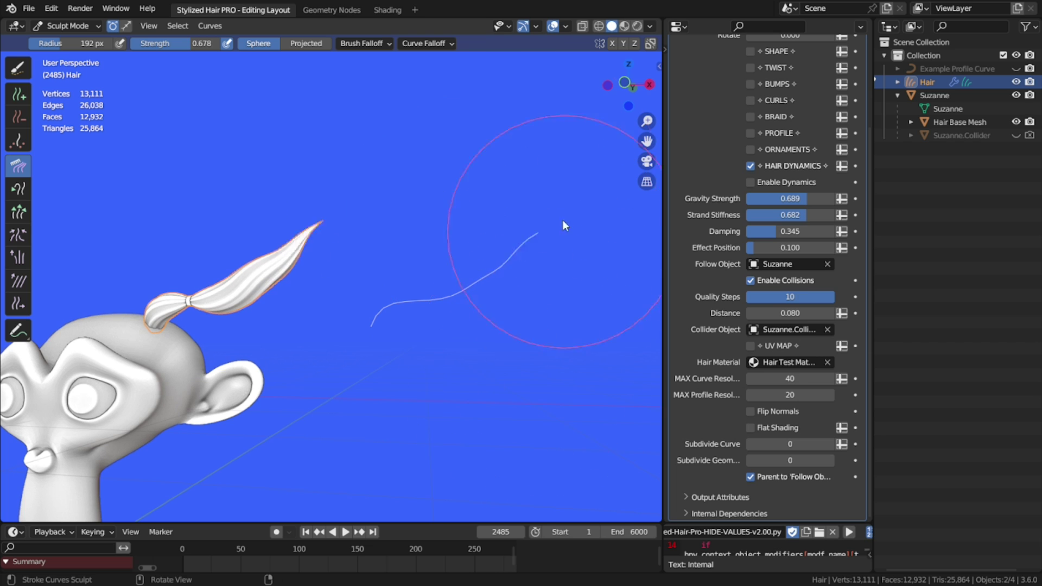
left_click_drag(530, 213, 504, 179)
left_click_drag(324, 295, 485, 178)
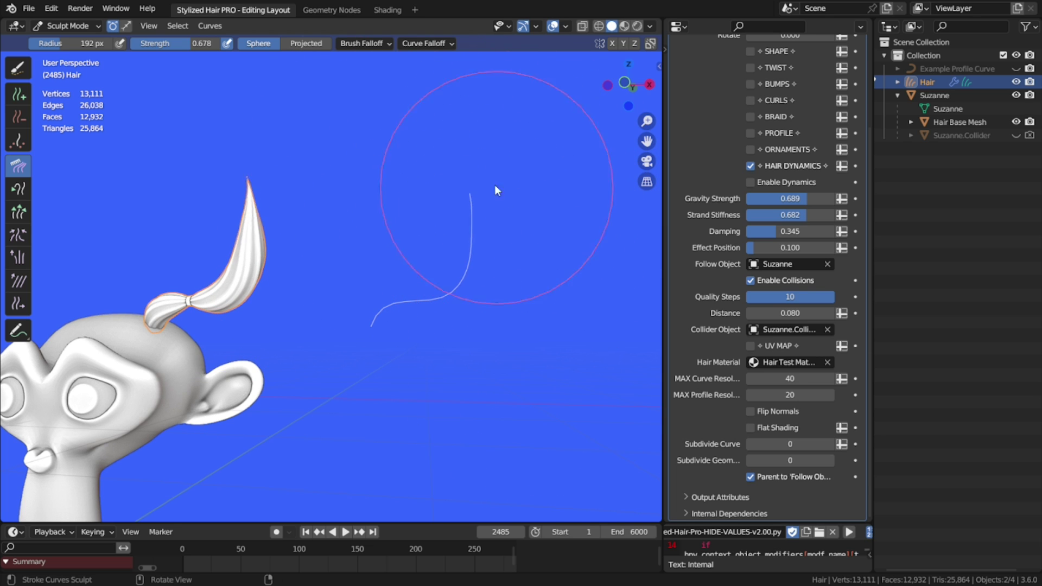
key("ctrl+Tab")
left_click(383, 352)
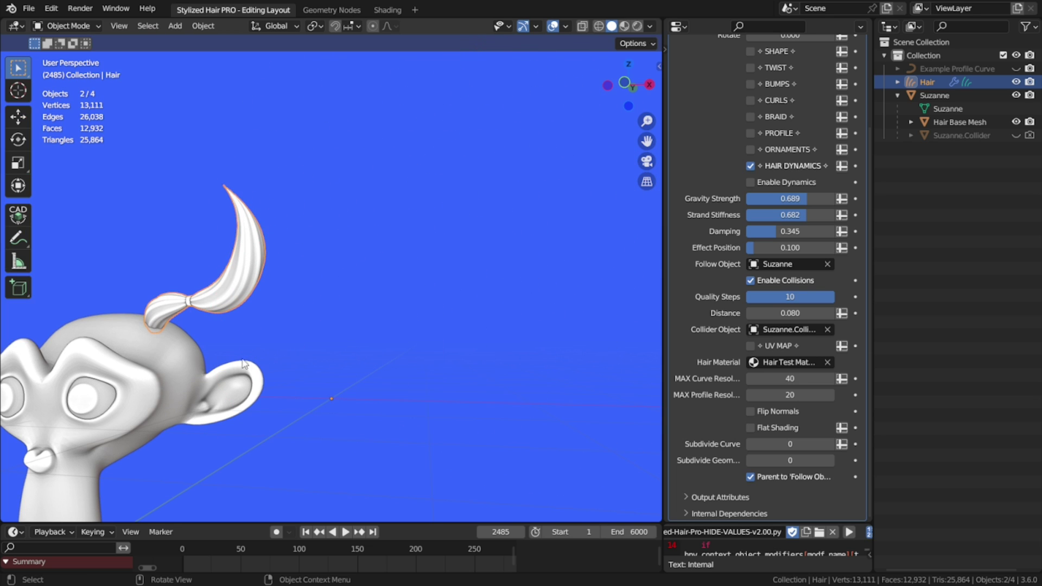
- Clear Suzanne's location and put the ponytail back into Sculpt Mode
left_click(228, 375)
key("alt+g")
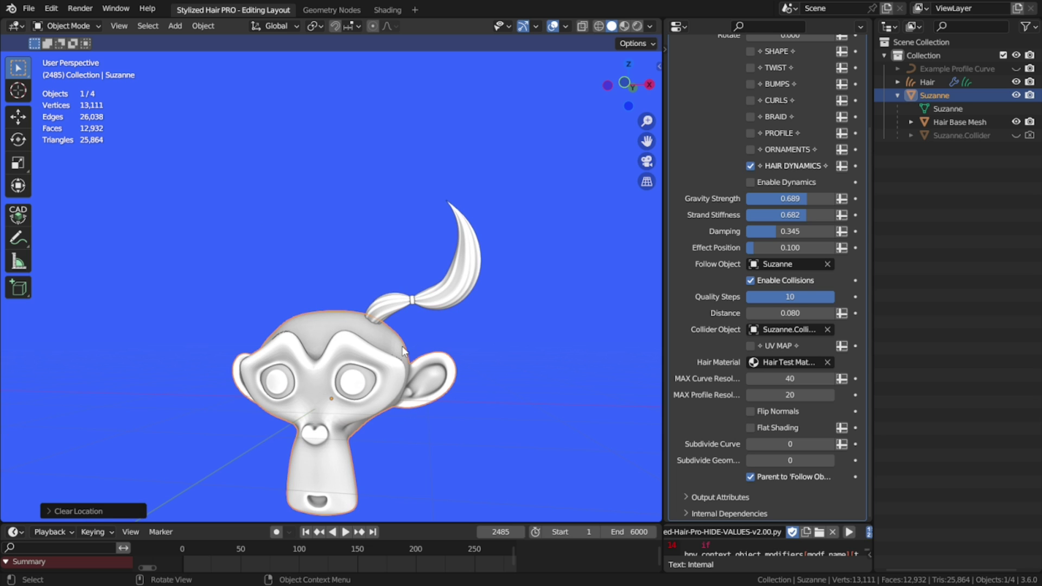
left_click(454, 281)
key("ctrl+Tab")
mouse_move(497, 379)
middle_mouse_down()
mouse_move(481, 380)
mouse_move(446, 254)
middle_mouse_up()
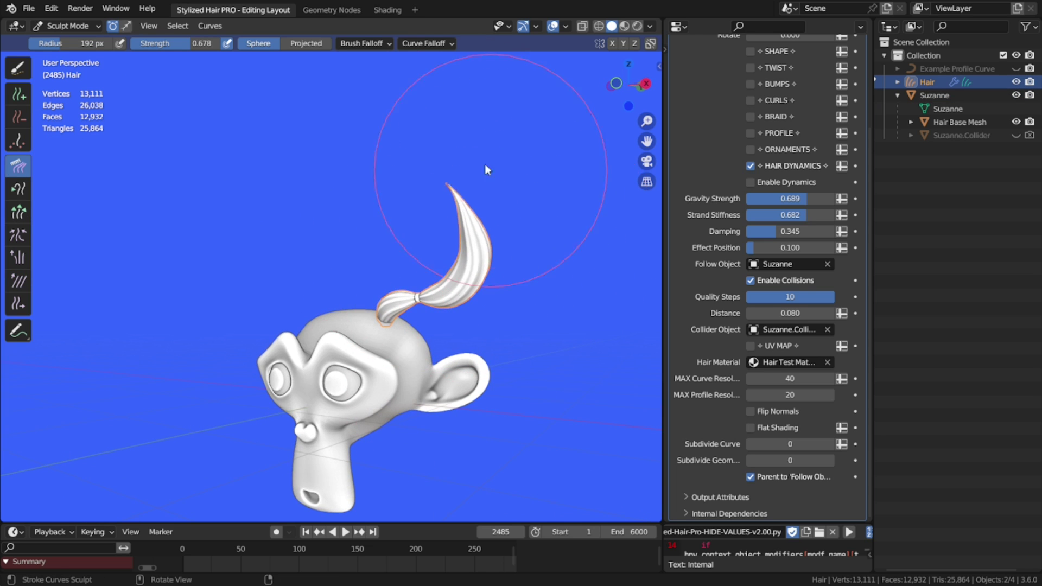
- Smooth the ponytail's curve near its base with the Smooth brush
middle_click_drag(513, 356, 396, 251)
key("shift+space")
left_click(428, 431)
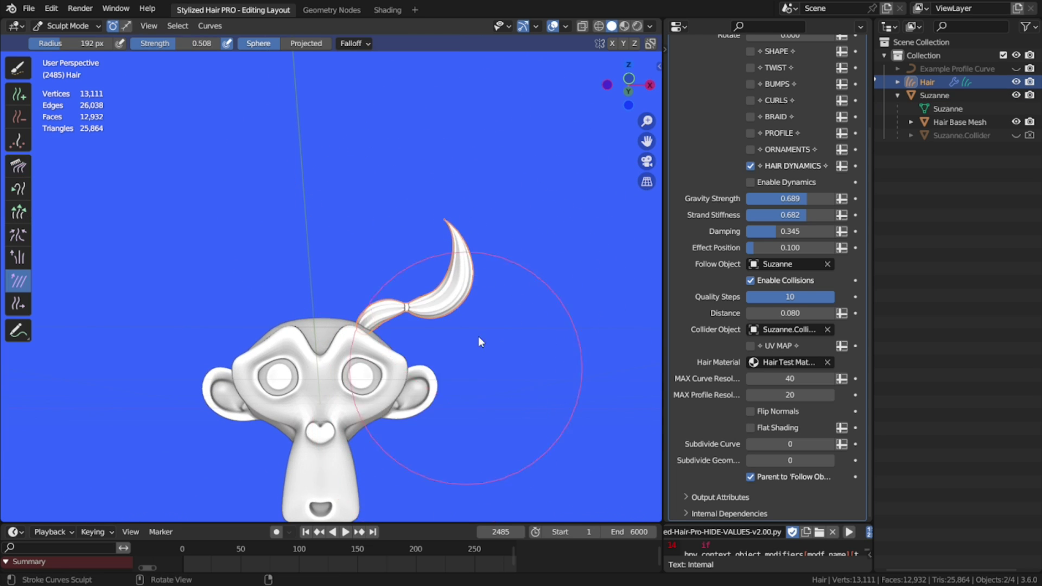
left_click_drag(419, 307, 451, 318)
middle_click_drag(559, 358, 506, 373)
middle_click_drag(575, 310, 517, 354, "shift")
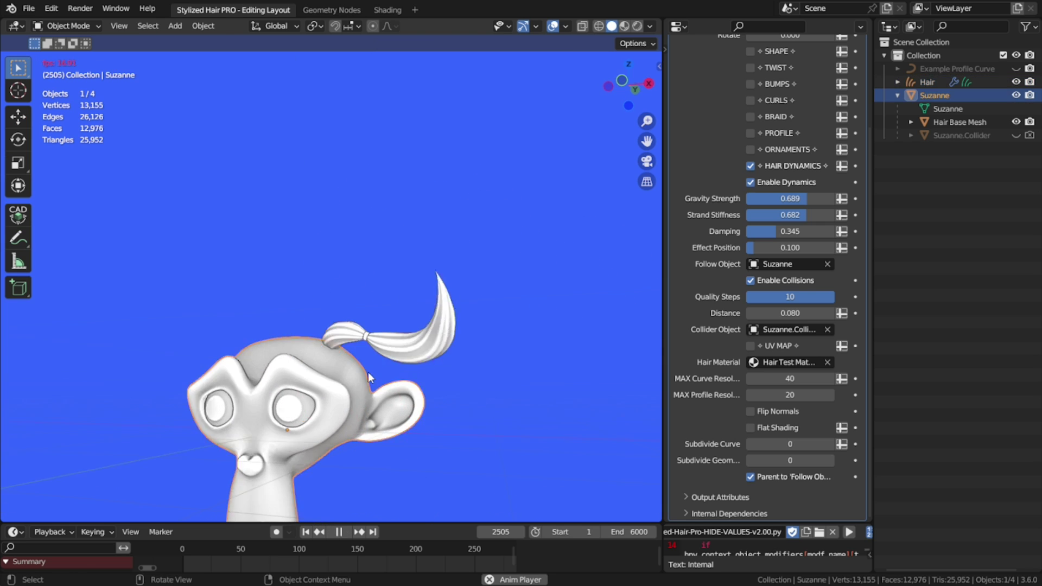
- Re-enable dynamics with Gravity Strength 0.169 and move and rotate Suzanne during playback to test the ponytail
scroll(368, 373, "down", 1)
middle_click_drag(530, 320, 544, 314)
key("g")
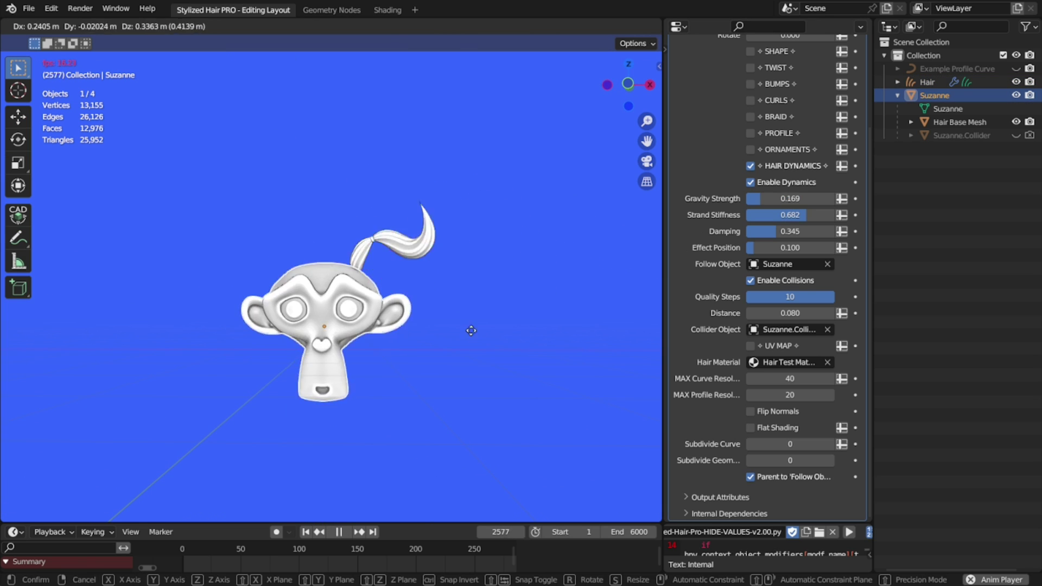
left_click(499, 290)
key("r")
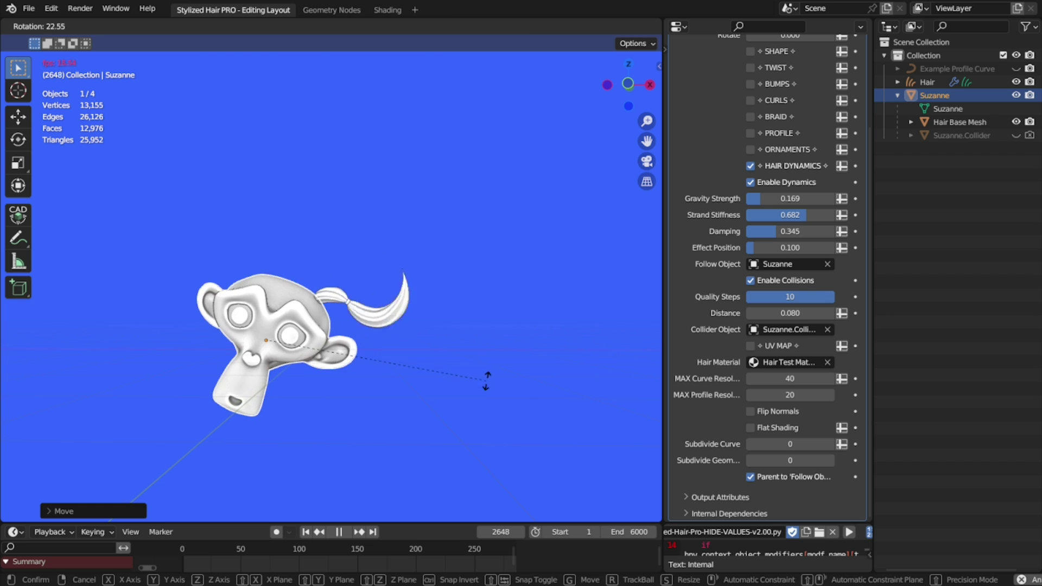
left_click(478, 347)
key("g")
left_click(546, 356)
- Try a trackball rotation of Suzanne during playback, cancel it and clear her location
key("r")
key("r")
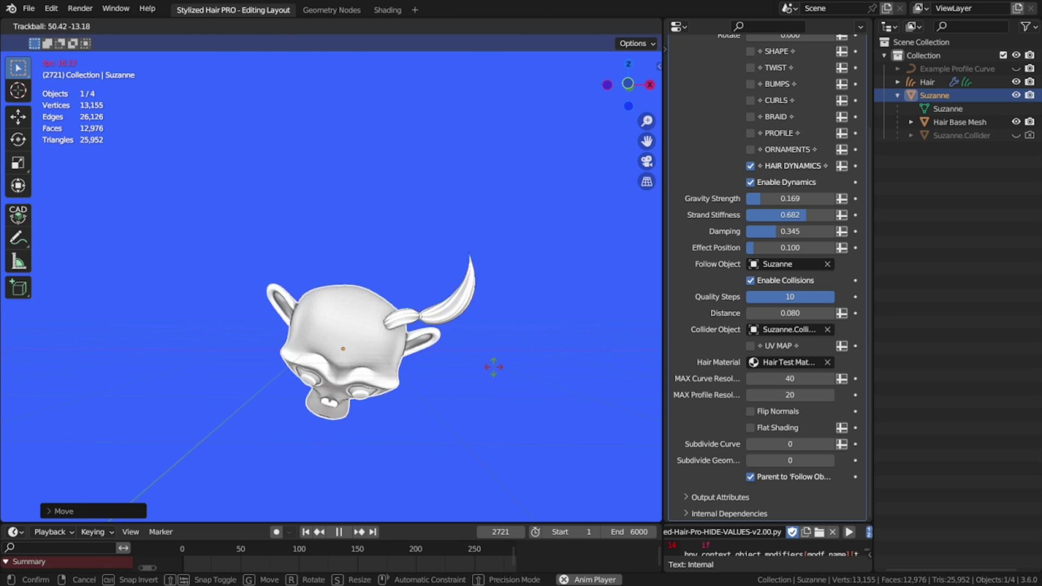
right_click(477, 293)
key("alt+g")
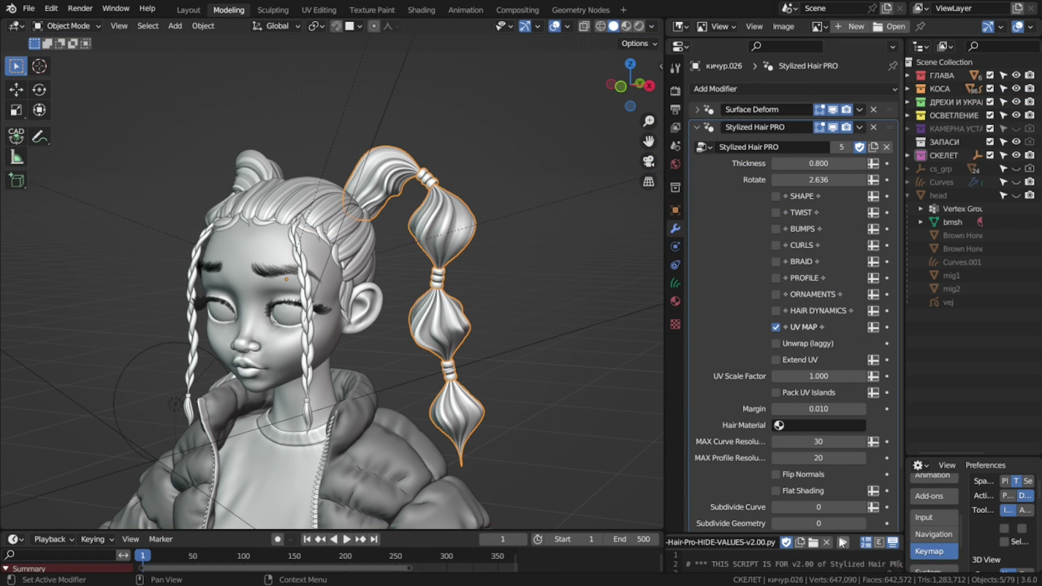
- Run the Hide-Values script in the character file and open the front braid's material in the Shading workspace
left_click(843, 543)
scroll(739, 392, "down", 2)
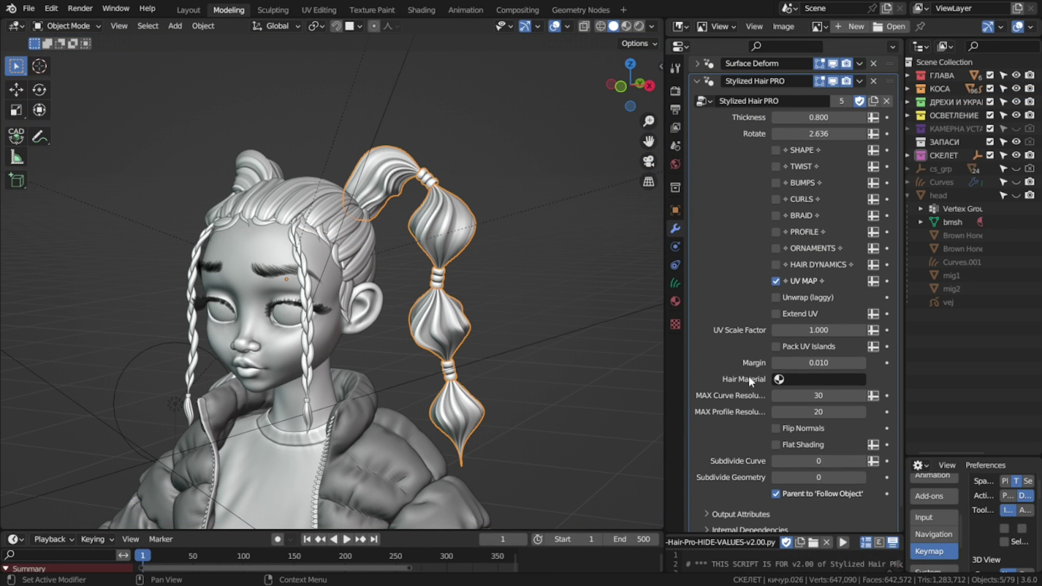
left_click(422, 9)
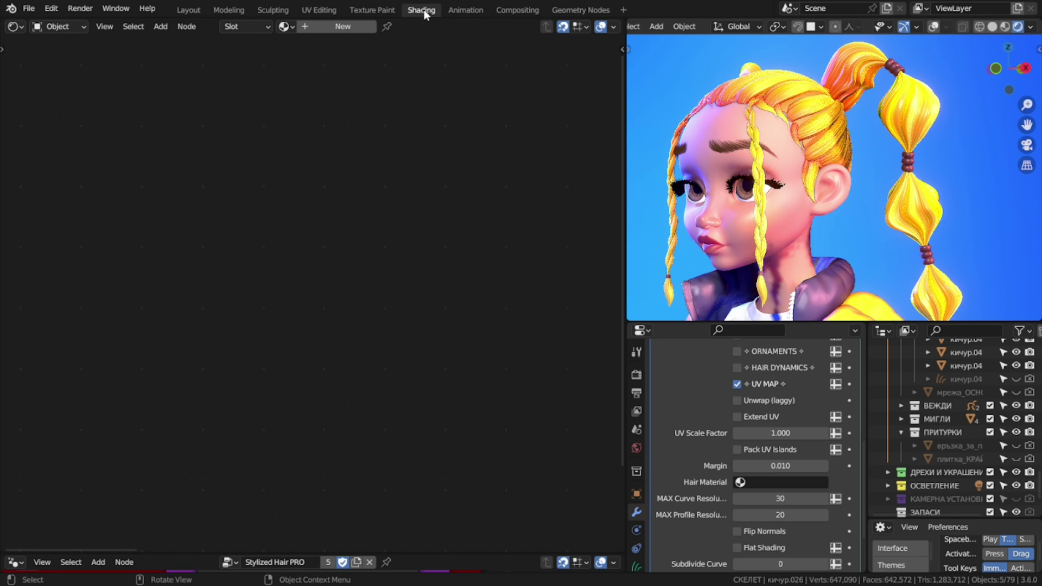
left_click(763, 159)
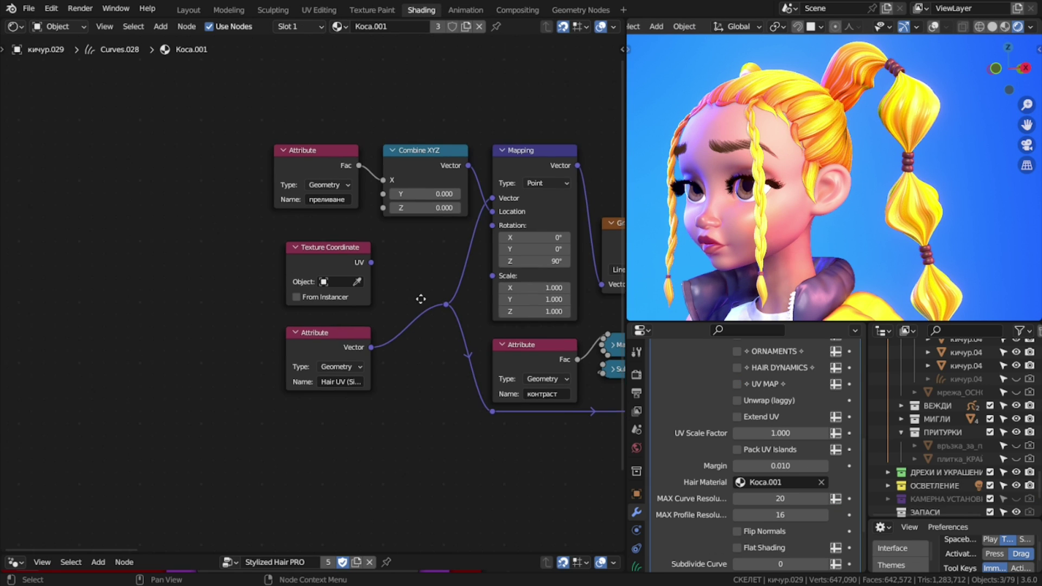
- Widen the Attribute node below Texture Coordinate so its full name, Hair UV (Simple), is readable
scroll(422, 301, "up", 3)
scroll(424, 362, "up", 1)
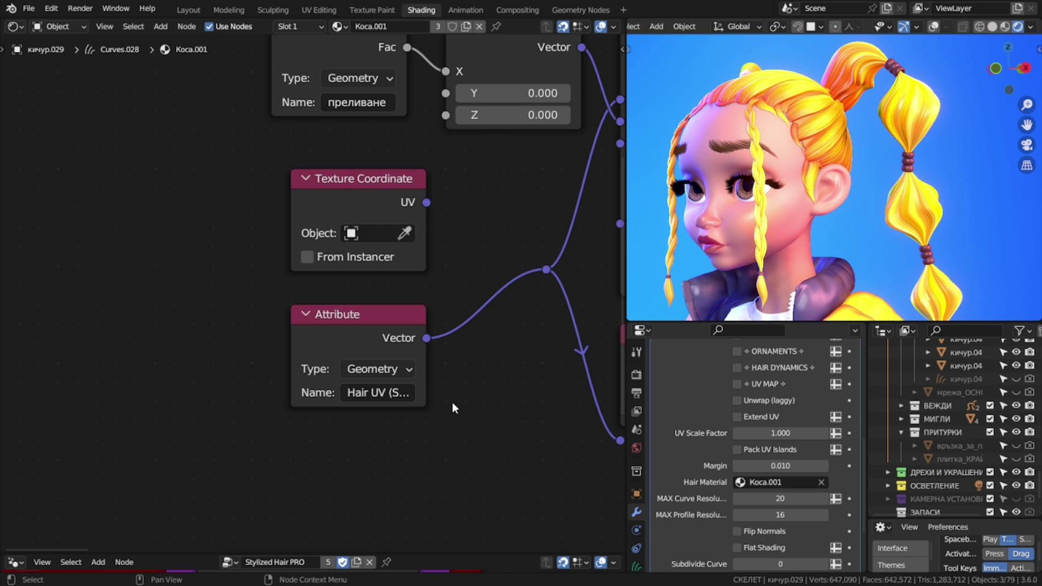
middle_click_drag(458, 400, 486, 338)
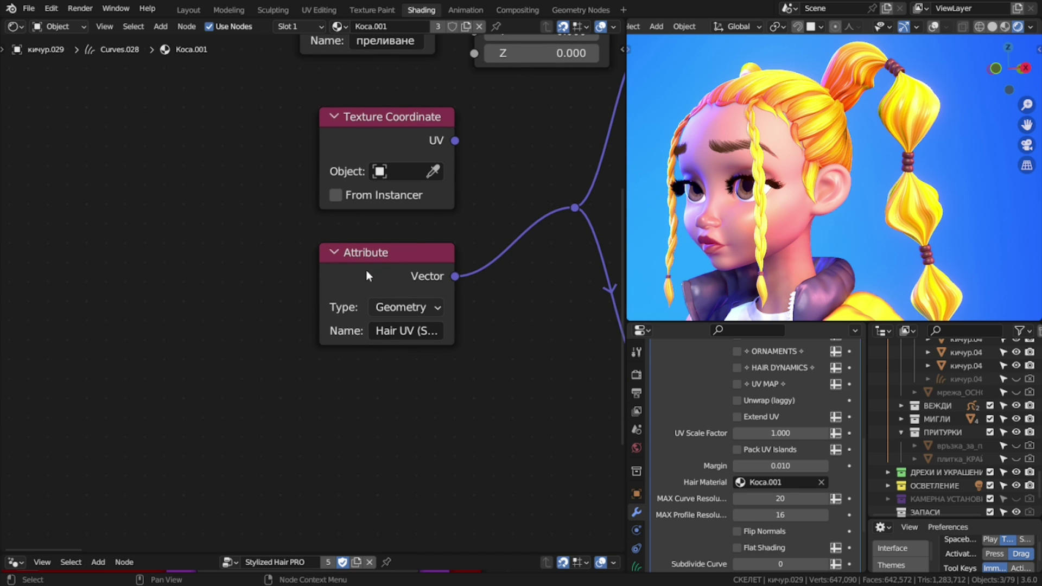
left_click_drag(322, 274, 170, 277)
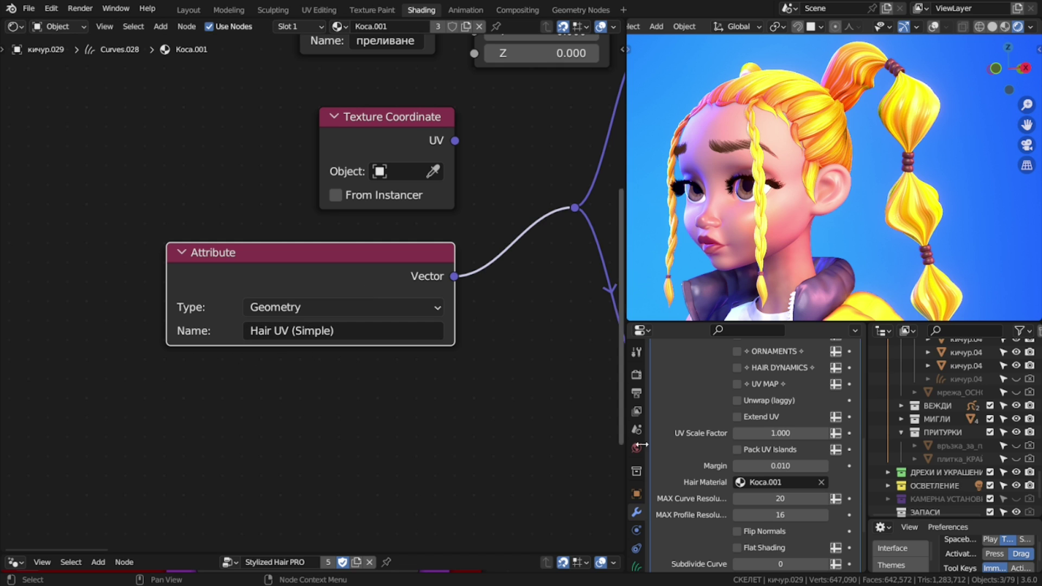
- Expand the Stylized Hair PRO modifier's Internal Dependencies to show its written attribute names
scroll(746, 543, "down", 4)
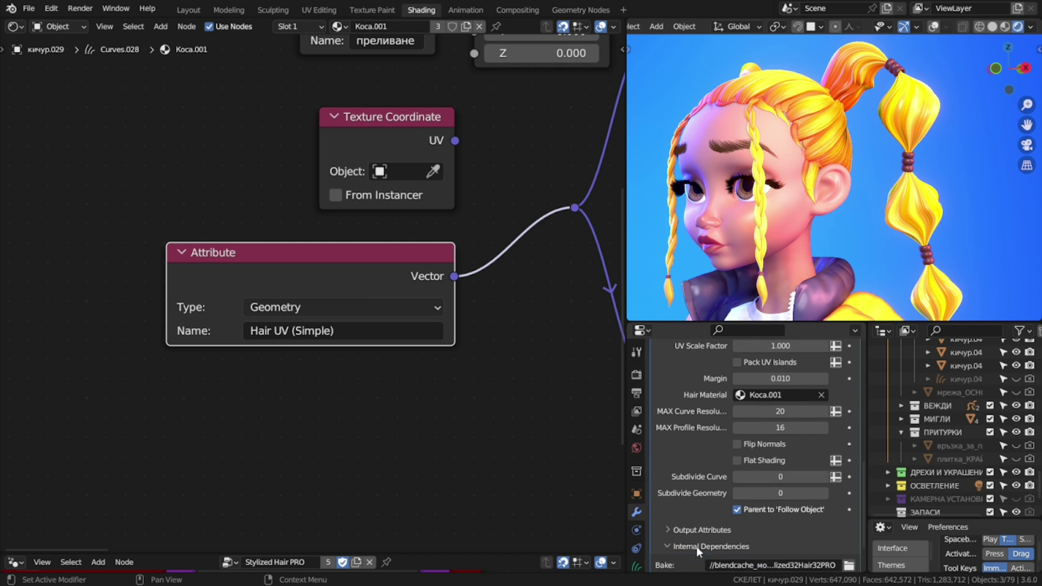
left_click(696, 547)
scroll(768, 460, "down", 3)
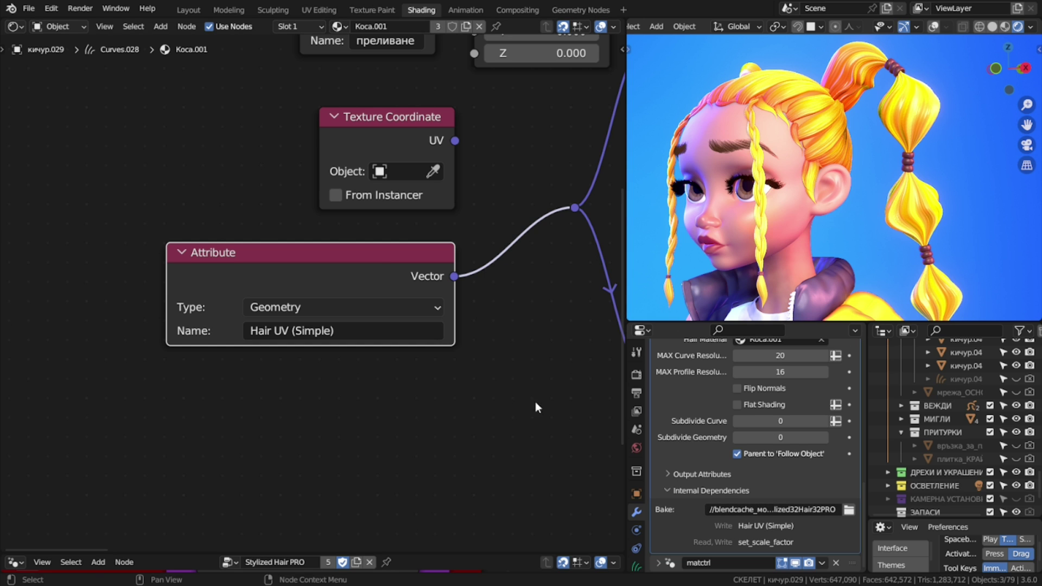
- Preview the Hair UV (Simple) Attribute node on the hair from several angles, and restore the Principled BSDF output
left_click(380, 265, "ctrl+shift")
middle_click_drag(912, 209, 859, 192)
middle_click_drag(904, 251, 901, 154)
scroll(416, 190, "down", 1)
scroll(416, 190, "down", 20)
middle_click_drag(434, 232, 179, 230)
left_click(455, 271, "ctrl+shift")
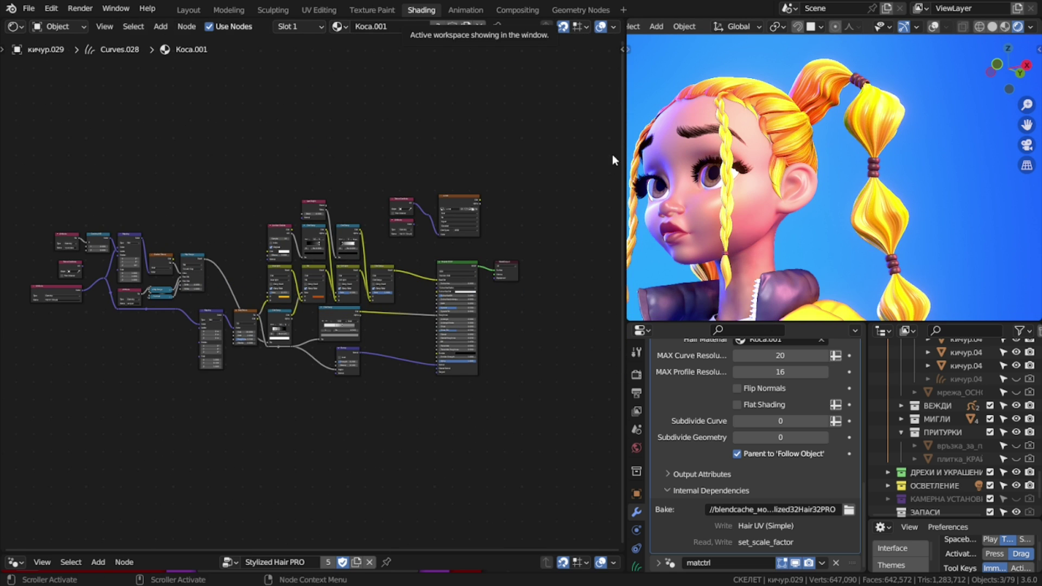
- Turn on Unwrap (laggy) for the front braid and turn it off again
scroll(714, 448, "up", 5)
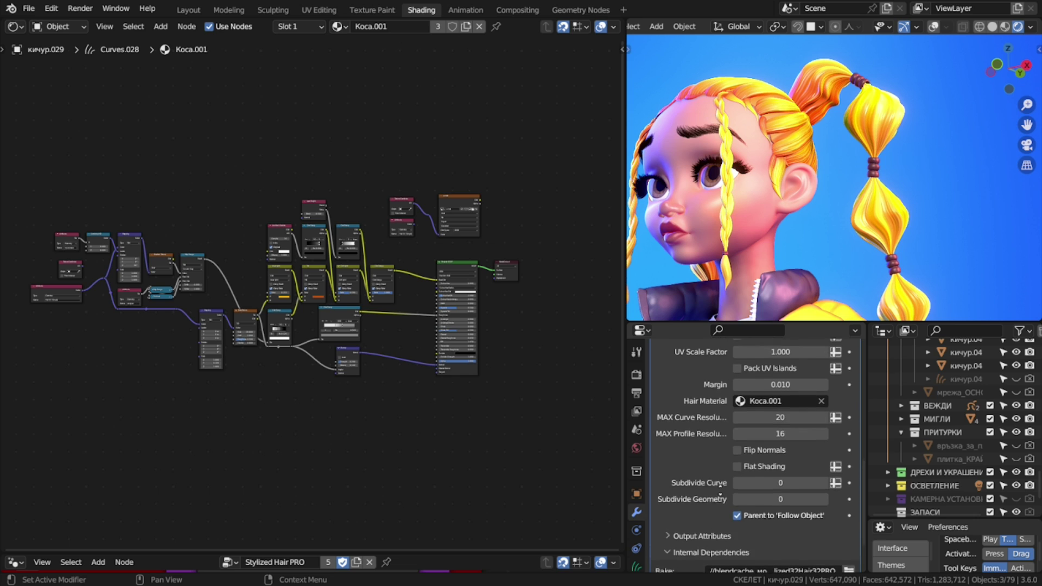
scroll(732, 370, "up", 4)
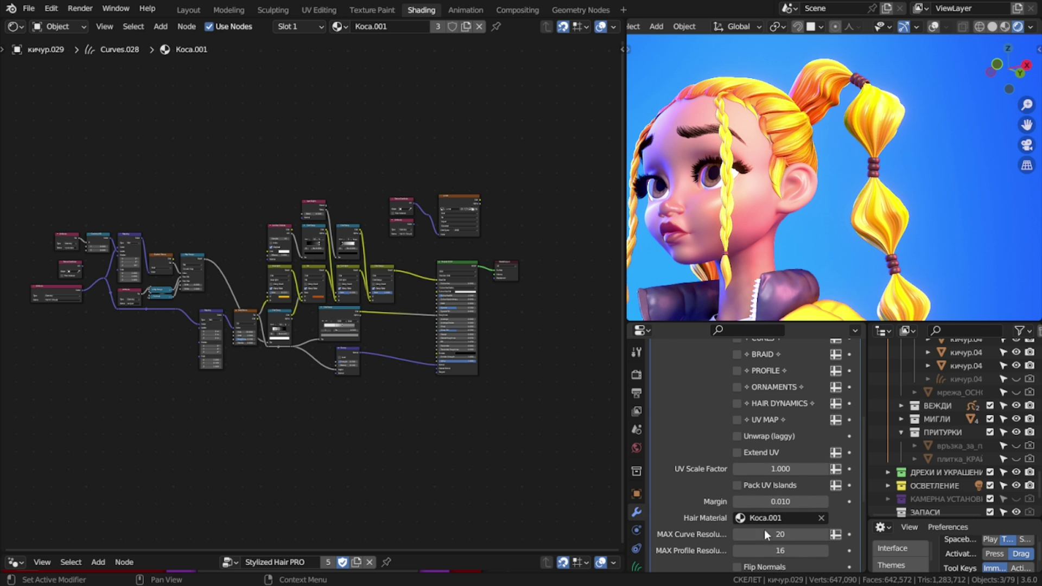
left_click(739, 435)
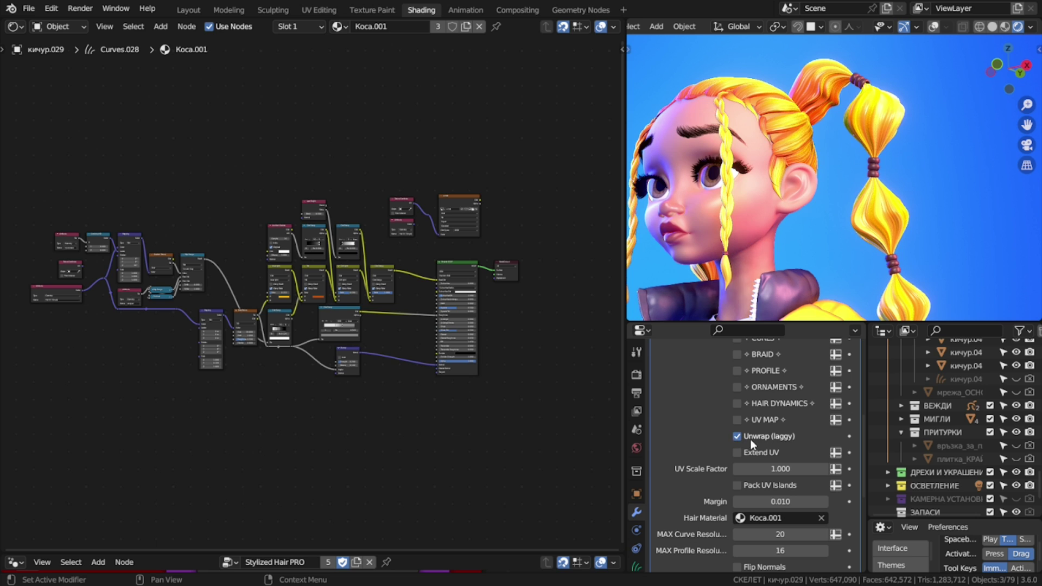
left_click(737, 436)
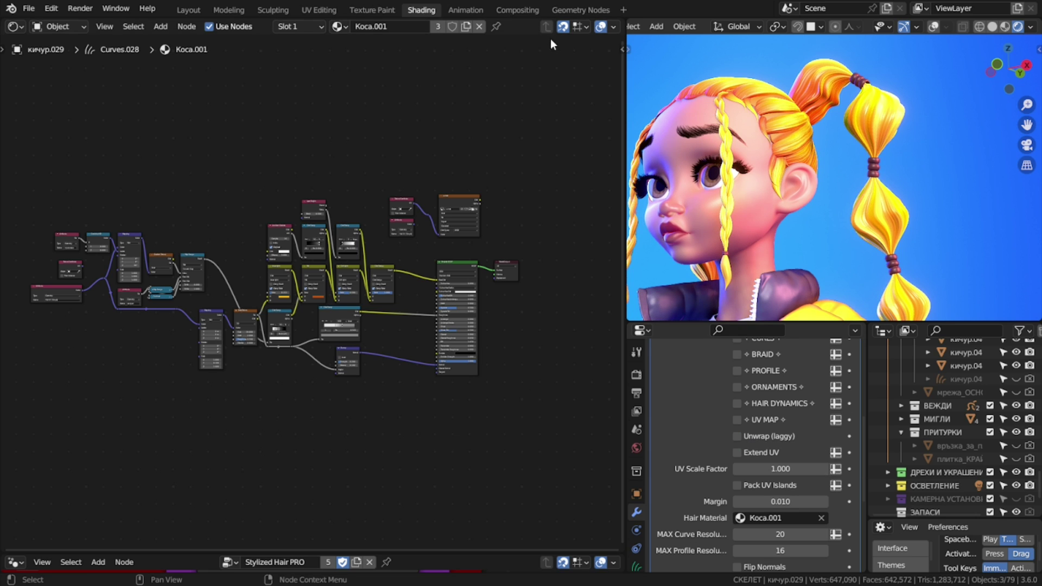
- Examine the Global Settings Panel in the Geometry Nodes workspace, including the materials offered for Global Material Settings
left_click(570, 11)
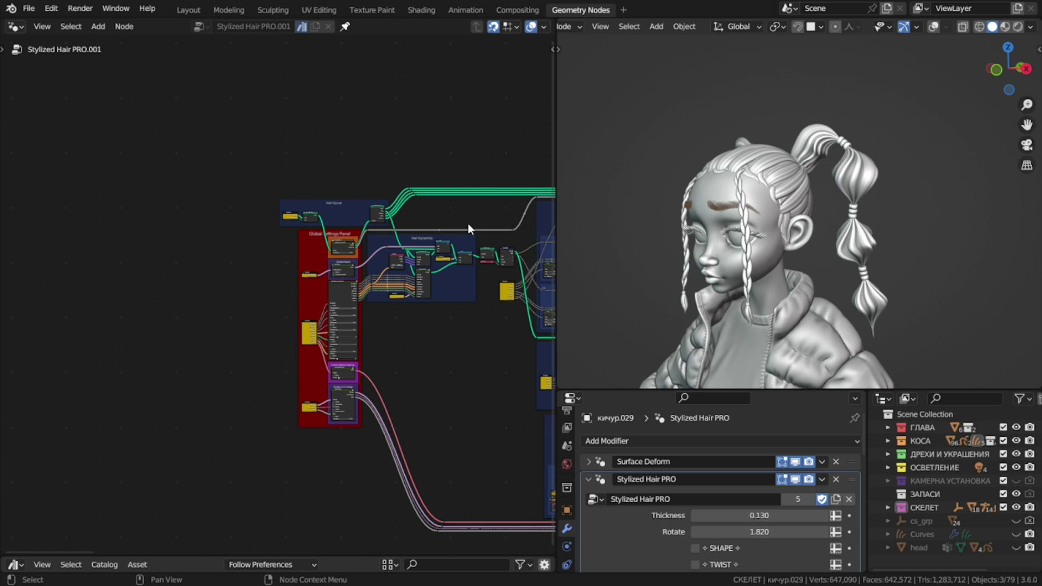
scroll(379, 326, "up", 5)
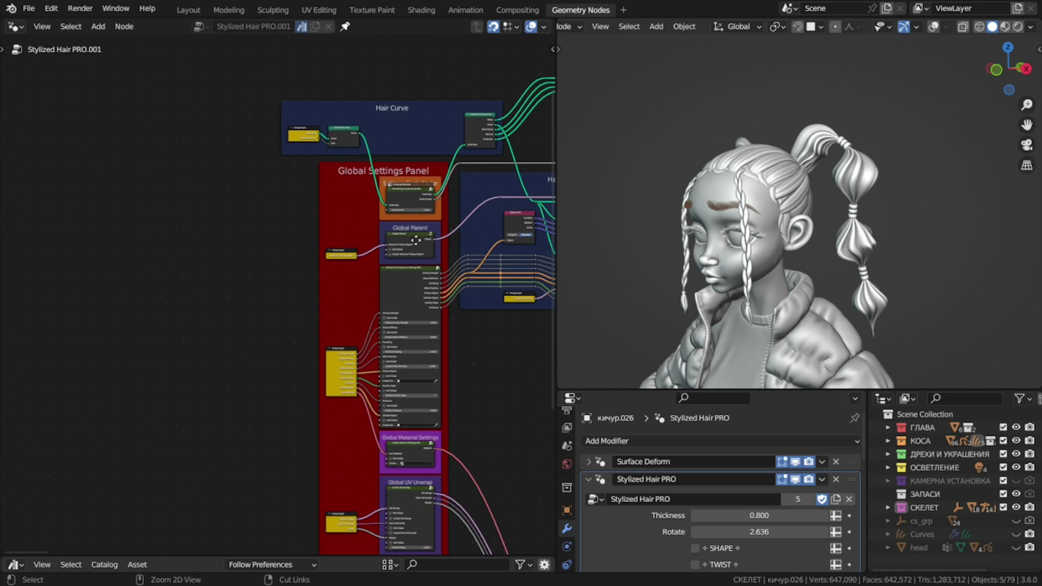
scroll(446, 297, "up", 2)
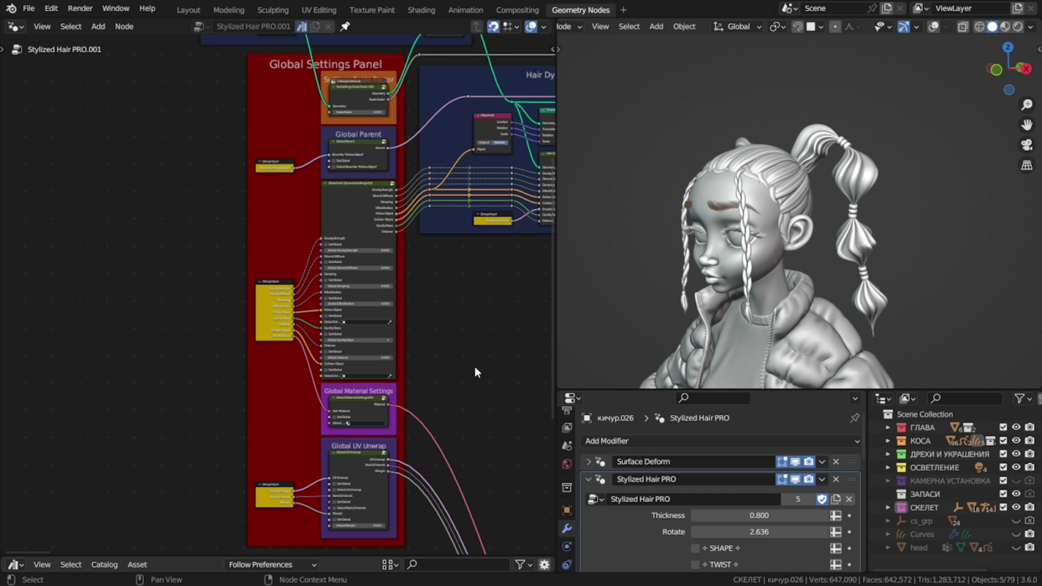
middle_click_drag(372, 372, 425, 382, "ctrl")
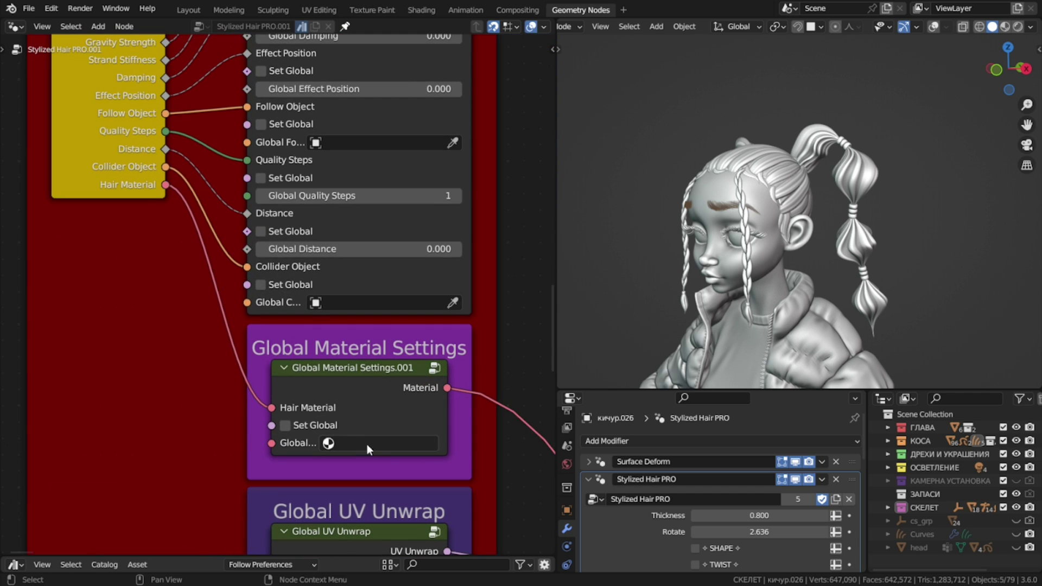
left_click(387, 448)
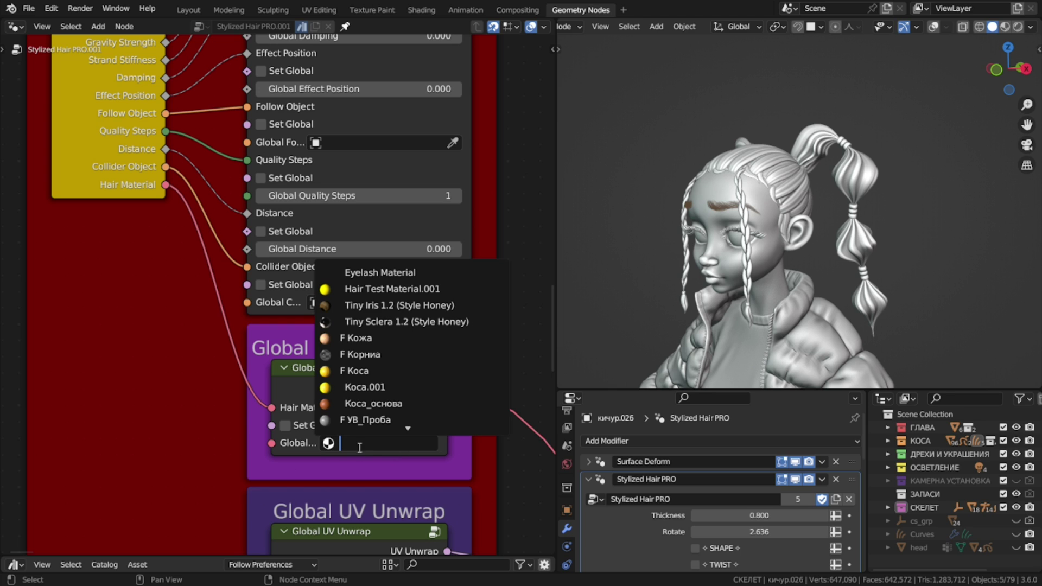
left_click(117, 349)
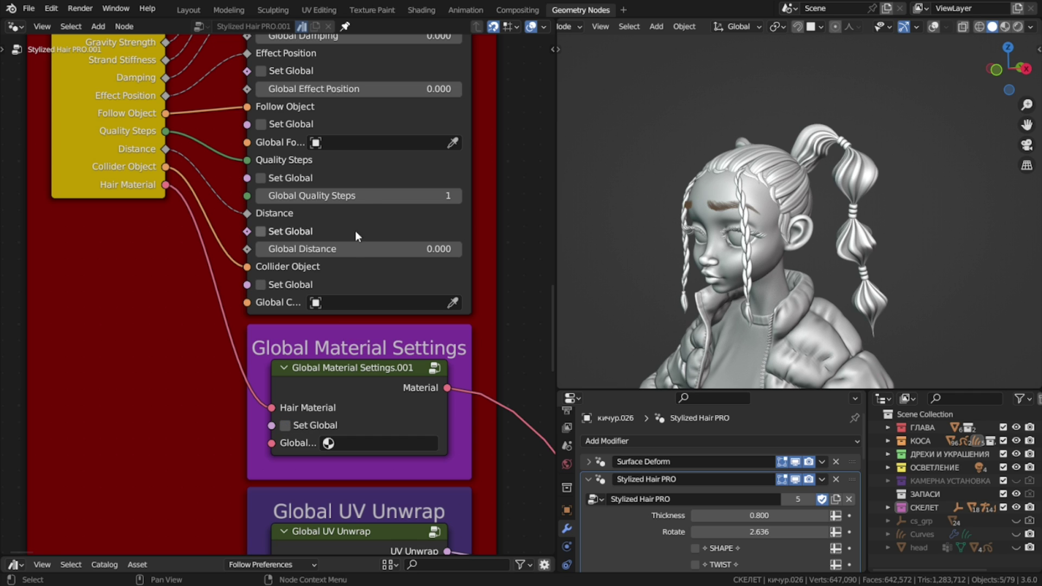
middle_click_drag(370, 204, 335, 409)
left_click_drag(307, 166, 237, 157)
key("ctrl+z")
middle_click_drag(367, 323, 323, 86)
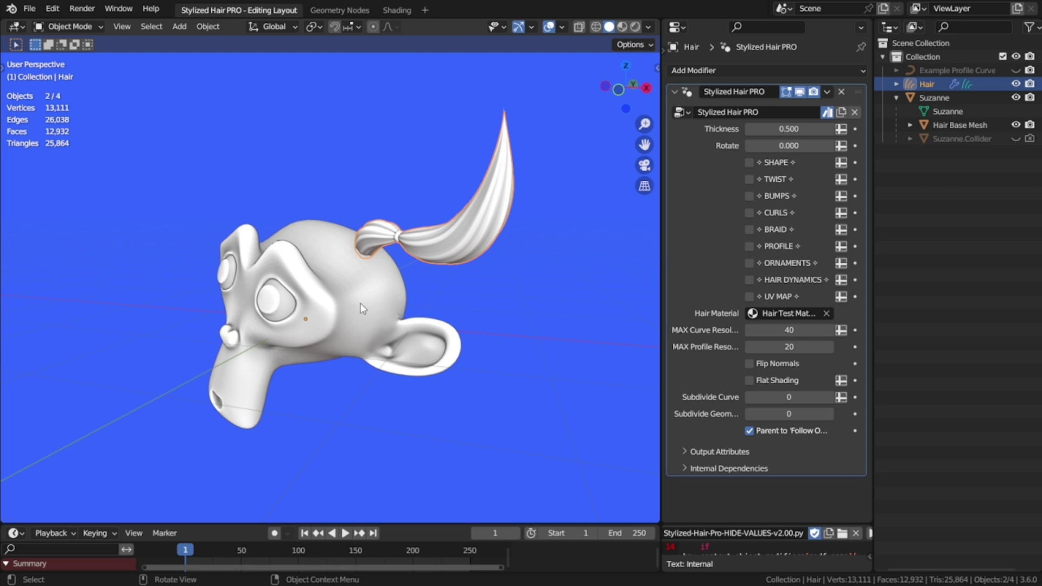
- Add a cube beside Suzanne as a size reference and delete it
key("shift+a")
mouse_move(388, 294)
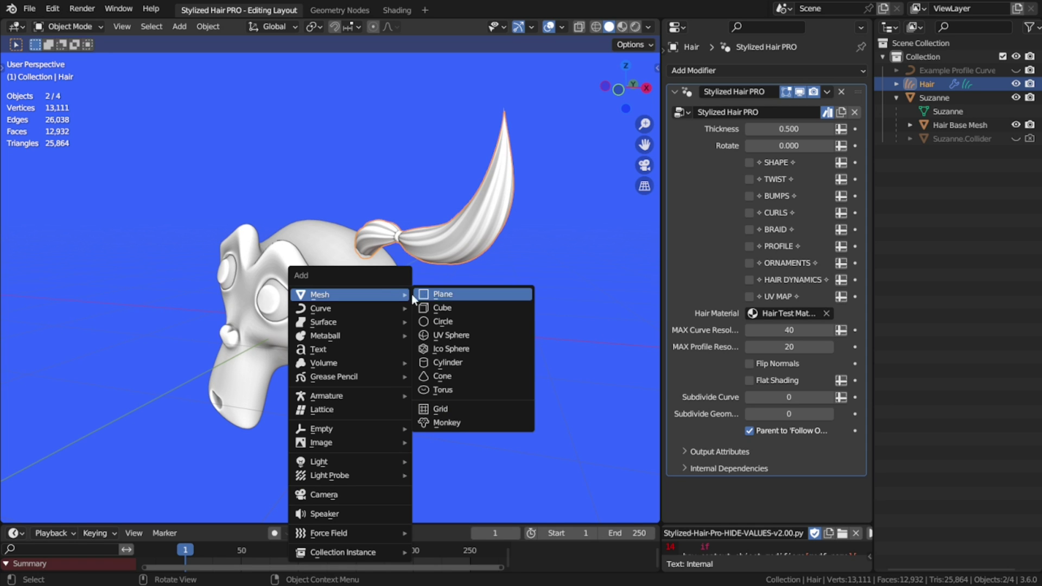
left_click(448, 313)
key("g")
left_click(399, 242)
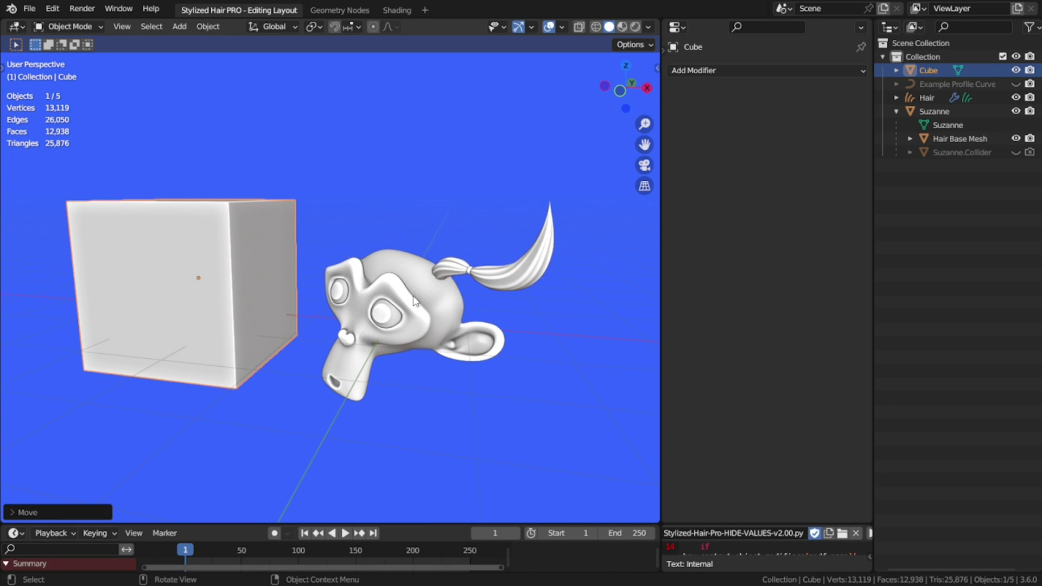
key("Delete")
- Select Suzanne and check its dimensions in the transform properties
scroll(247, 271, "up", 3)
left_click(449, 321)
key("n")
left_click(652, 69)
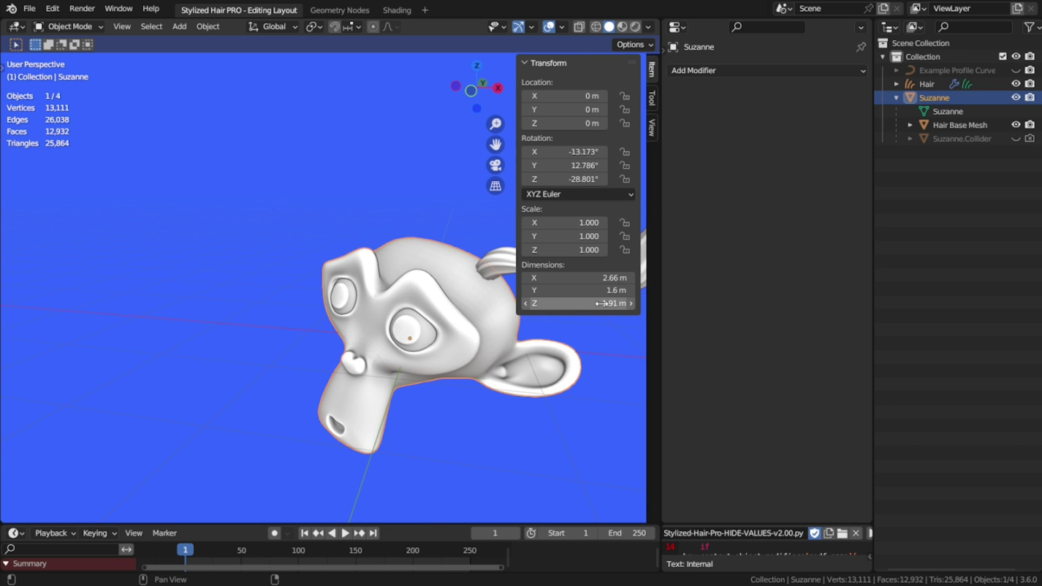
key("n")
- Scale Suzanne and the hair down together and apply the scale
middle_click_drag(467, 414, 321, 412, "shift")
middle_click_drag(338, 410, 373, 402)
left_click(445, 260)
left_click(348, 325, "shift")
scroll(349, 326, "down", 4)
key("s")
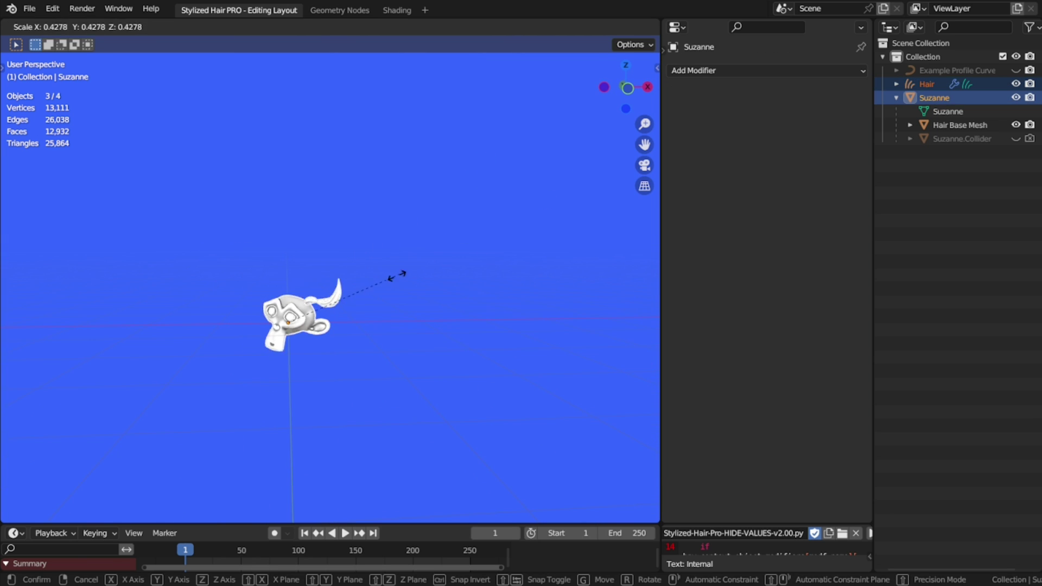
left_click(307, 374)
scroll(307, 374, "up", 4)
key("ctrl+a")
left_click(352, 318)
- Select the hair on the shrunken Suzanne and try adjusting its Thickness
left_click(385, 305)
scroll(400, 335, "up", 3)
middle_click_drag(400, 335, 438, 336)
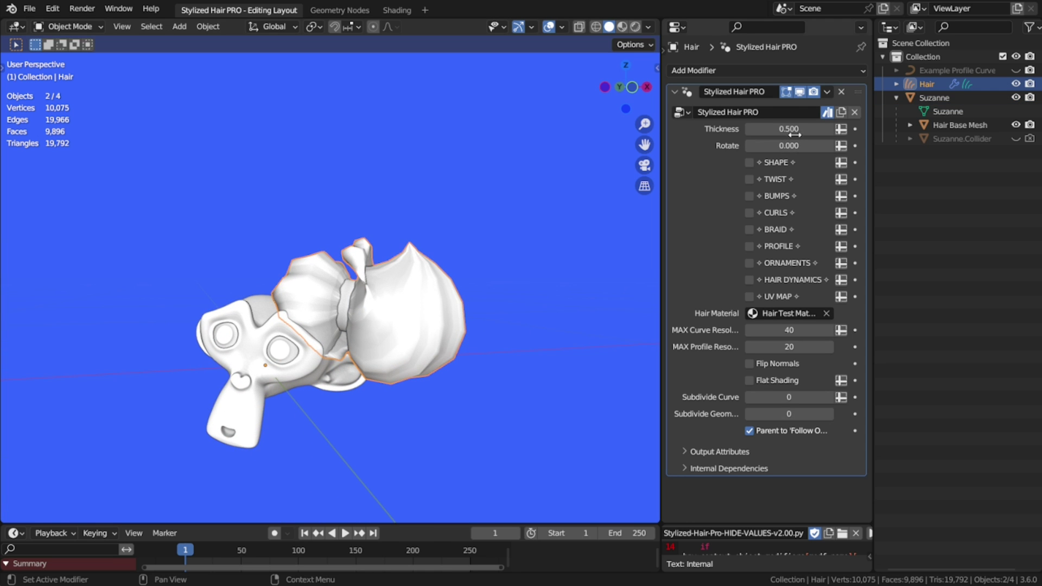
mouse_move(790, 129)
left_mouse_down()
mouse_move(803, 130)
mouse_move(765, 130)
mouse_move(790, 129)
left_mouse_up()
middle_click_drag(425, 342, 433, 342)
- Bring up the Set Settings Scale Factor node in the Geometry Nodes workspace and enlarge the modifier settings area
left_click(340, 10)
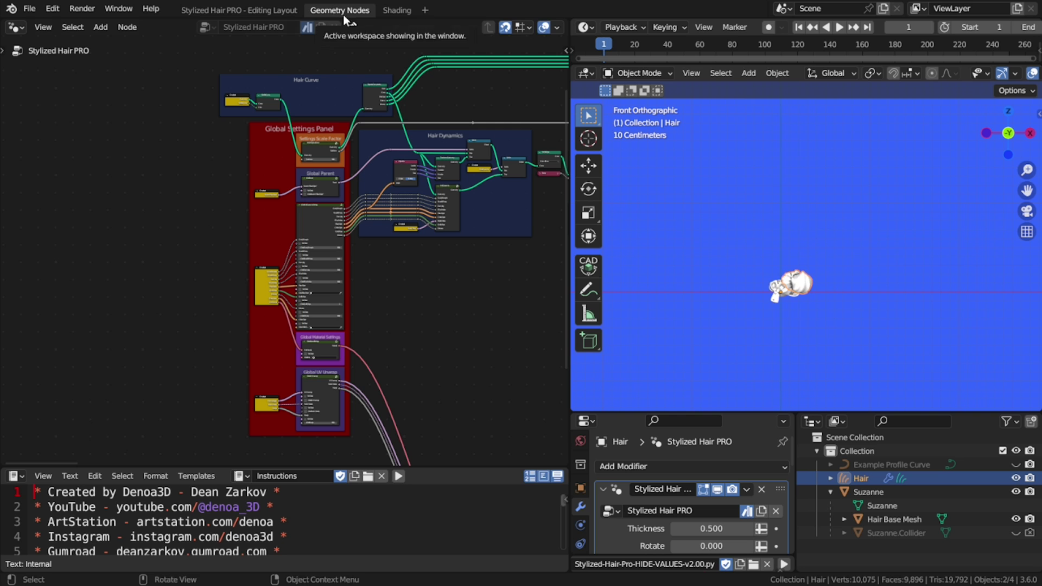
scroll(364, 280, "up", 2)
scroll(364, 280, "up", 6)
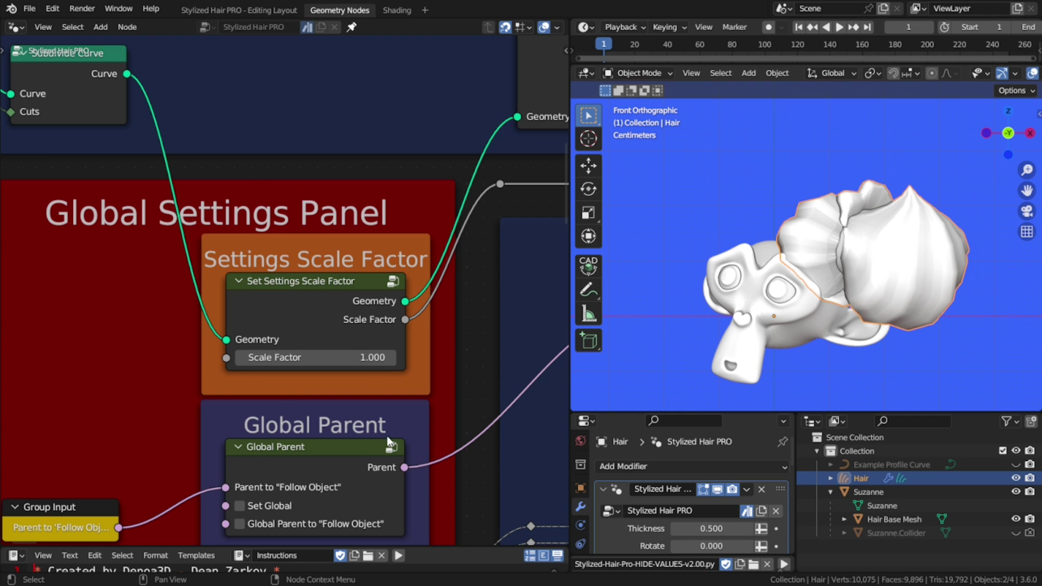
scroll(723, 476, "down", 1)
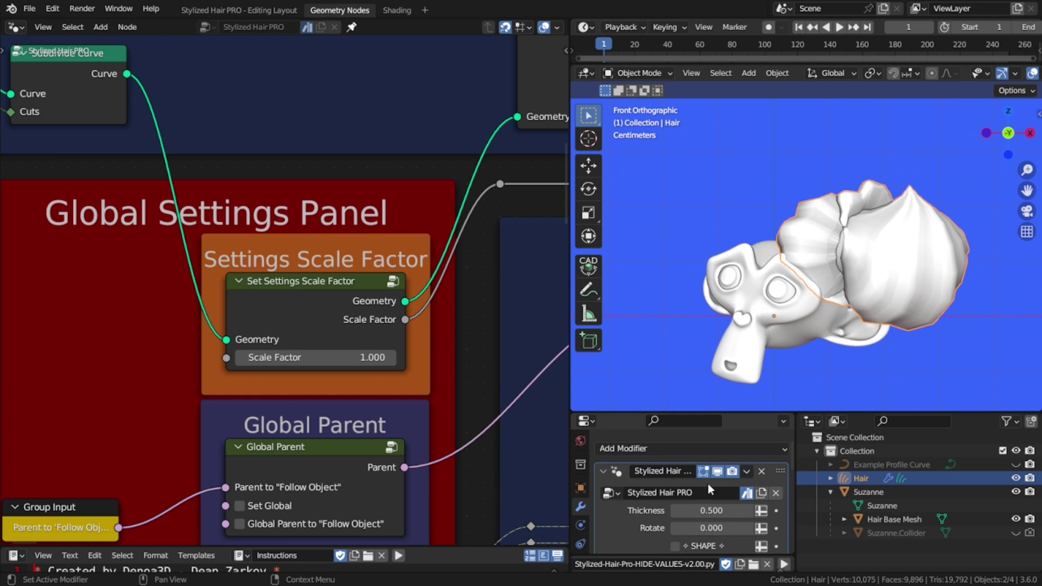
left_click_drag(763, 414, 762, 349)
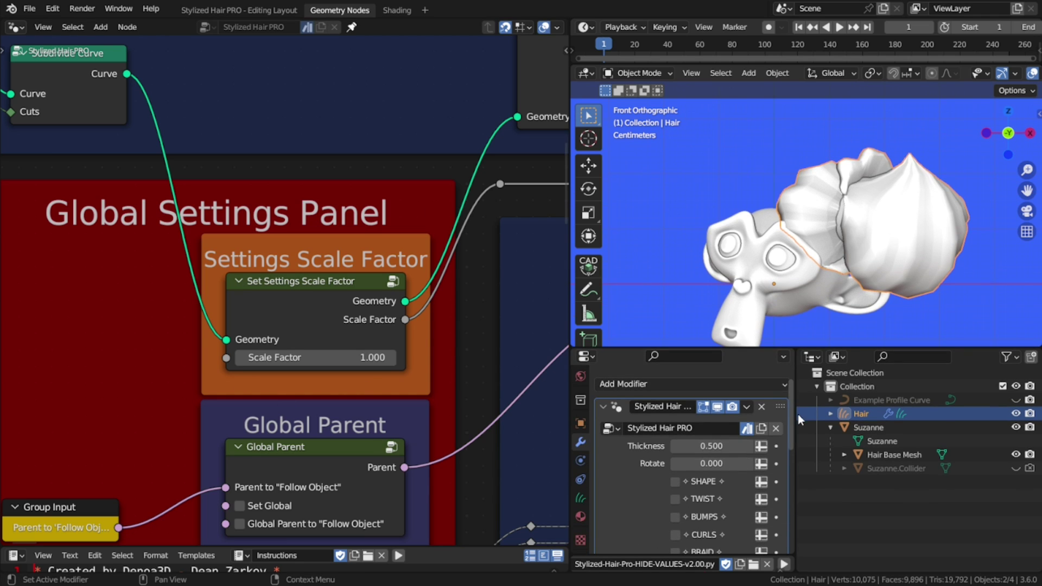
left_click_drag(797, 420, 870, 418)
mouse_move(764, 446)
left_mouse_down()
mouse_move(788, 446)
mouse_move(763, 446)
left_mouse_up()
- Set the Scale Factor in Set Settings Scale Factor to 0.2 and test the hair's Thickness
left_click(349, 364)
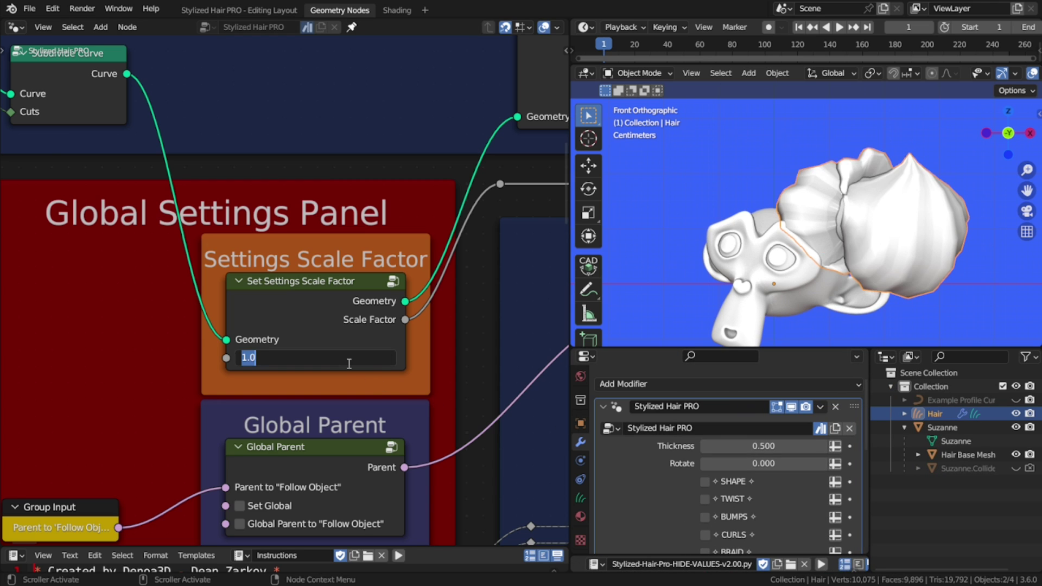
type(".2")
key("Return")
middle_click_drag(813, 220, 873, 167)
scroll(828, 197, "up", 5)
mouse_move(764, 446)
left_mouse_down()
mouse_move(680, 446)
mouse_move(767, 446)
left_mouse_up()
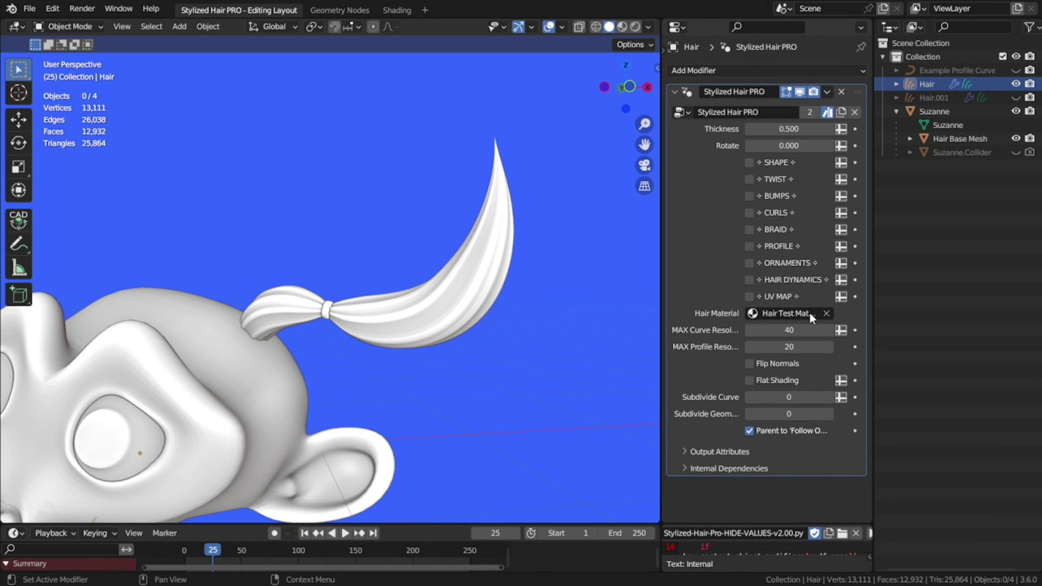
- Set both MAX Curve Resolution and MAX Profile Resolution of Suzanne's tied hair strand to 0
left_click(449, 298)
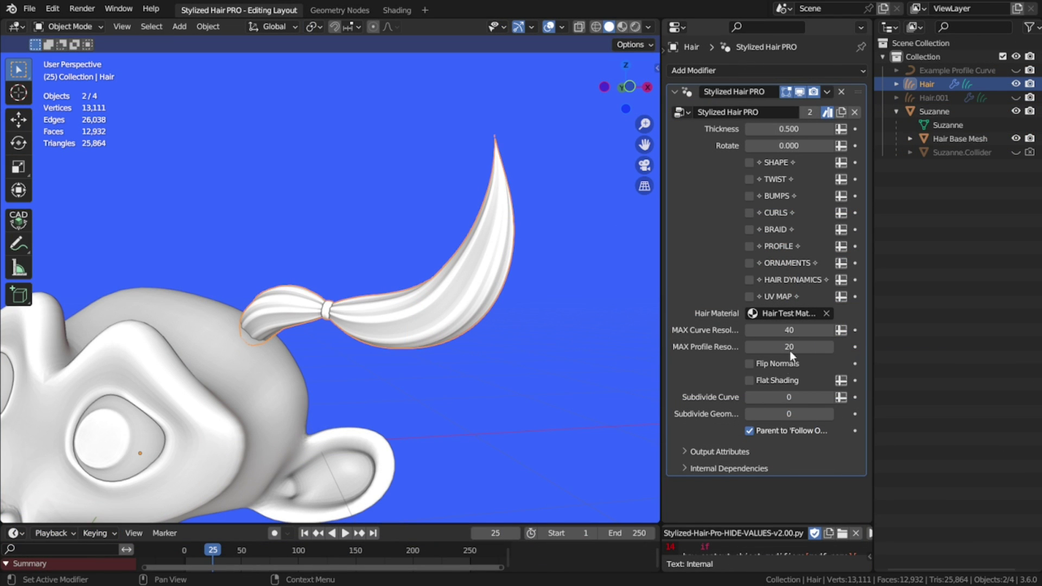
left_click_drag(799, 331, 747, 347)
scroll(431, 311, "up", 2)
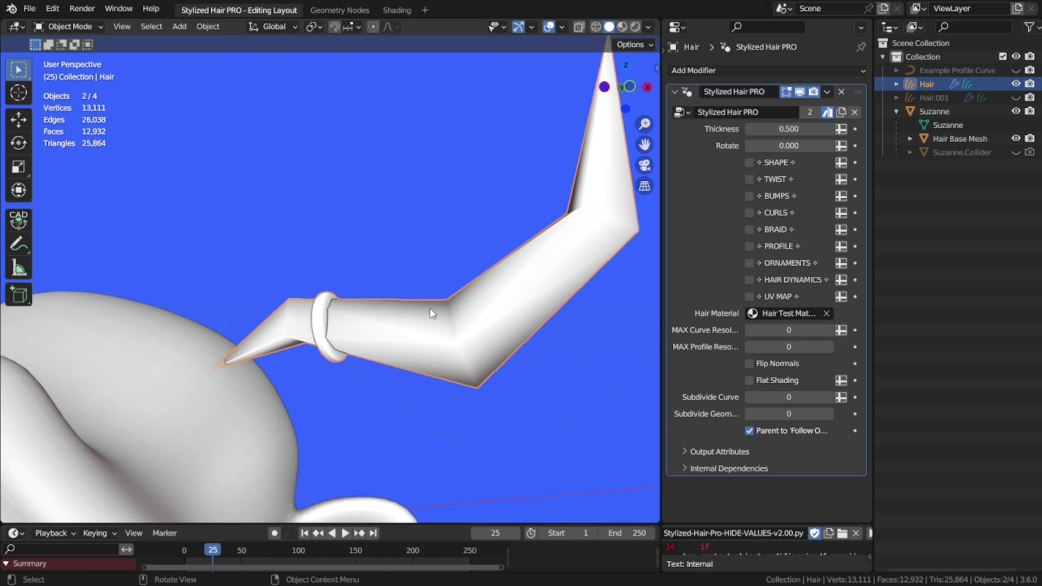
middle_click_drag(431, 310, 401, 337, "shift")
- Turn on Flat Shading for the low-resolution hair, view it, and turn it off again
left_click(750, 381)
scroll(502, 340, "down", 3)
middle_click_drag(504, 344, 482, 356)
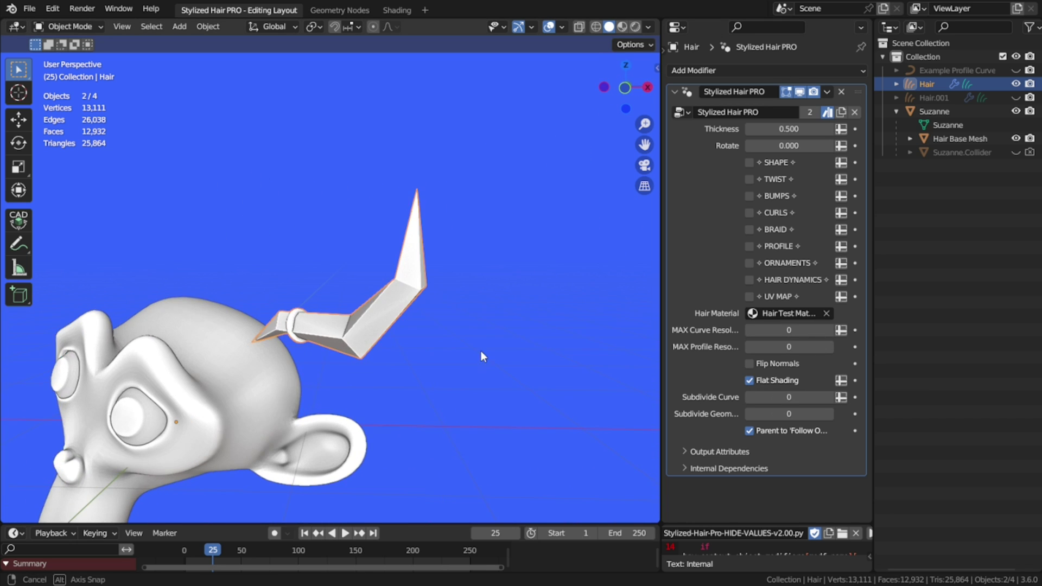
left_click(750, 381)
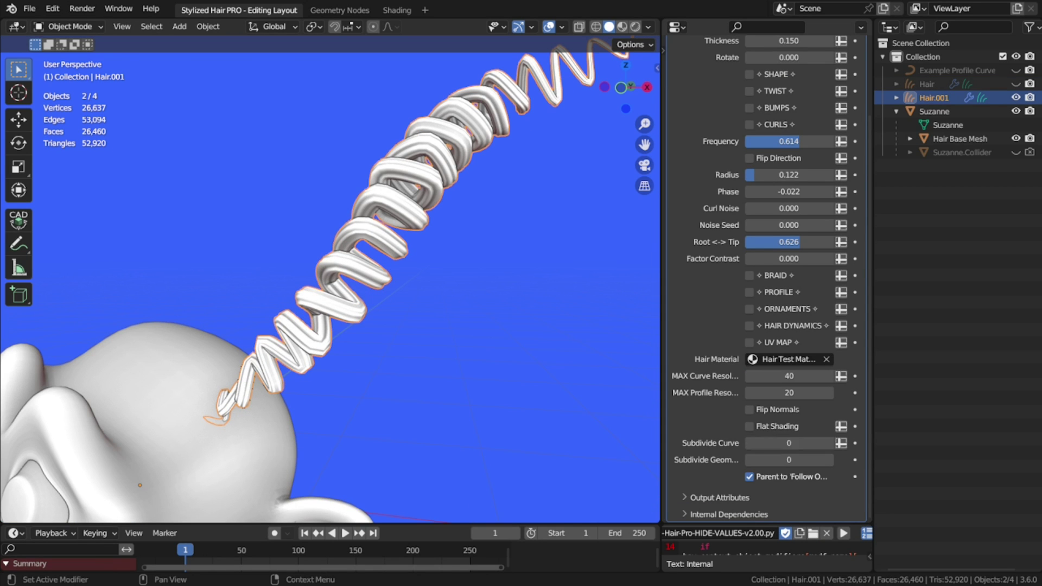
- Set Subdivide Curve to 2 on the curly hair and lower its MAX Curve Resolution
middle_click_drag(326, 370, 379, 295)
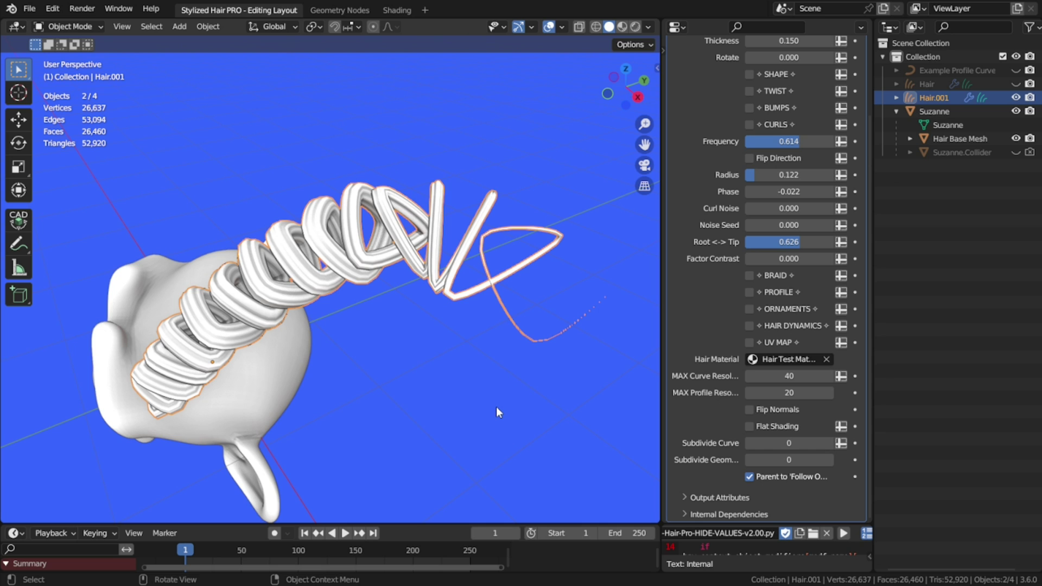
left_click(829, 444)
left_click(829, 443)
middle_click_drag(286, 392, 362, 332)
middle_click_drag(431, 289, 435, 304)
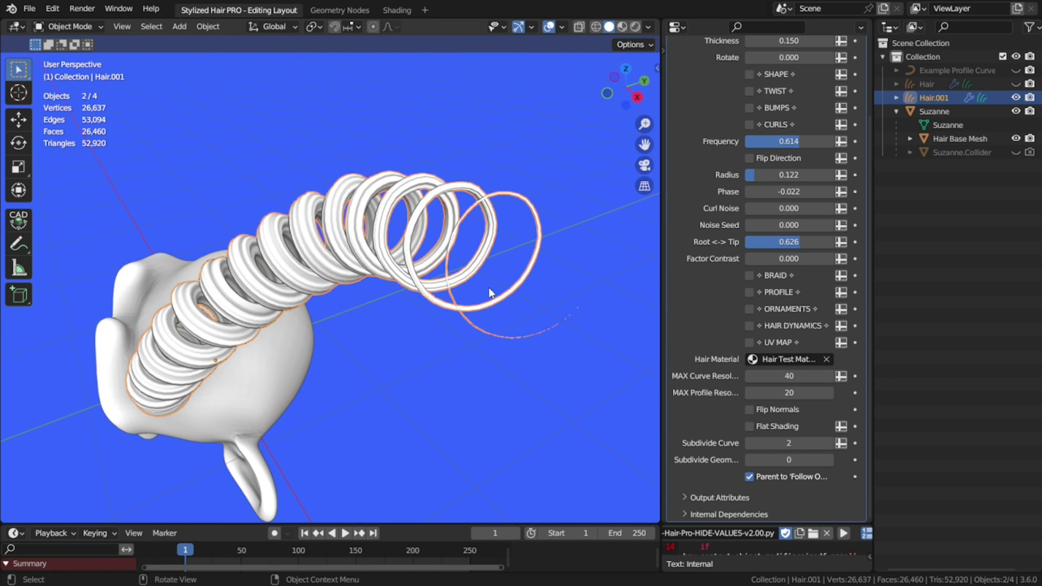
left_click_drag(790, 376, 763, 376)
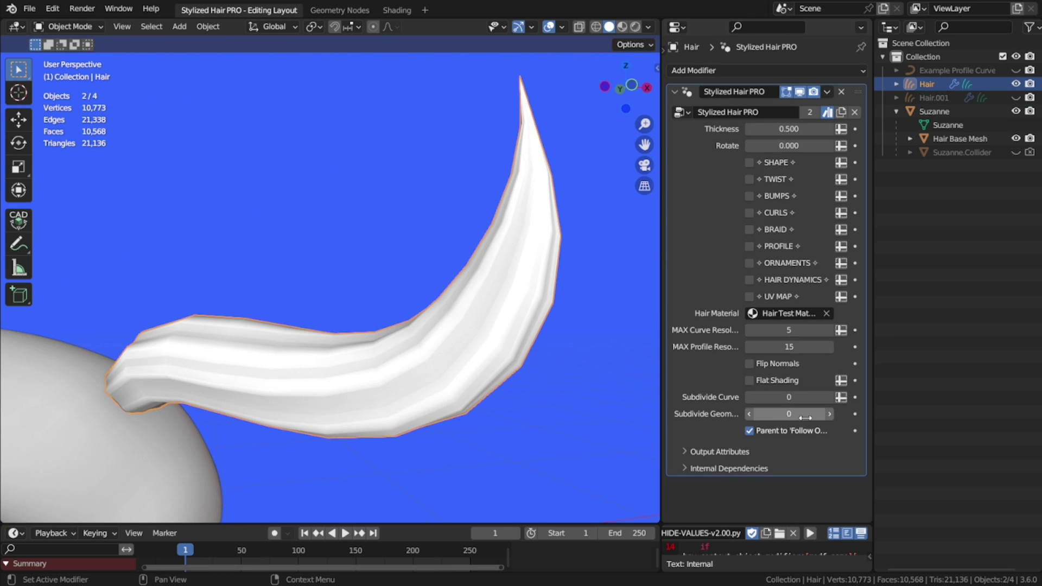
- Show the wireframe on the smooth hair strand and set its Subdivide Geometry to 2
key("q")
left_click(500, 345)
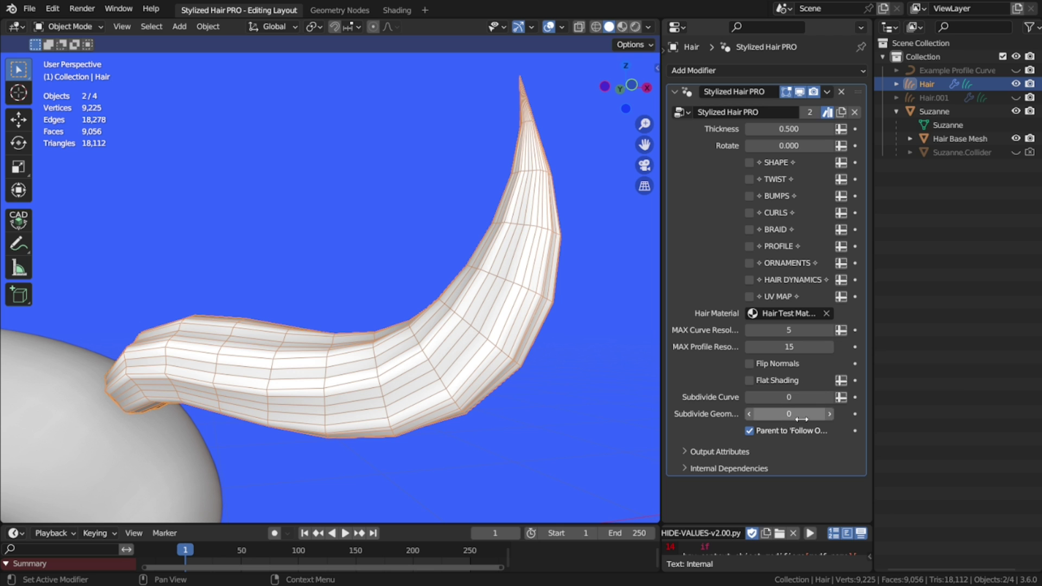
left_click(833, 415)
left_click(832, 416)
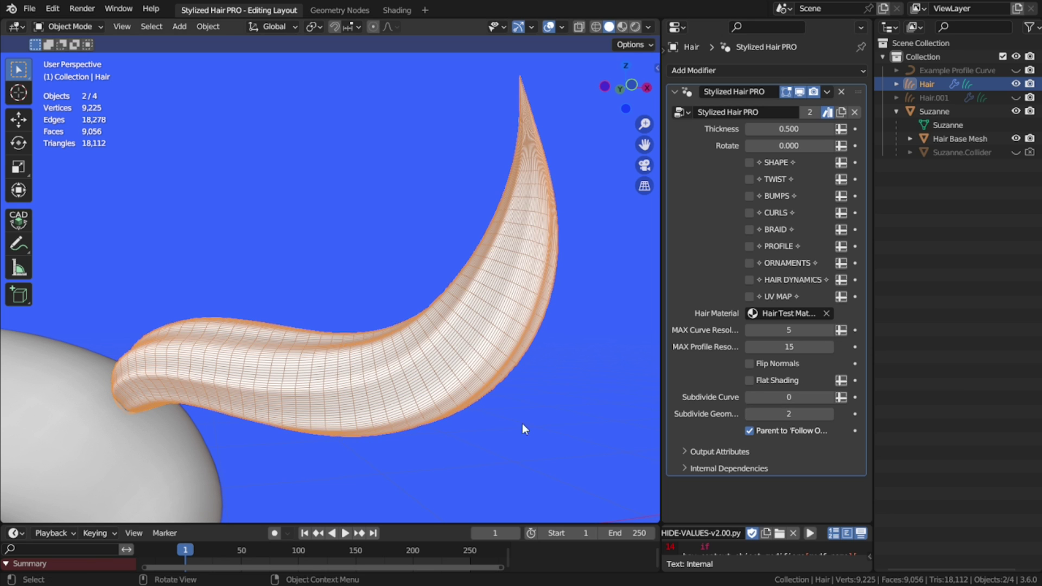
- Deselect the hair, inspect its subdivided mesh up close, and turn the wireframe display off
key("alt+a")
scroll(426, 380, "up", 4)
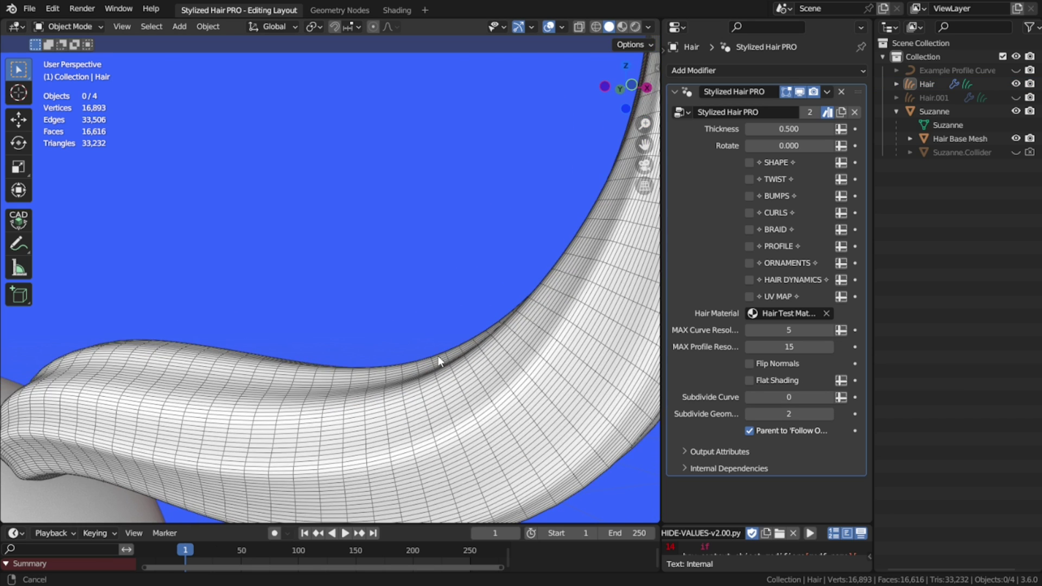
scroll(439, 369, "down", 4)
key("q")
left_click(443, 373)
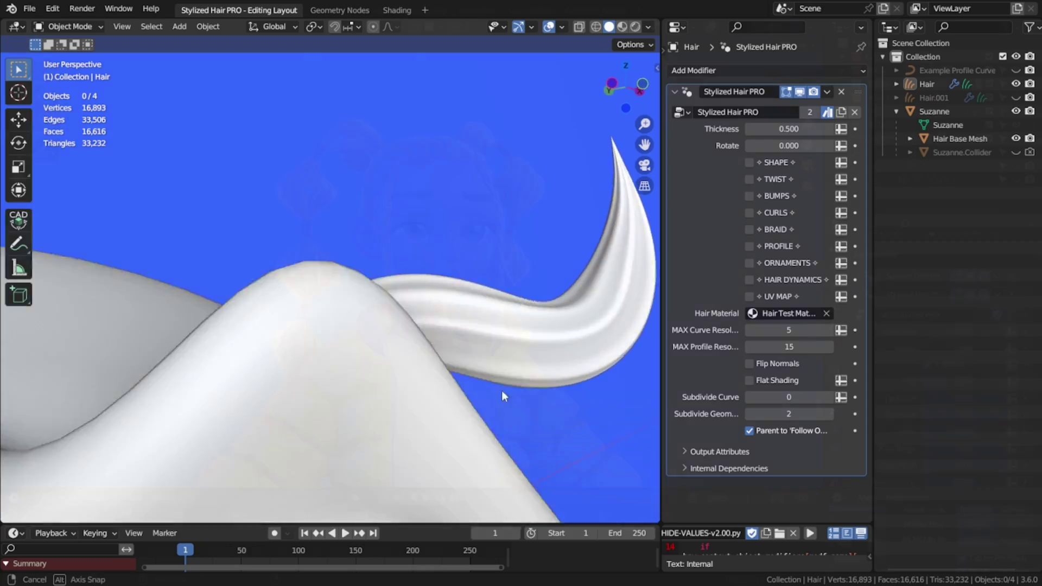